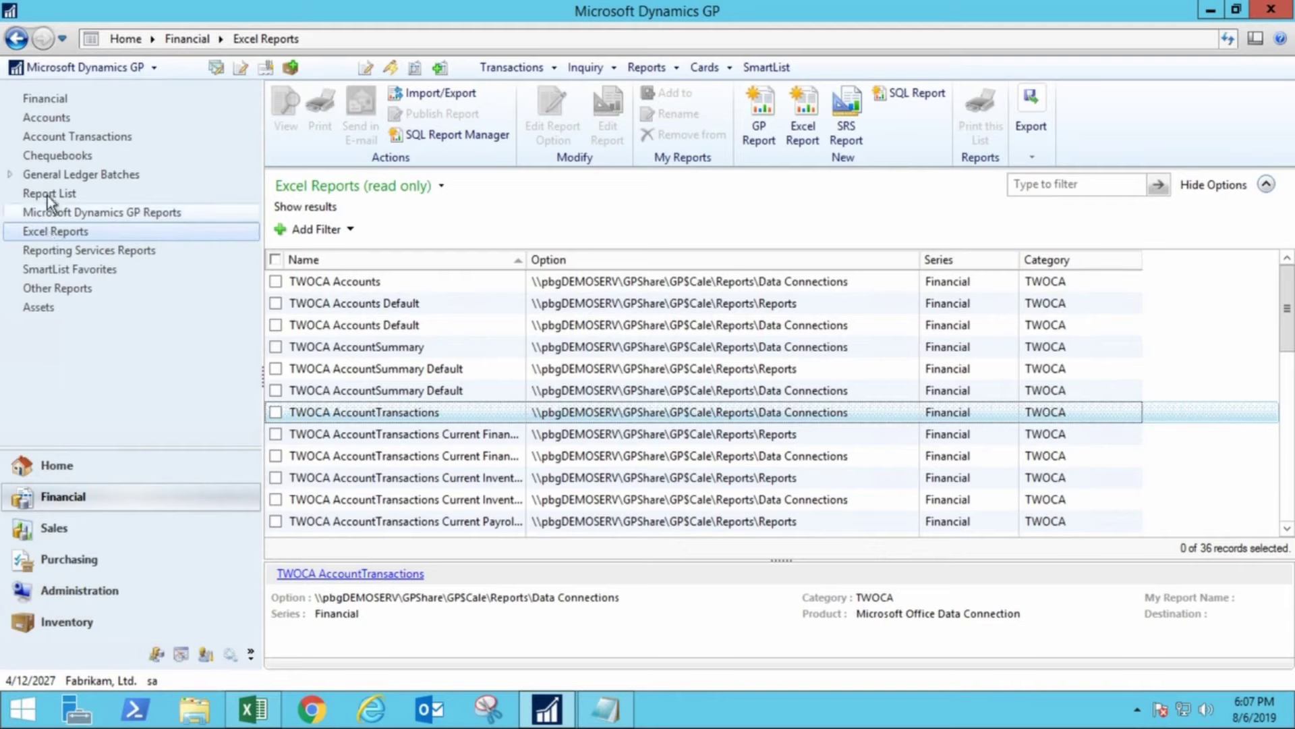
- Review the Excel Reports deployment directories in the system's Reporting Tools Setup, dismissing the error message, and close the window
{"action": "left_click", "coordinate": [59, 65]}
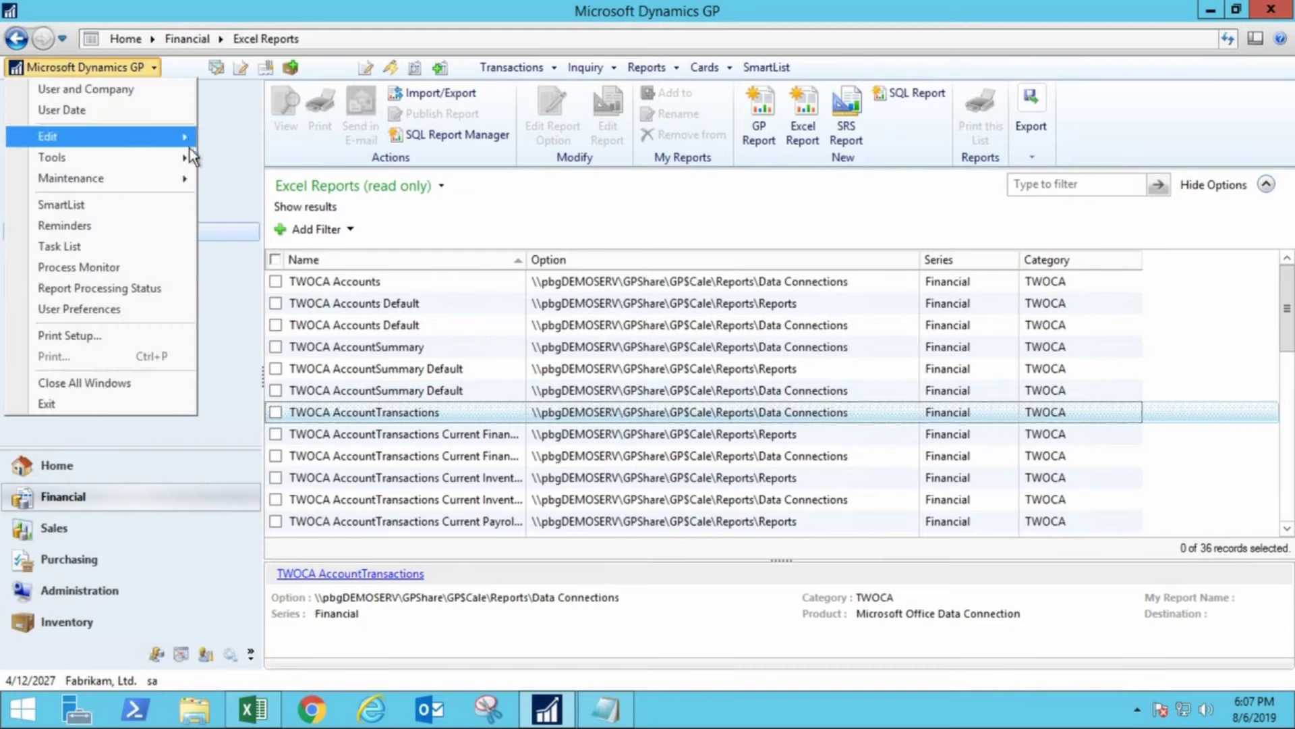
{"action": "mouse_move", "coordinate": [181, 156]}
{"action": "mouse_move", "coordinate": [328, 159]}
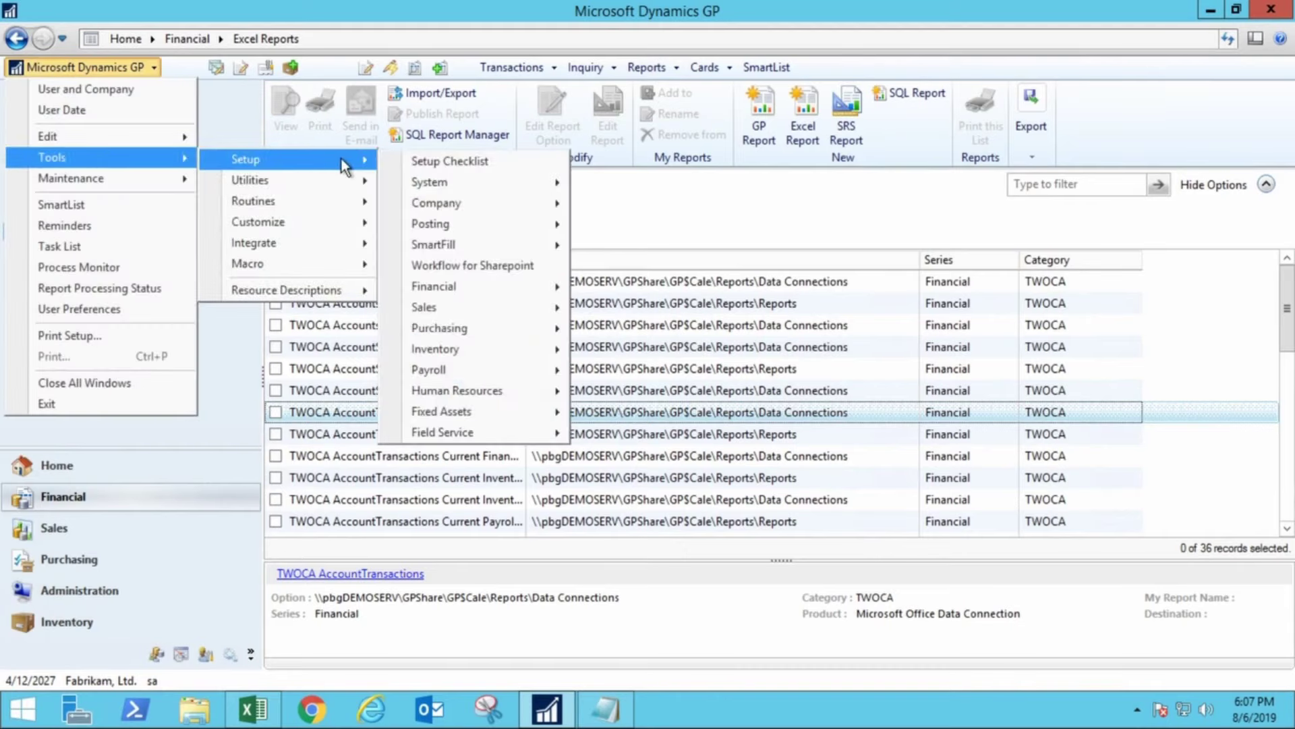
{"action": "mouse_move", "coordinate": [491, 182]}
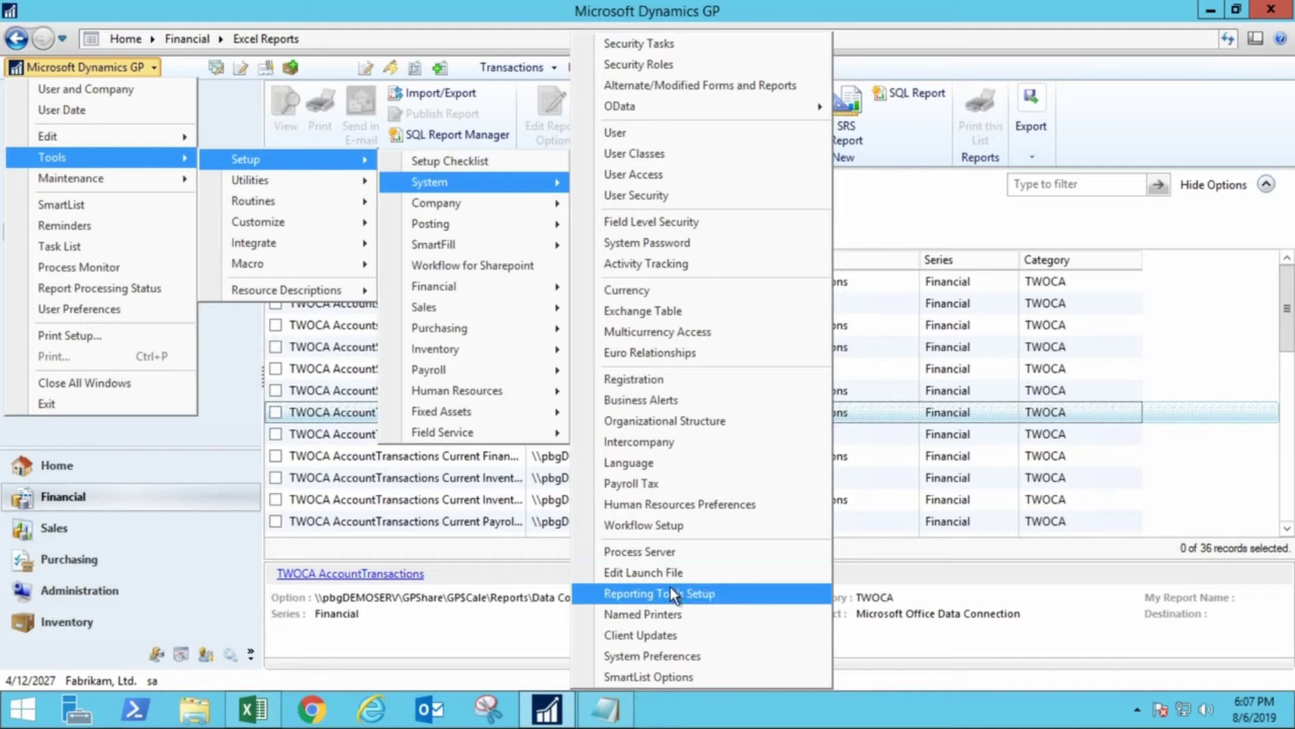
{"action": "left_click", "coordinate": [723, 591]}
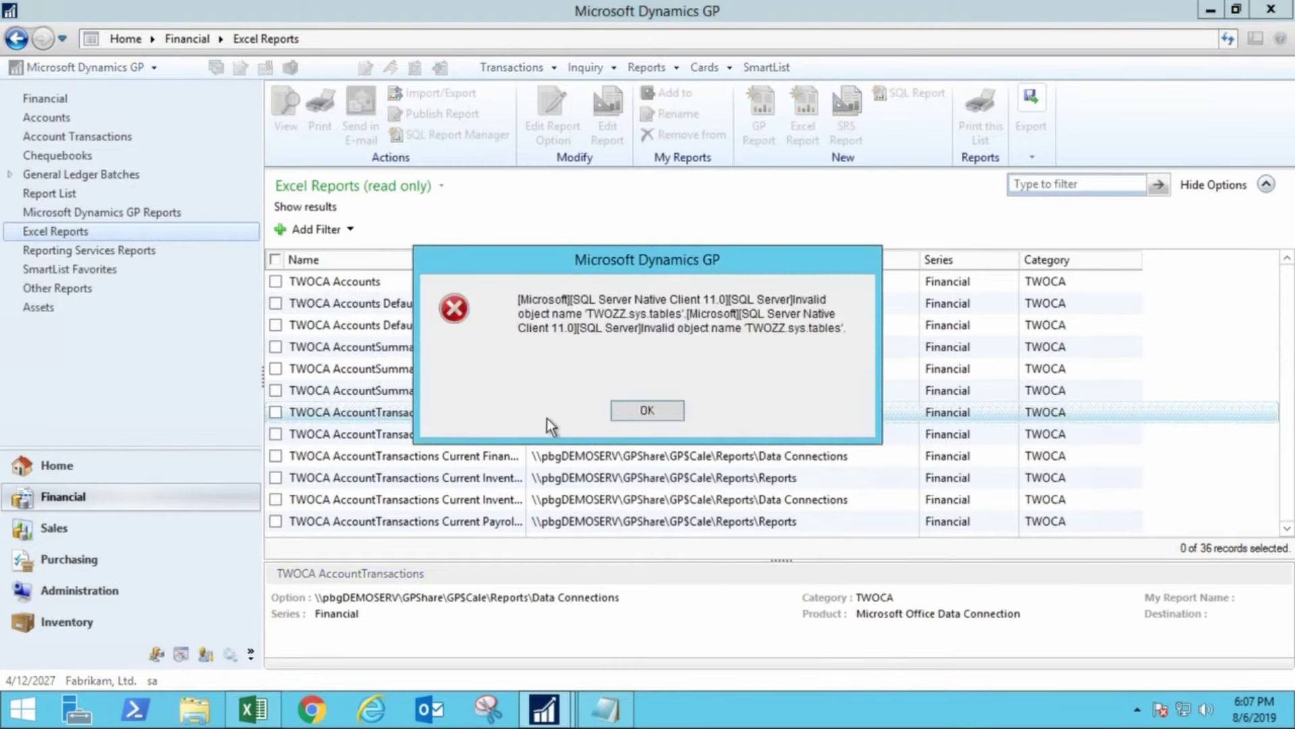
{"action": "left_click", "coordinate": [634, 409]}
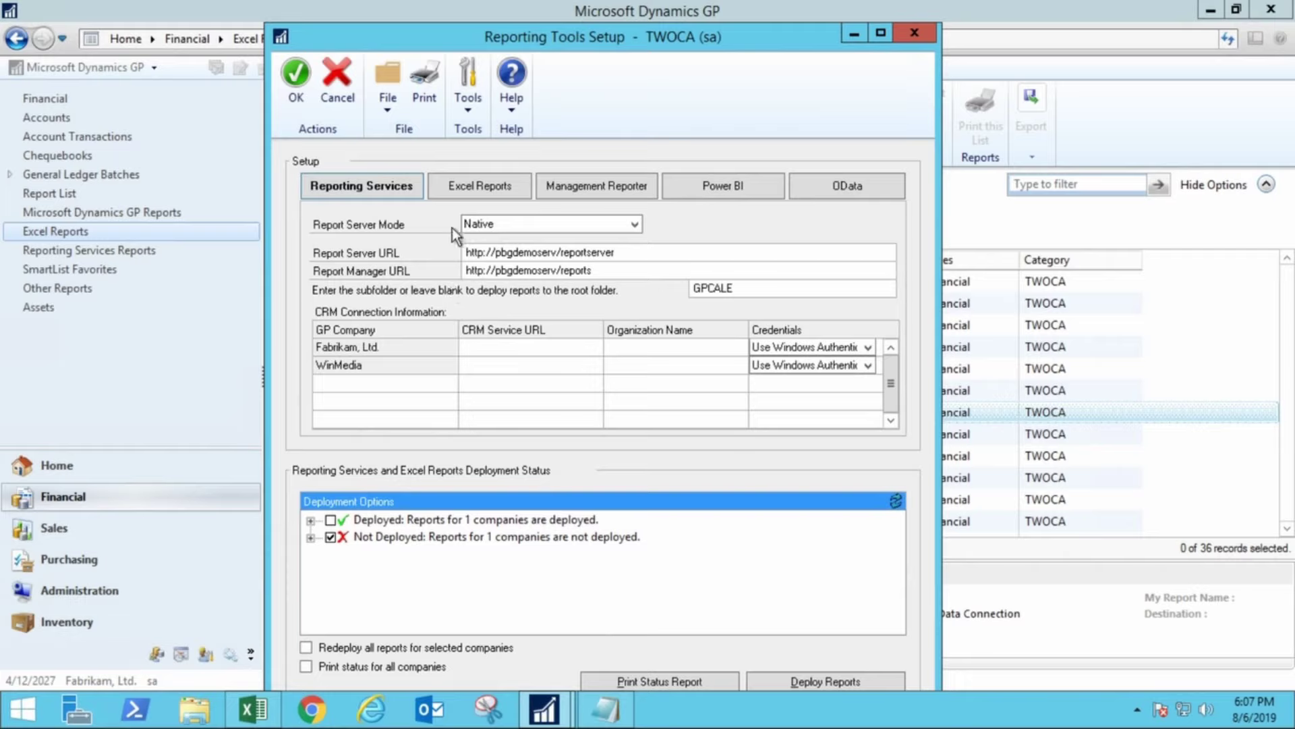
{"action": "left_click", "coordinate": [443, 186]}
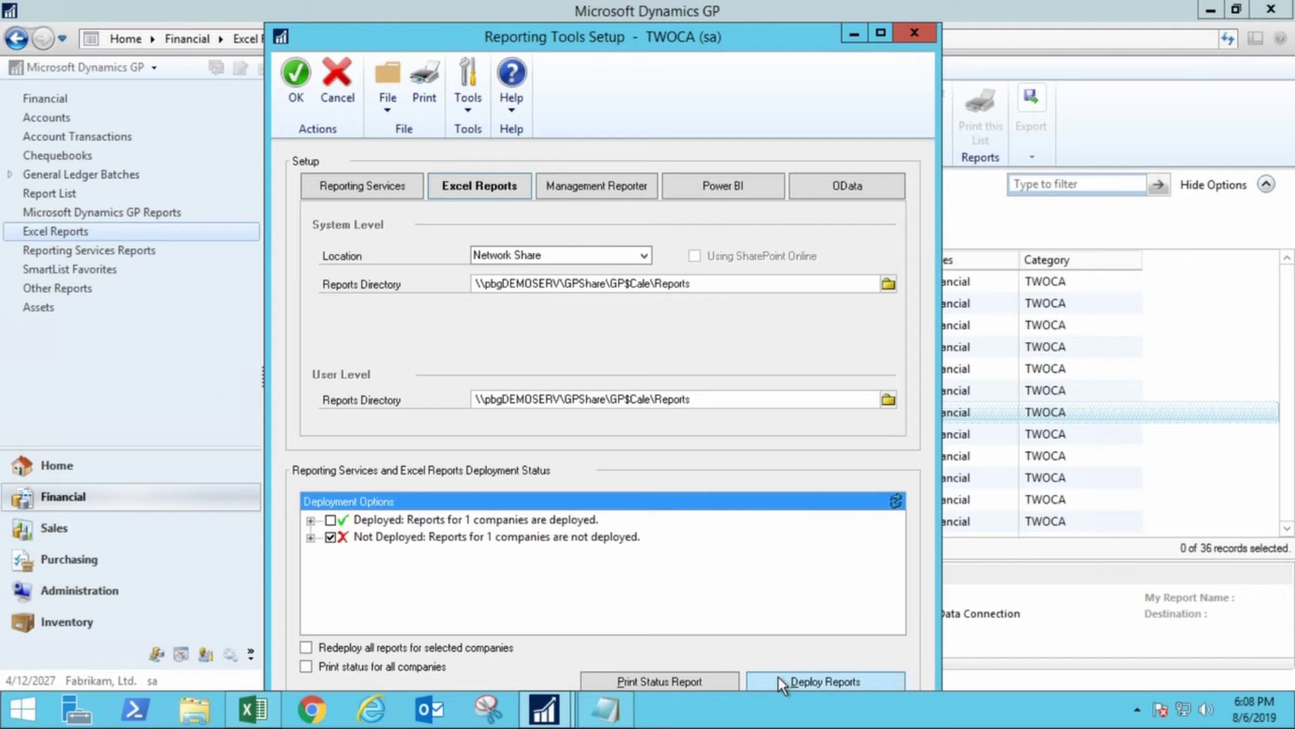
{"action": "left_click", "coordinate": [919, 35]}
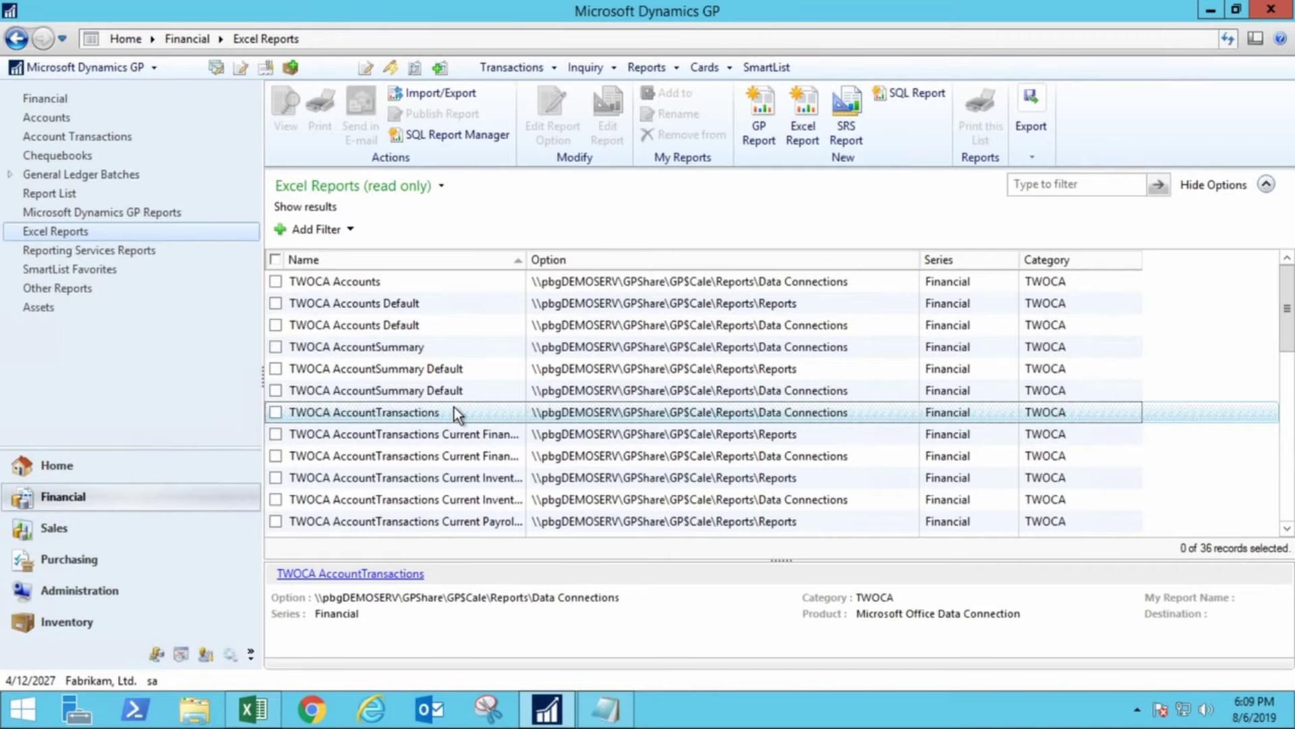
- Open the TWOCA AccountTransactions data connection in Excel, enable its data, and import it as a table at cell A1 of the existing worksheet
{"action": "left_click", "coordinate": [382, 574]}
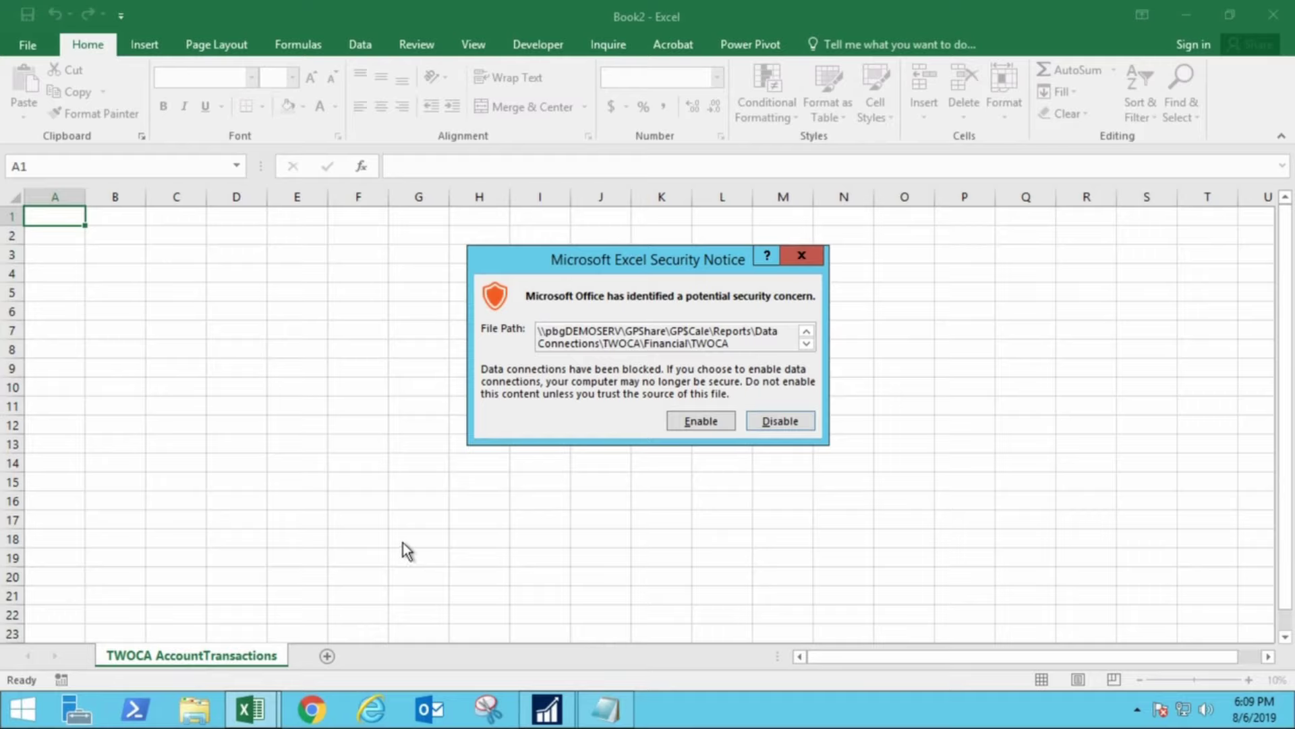
{"action": "left_click", "coordinate": [678, 419]}
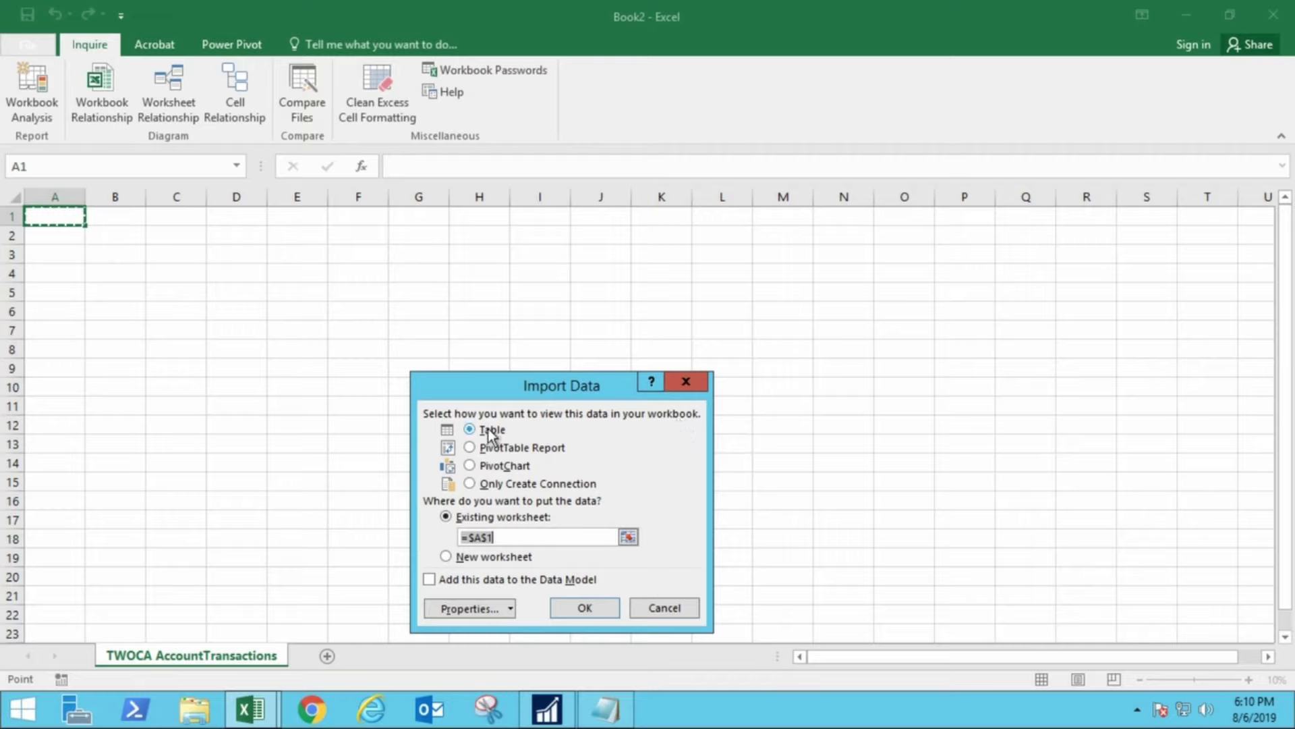
{"action": "left_click", "coordinate": [573, 606]}
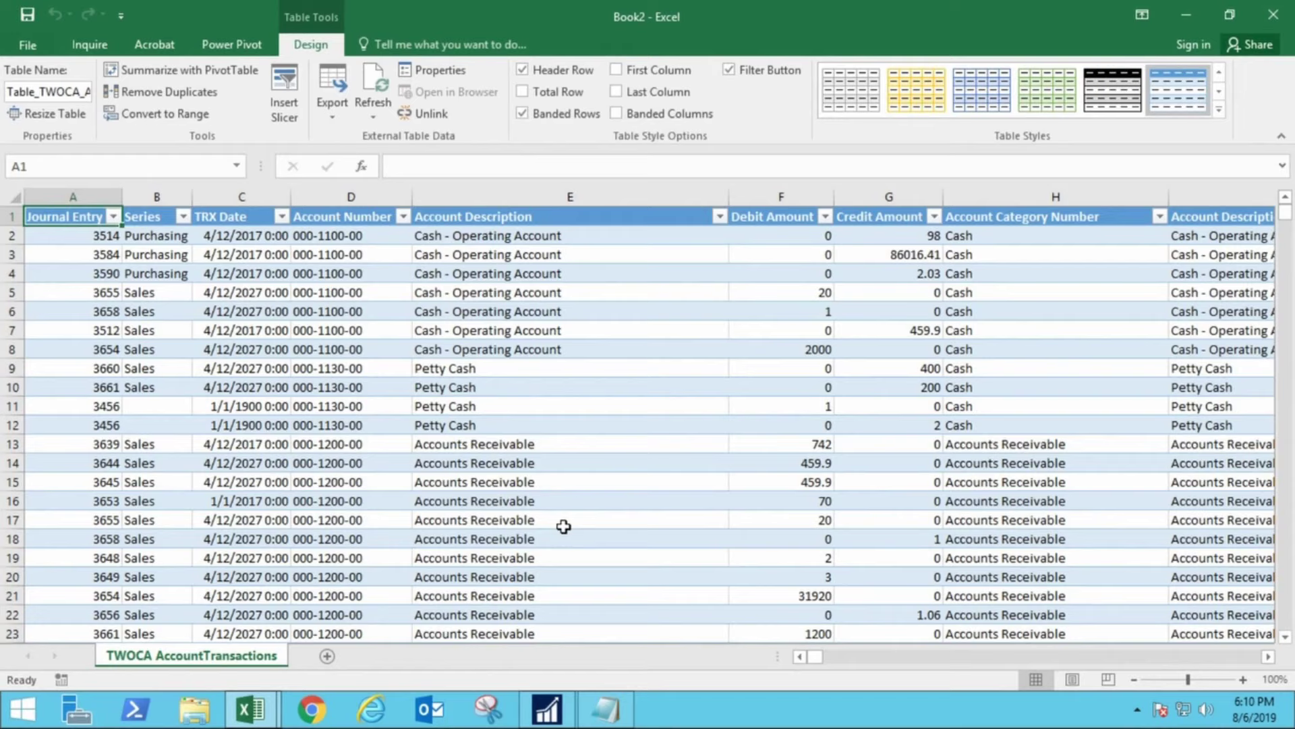
- Examine how many rows and columns the imported transactions table spans, and return to the Journal Entry header in A1
{"action": "key", "text": "ctrl+shift+Down"}
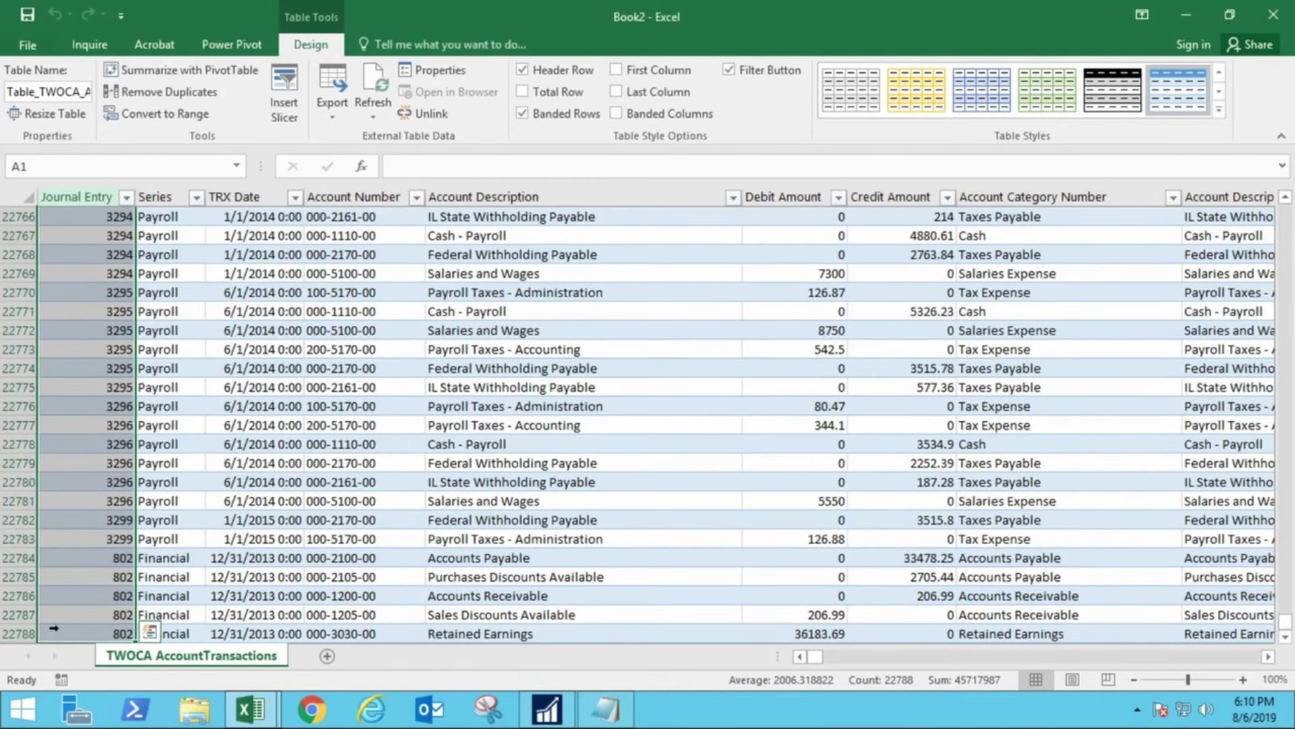
{"action": "left_click_drag", "start_coordinate": [1286, 621], "coordinate": [1285, 212]}
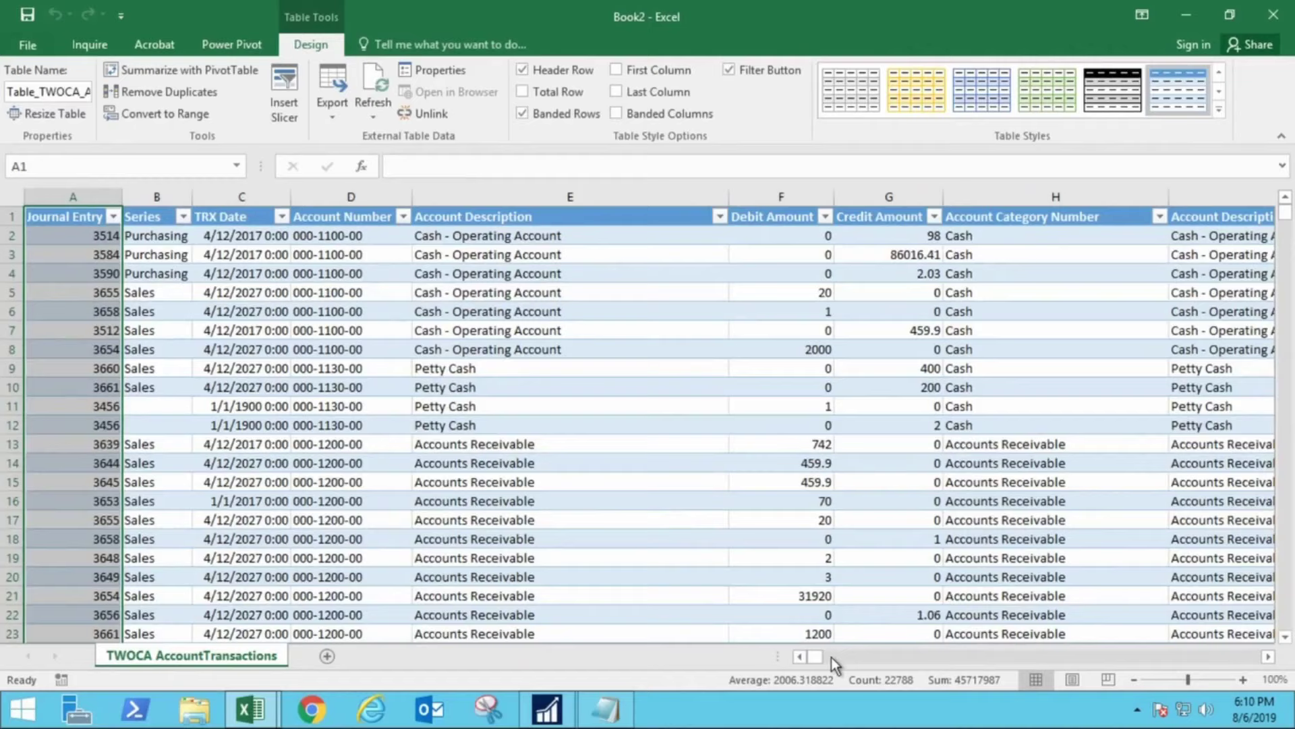
{"action": "left_click", "coordinate": [1100, 657]}
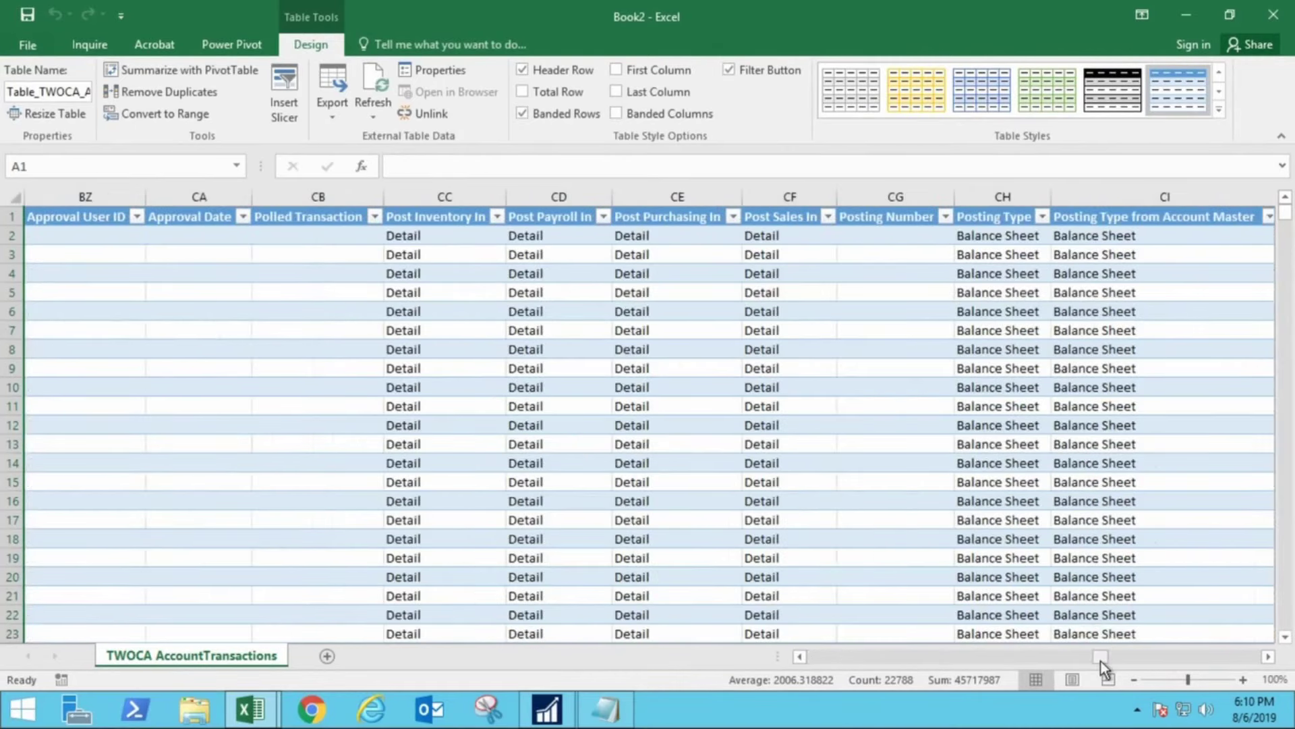
{"action": "left_click_drag", "start_coordinate": [1100, 661], "coordinate": [1249, 661]}
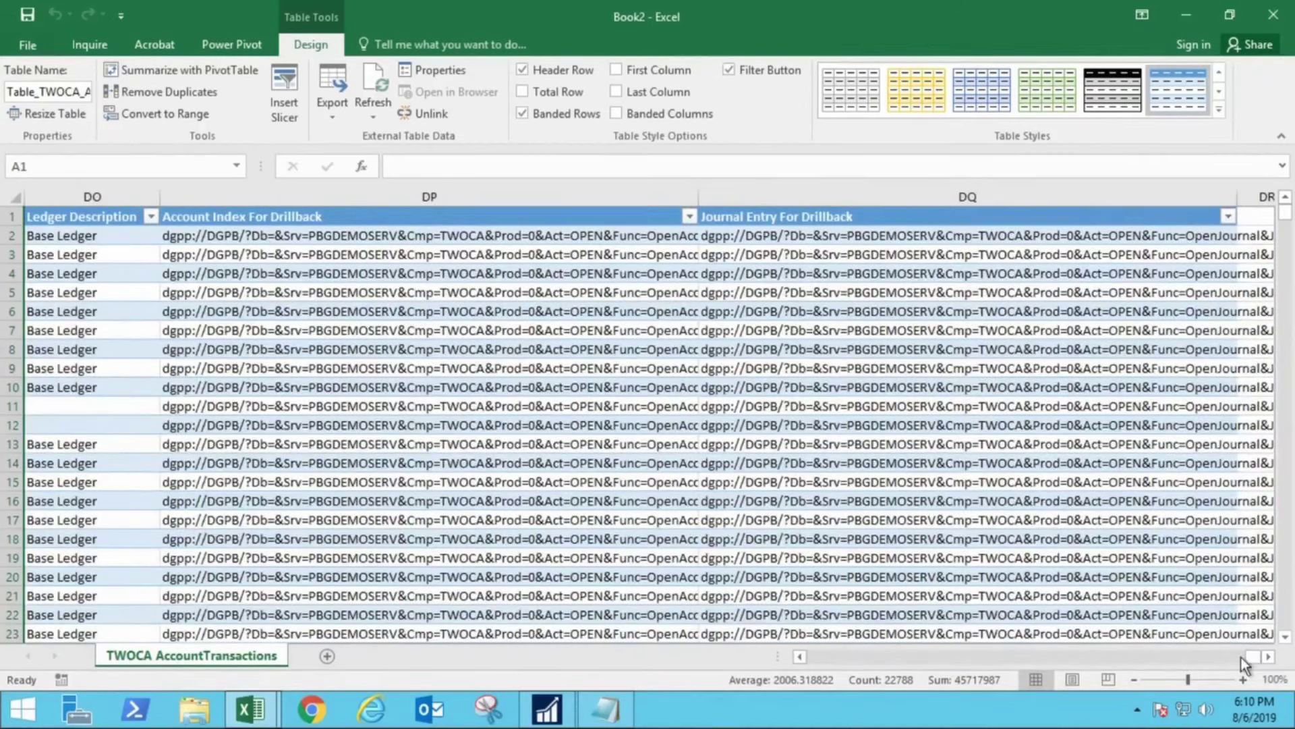
{"action": "left_click_drag", "start_coordinate": [1249, 660], "coordinate": [792, 653]}
{"action": "left_click", "coordinate": [77, 215]}
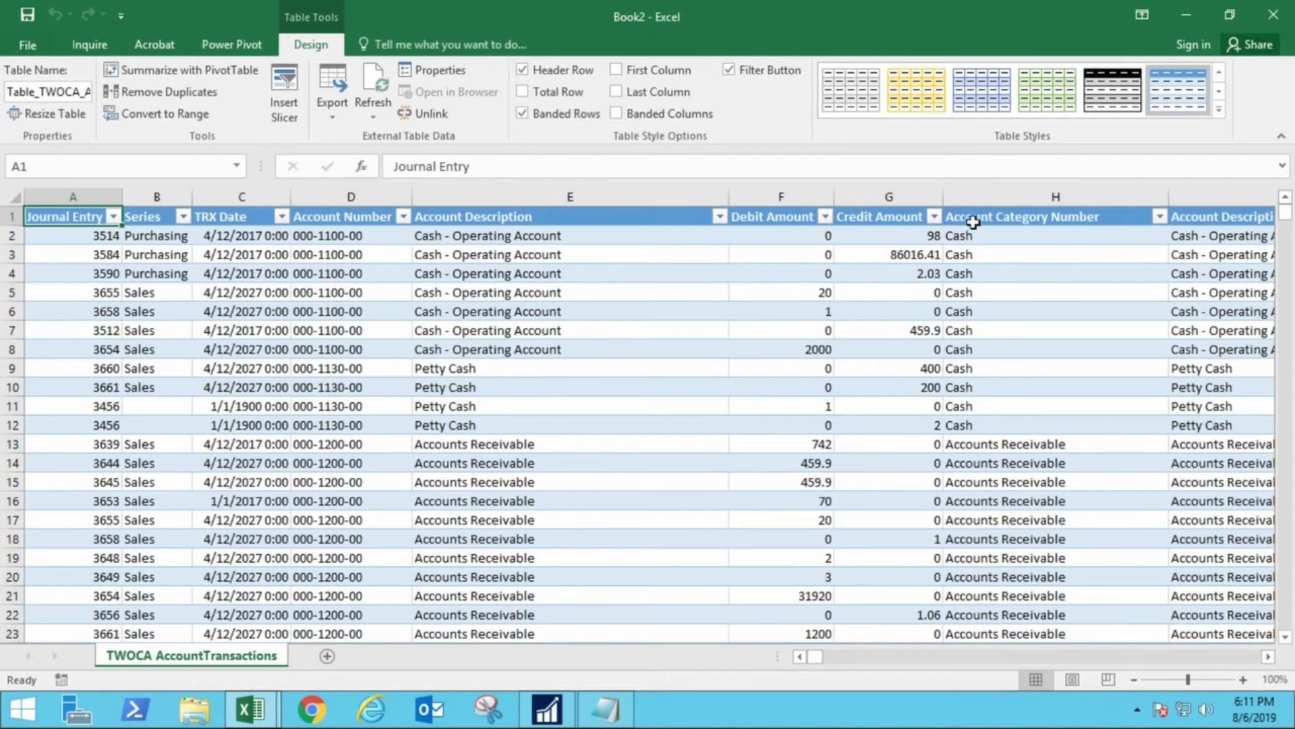
- Delete all table columns from Account Category Number through Journal Entry For Drillback, and return to the Journal Entry column
{"action": "left_click", "coordinate": [980, 200]}
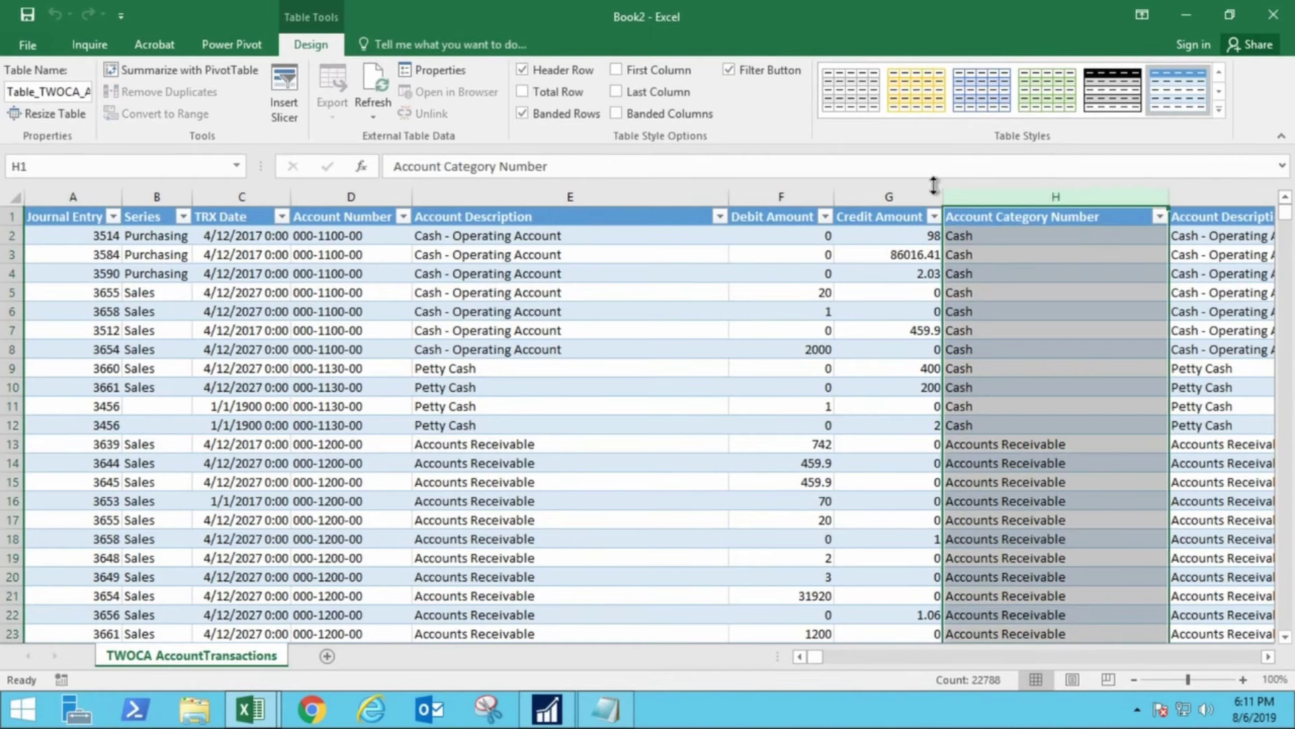
{"action": "key", "text": "ctrl+shift+Right"}
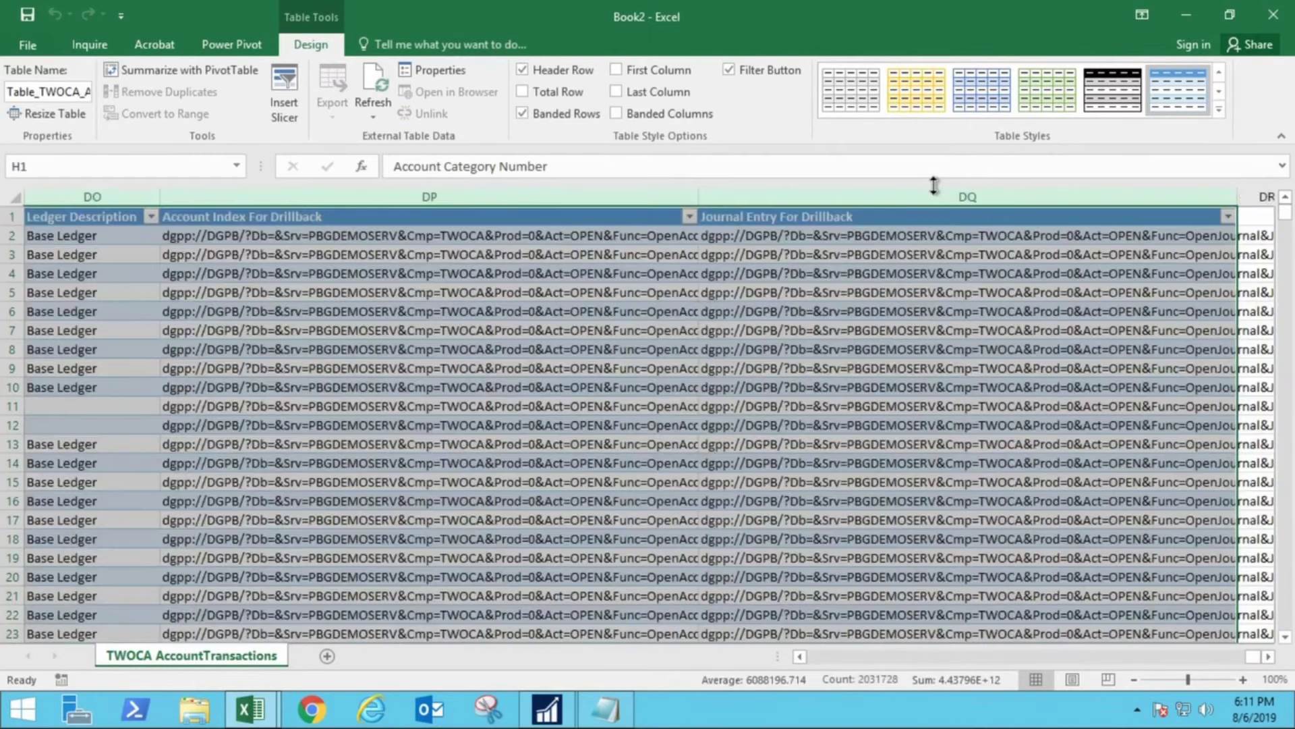
{"action": "right_click", "coordinate": [933, 191]}
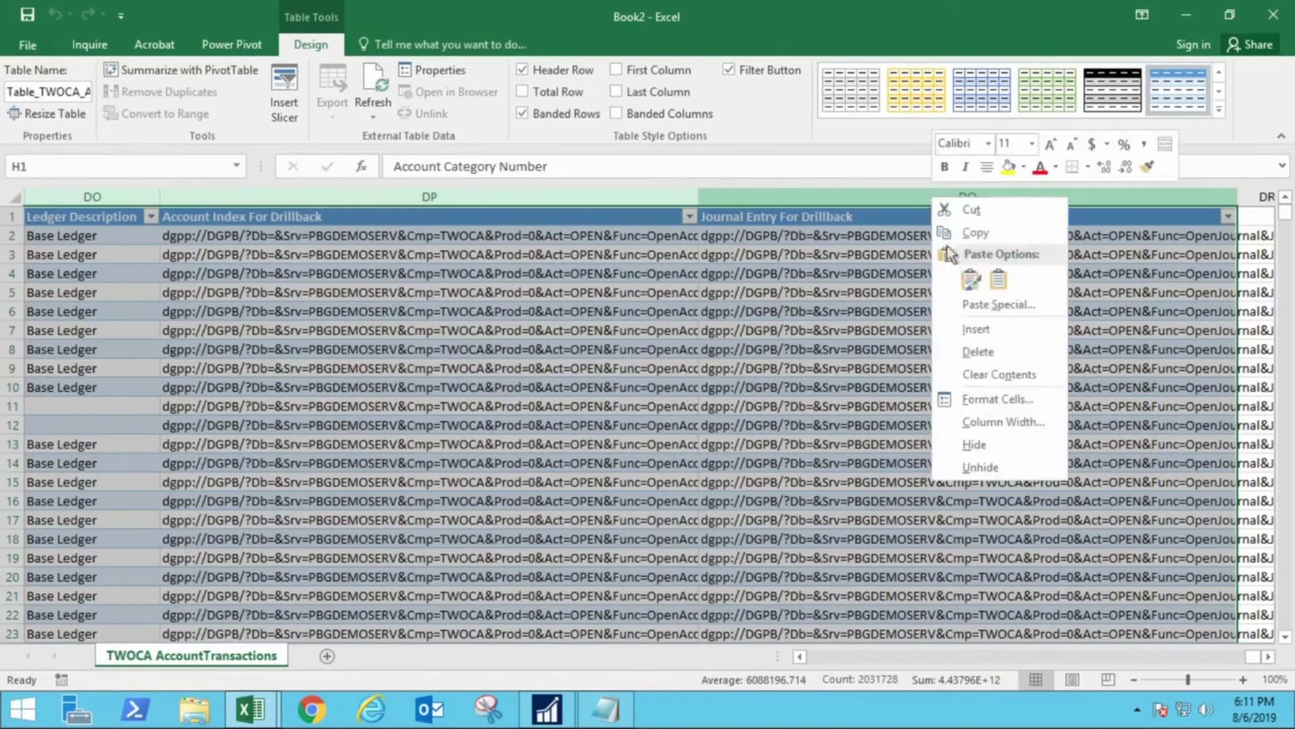
{"action": "left_click", "coordinate": [974, 336]}
{"action": "left_click", "coordinate": [204, 251]}
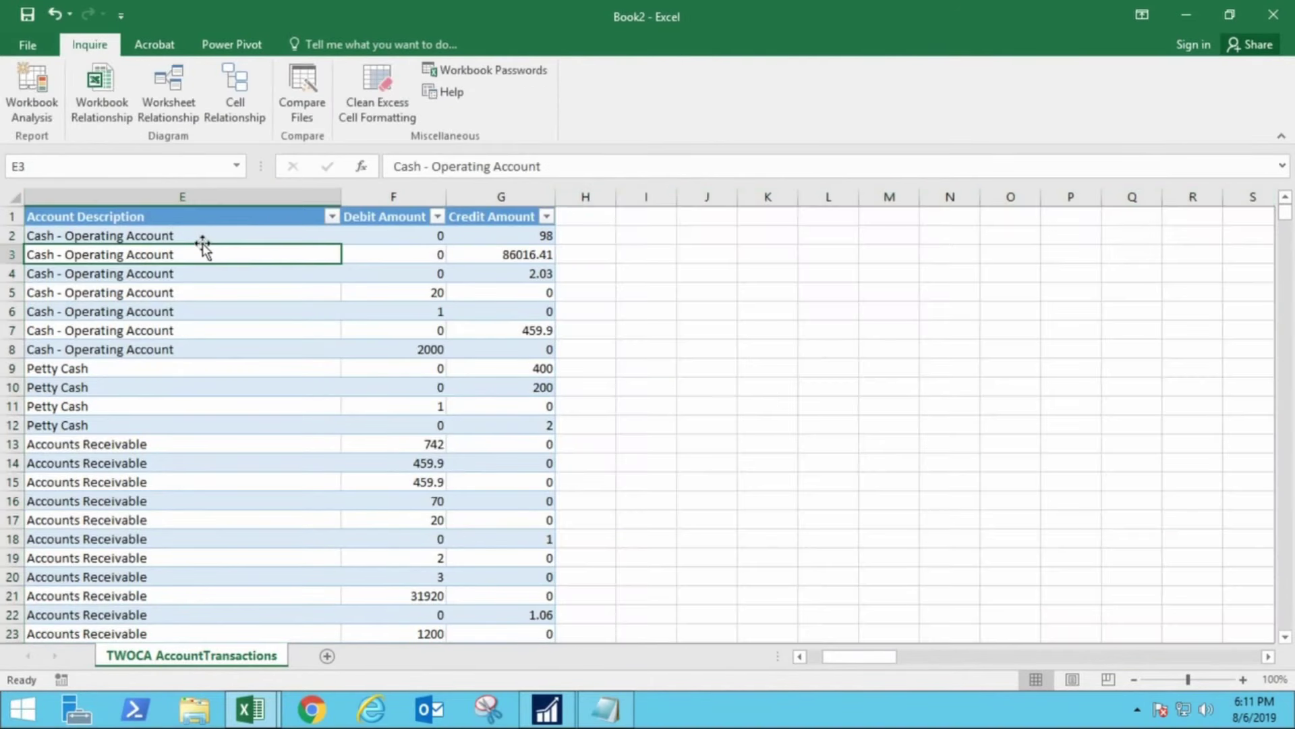
{"action": "key", "text": "Left"}
{"action": "key", "text": "Left"}
{"action": "key", "text": "Left"}
{"action": "key", "text": "Left"}
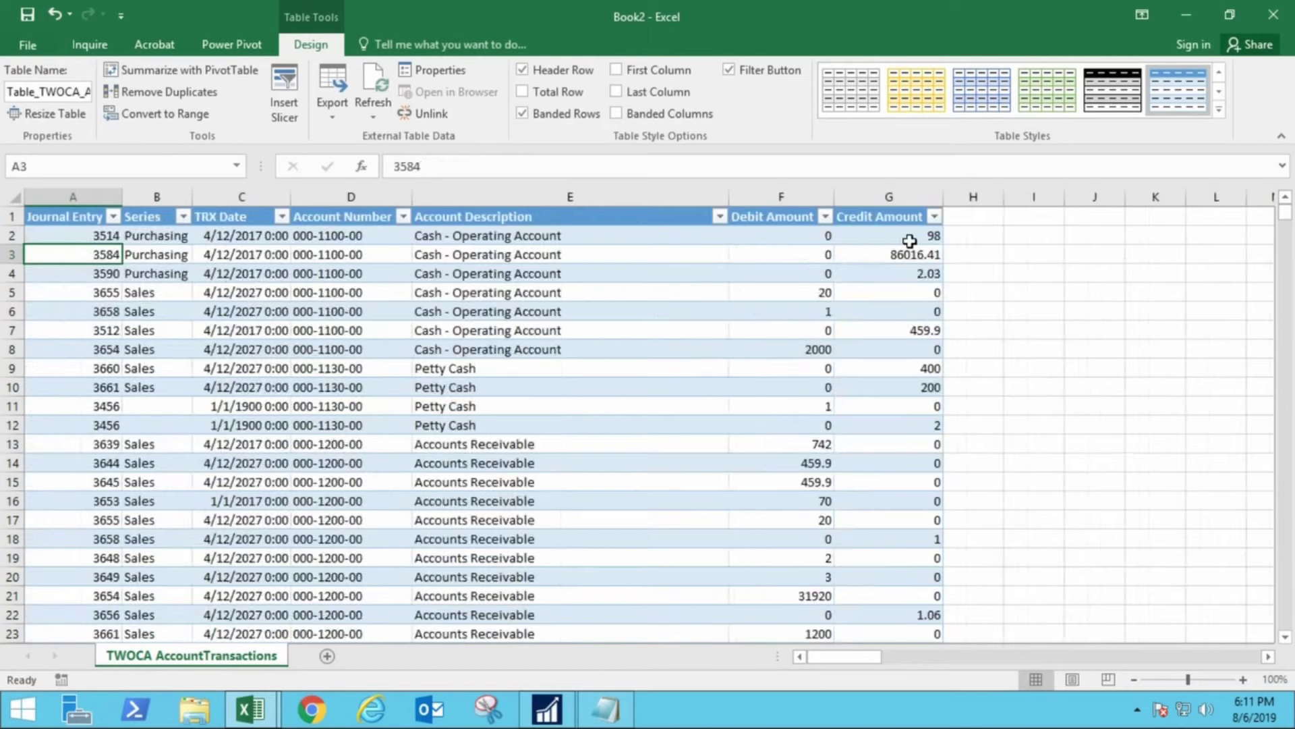
- Summarize the account transactions table with a PivotTable placed on a new worksheet
{"action": "left_click", "coordinate": [102, 43]}
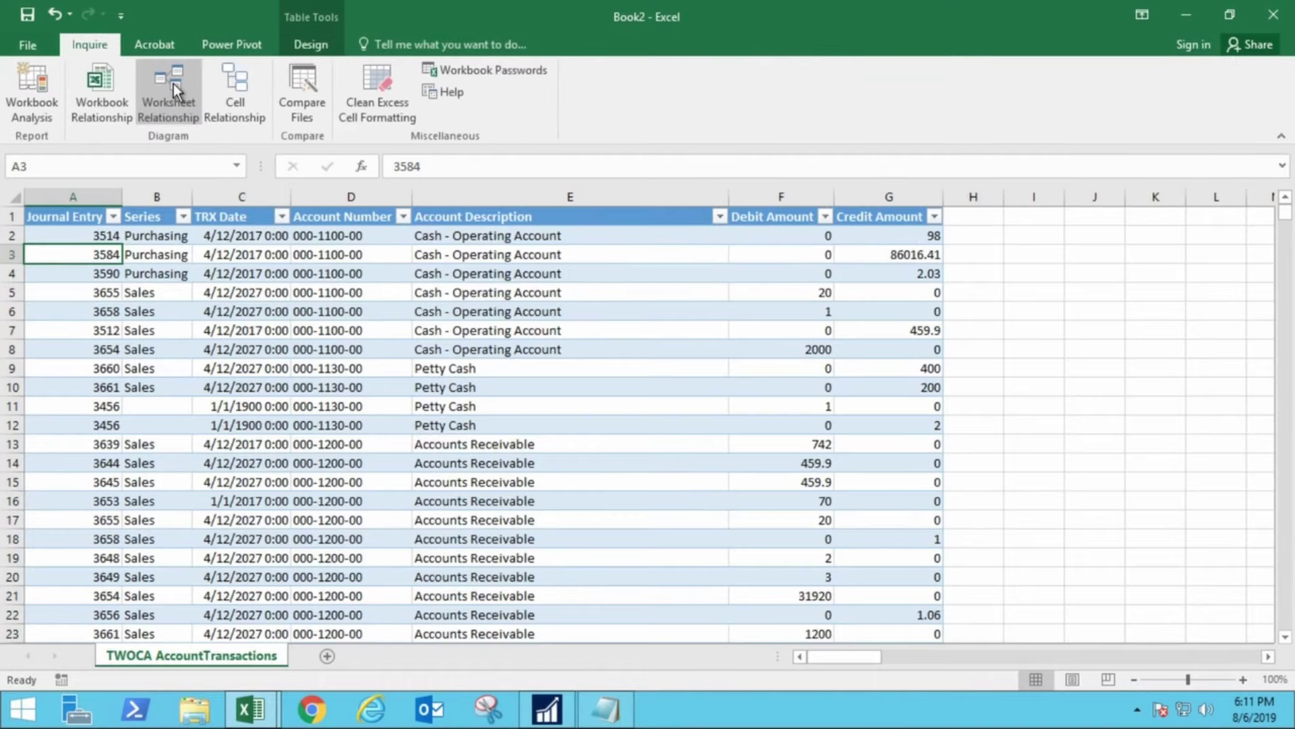
{"action": "scroll", "coordinate": [173, 84], "scroll_direction": "down", "scroll_amount": 3}
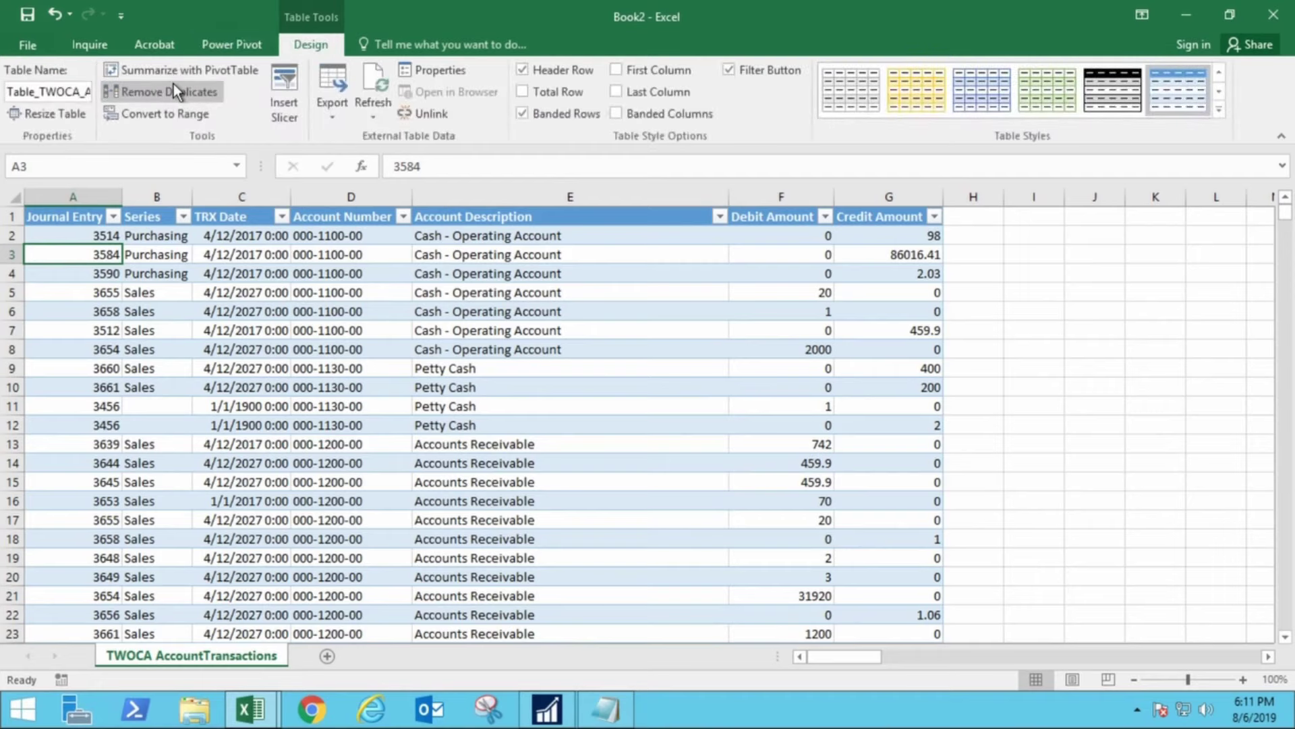
{"action": "left_click", "coordinate": [128, 67]}
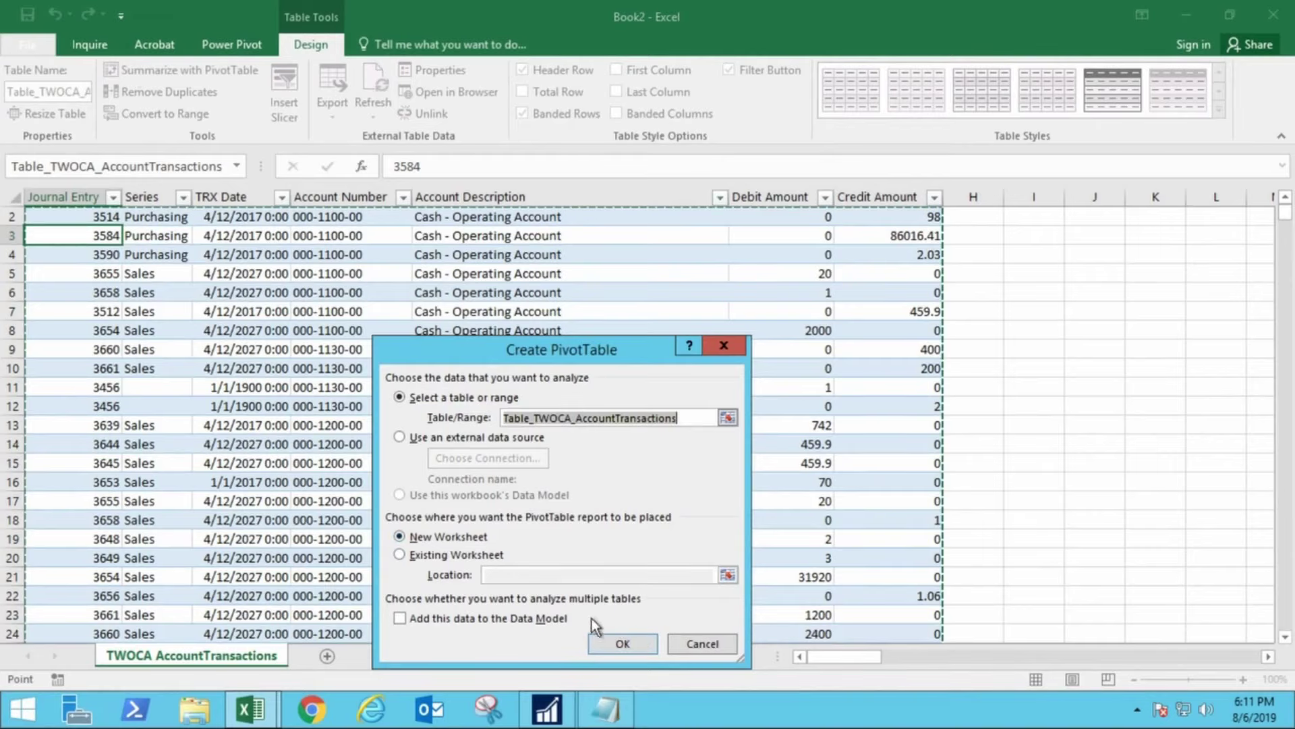
{"action": "left_click", "coordinate": [618, 638]}
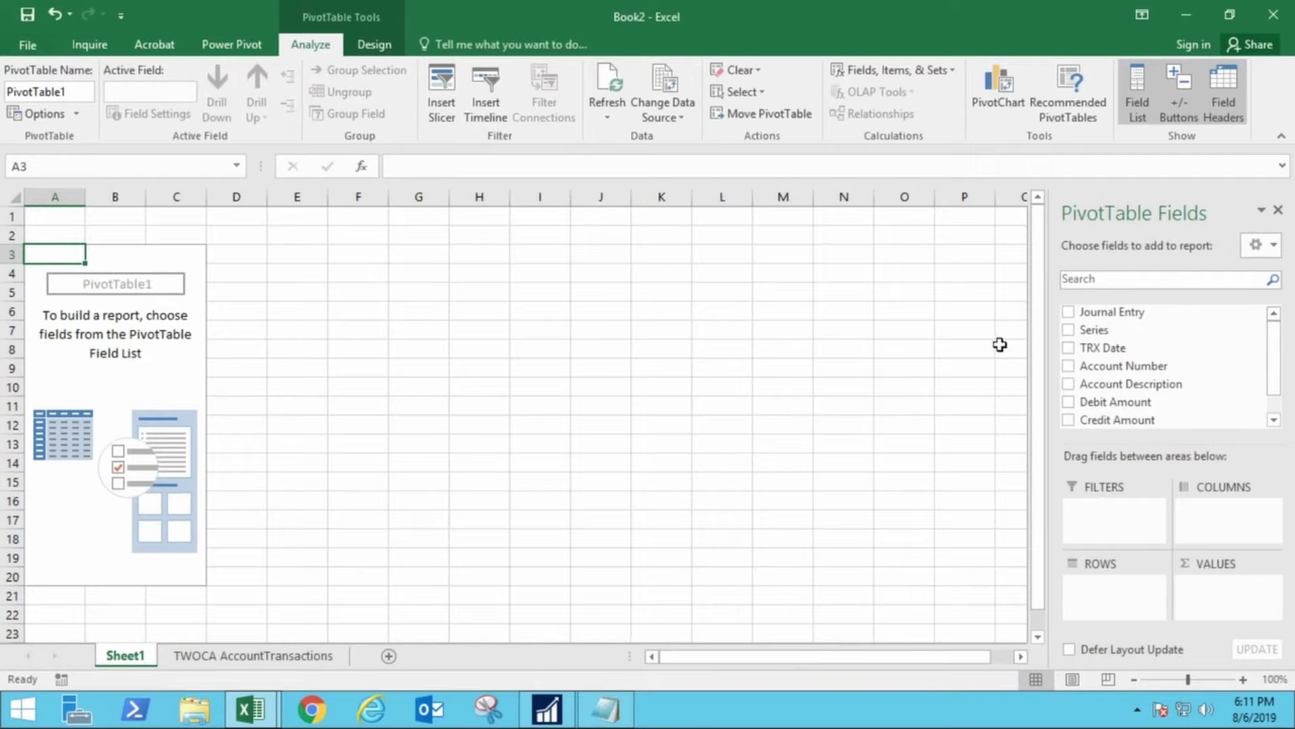
- Build the PivotTable with Account Number as rows, Debit Amount and Credit Amount as summed values, and TRX Date as a report filter
{"action": "left_click", "coordinate": [1069, 366]}
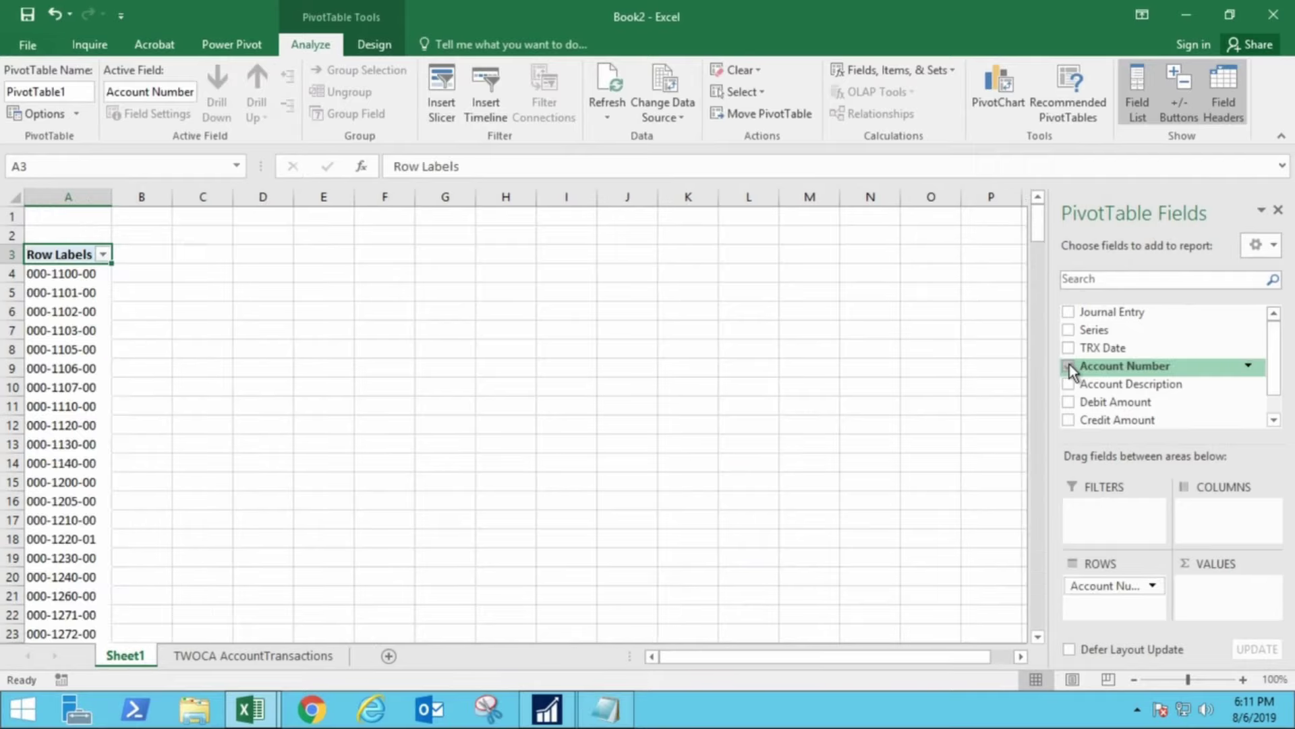
{"action": "left_click", "coordinate": [1069, 402]}
{"action": "left_click", "coordinate": [1069, 419]}
{"action": "left_click_drag", "start_coordinate": [1102, 347], "coordinate": [1107, 526]}
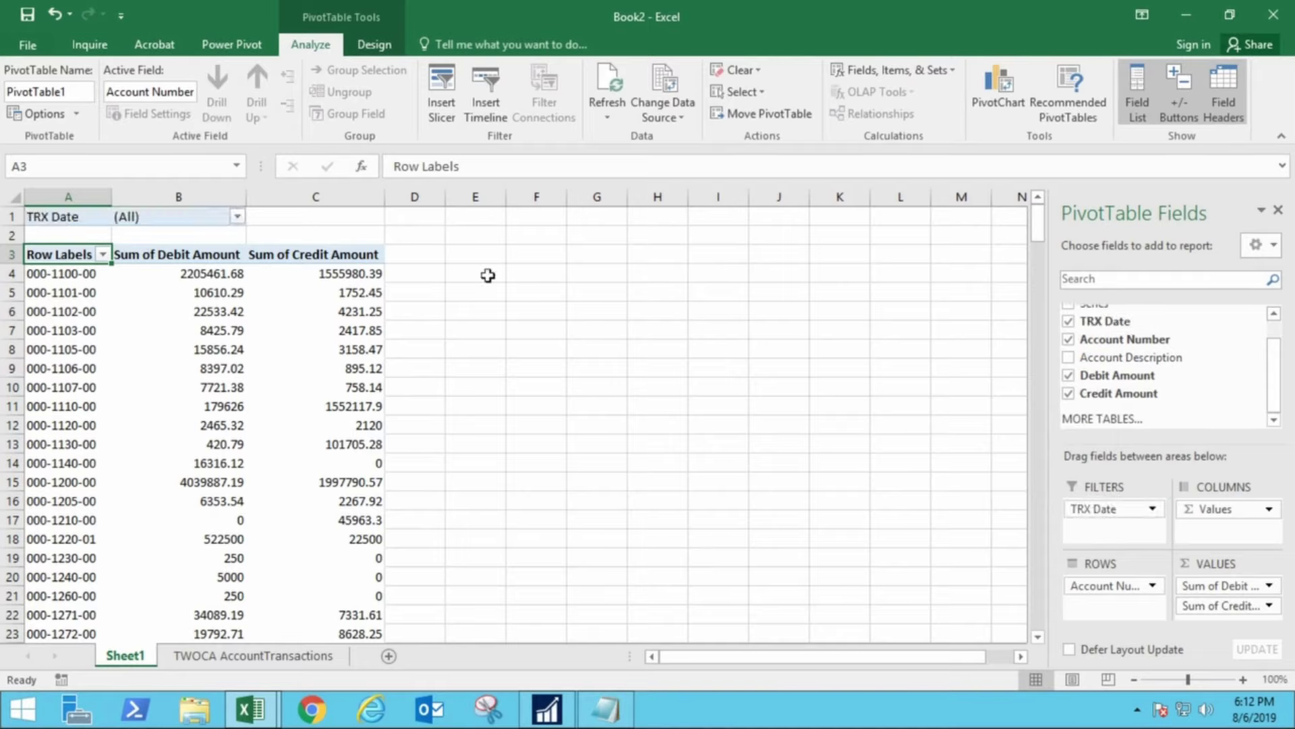
- Insert a TRX Date timeline for the PivotTable and filter it to June 2027
{"action": "left_click", "coordinate": [238, 217]}
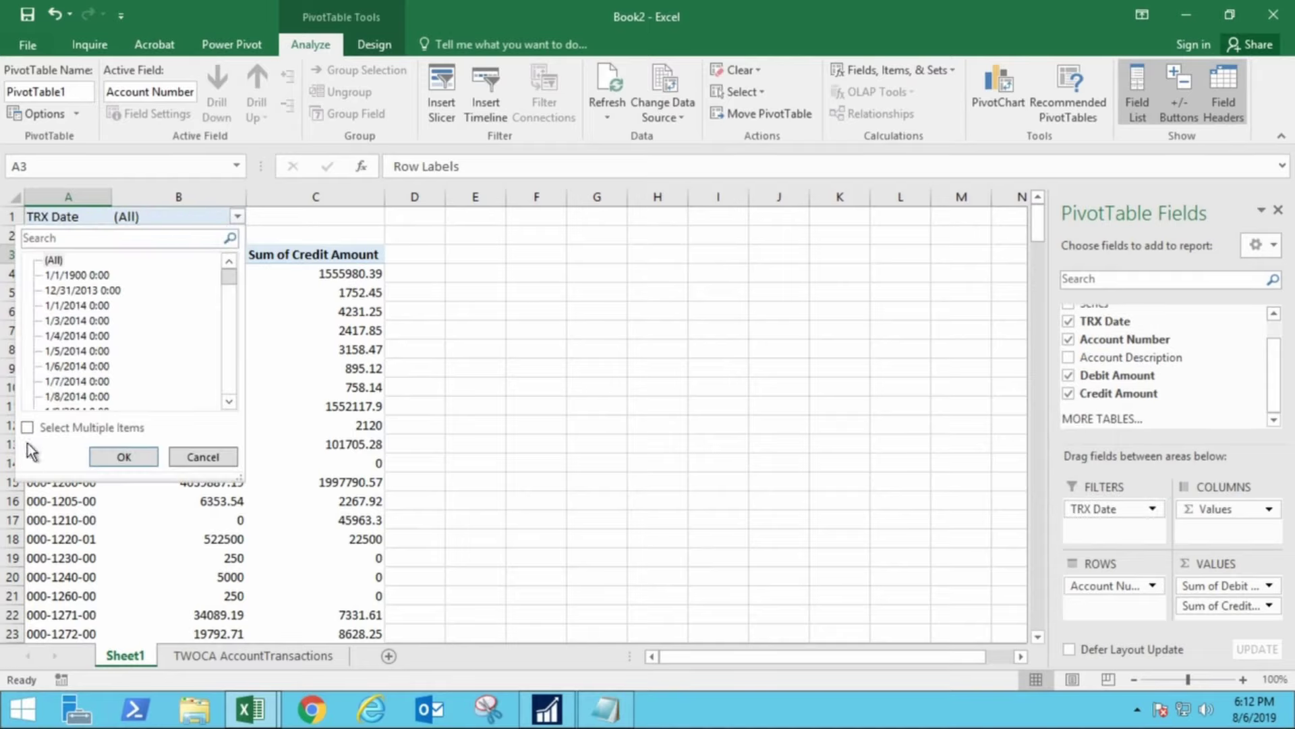
{"action": "left_click", "coordinate": [188, 456]}
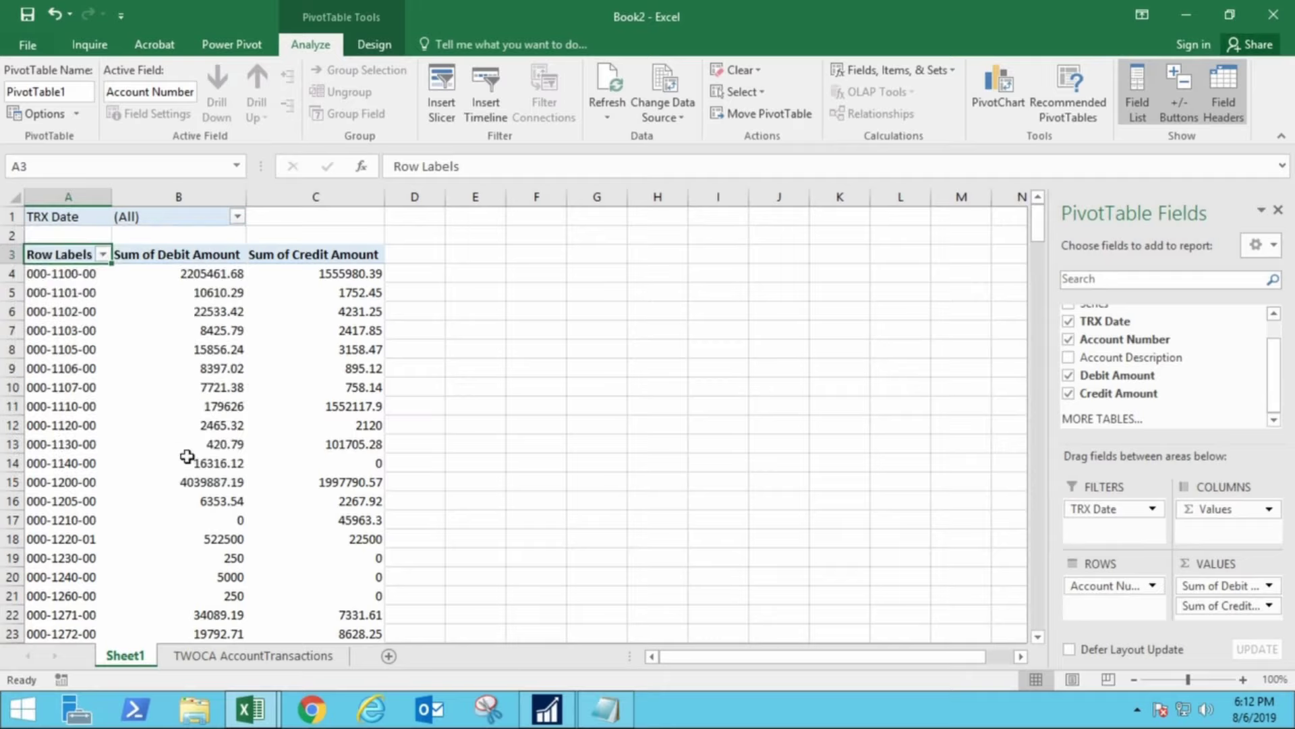
{"action": "left_click", "coordinate": [496, 104]}
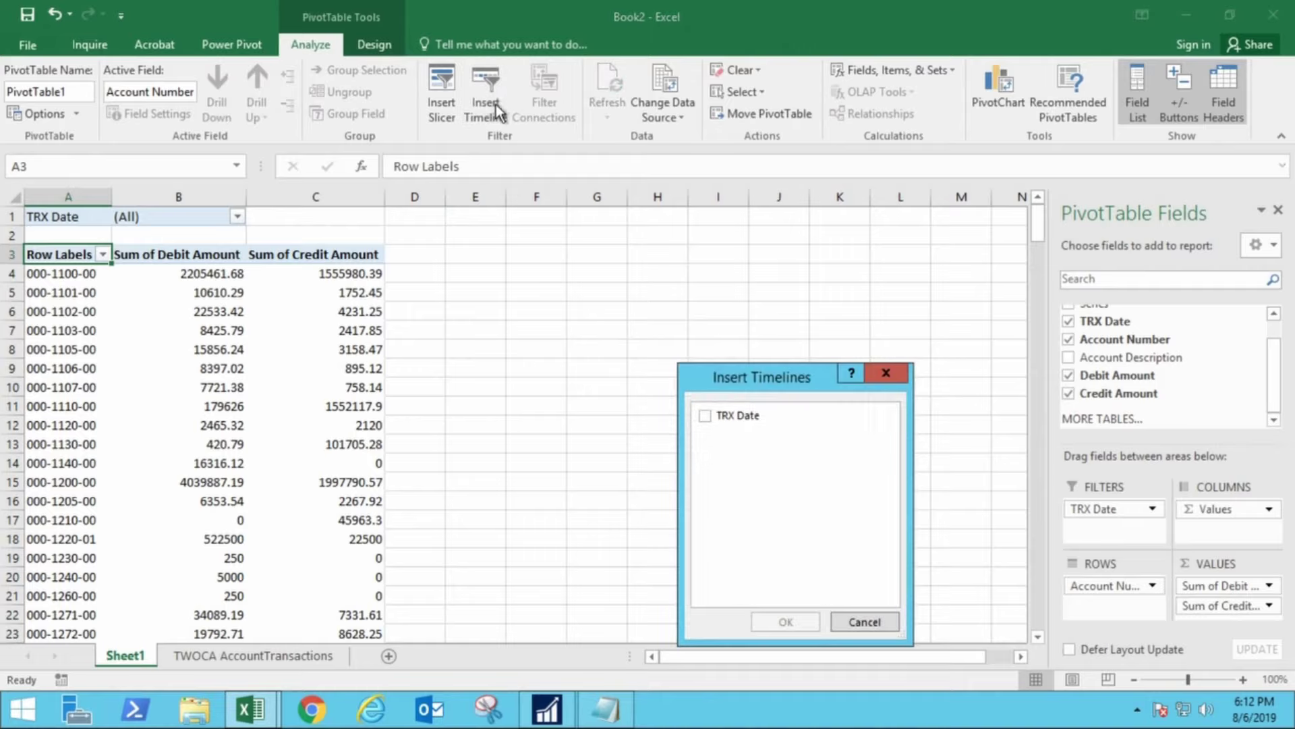
{"action": "left_click", "coordinate": [703, 418]}
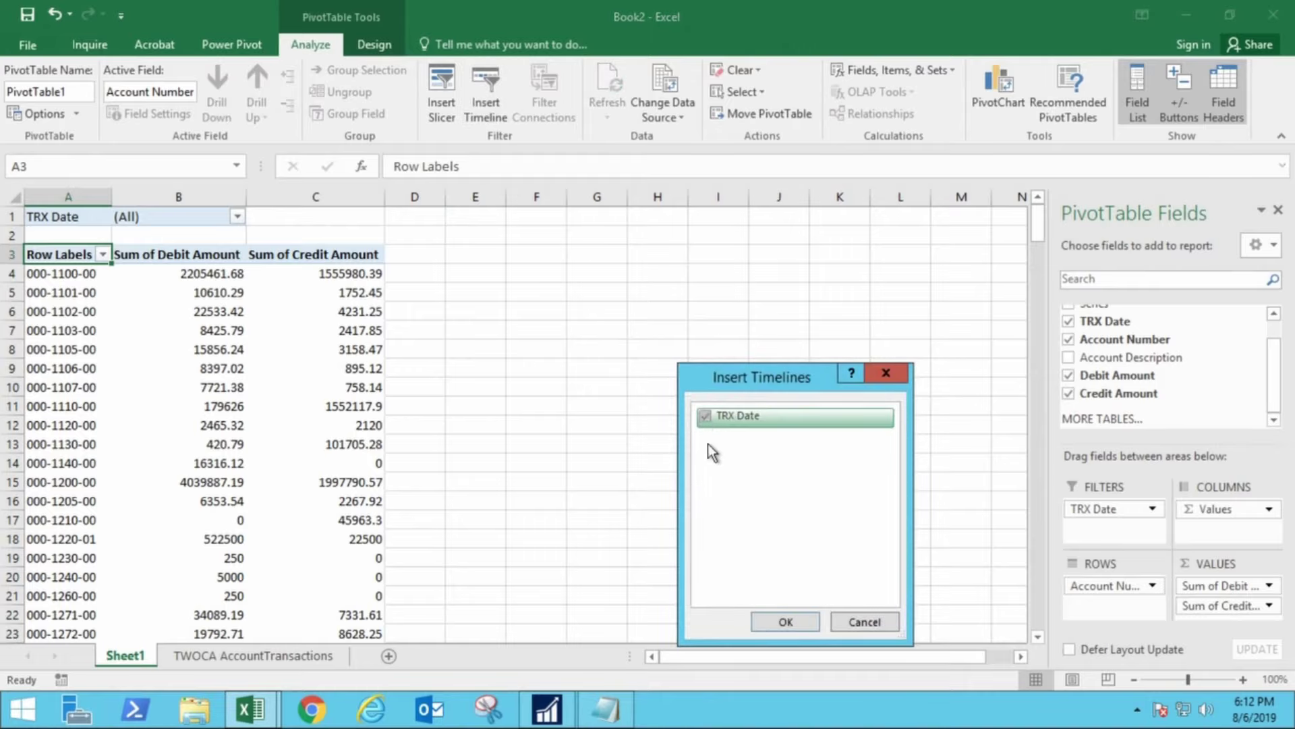
{"action": "left_click", "coordinate": [765, 617]}
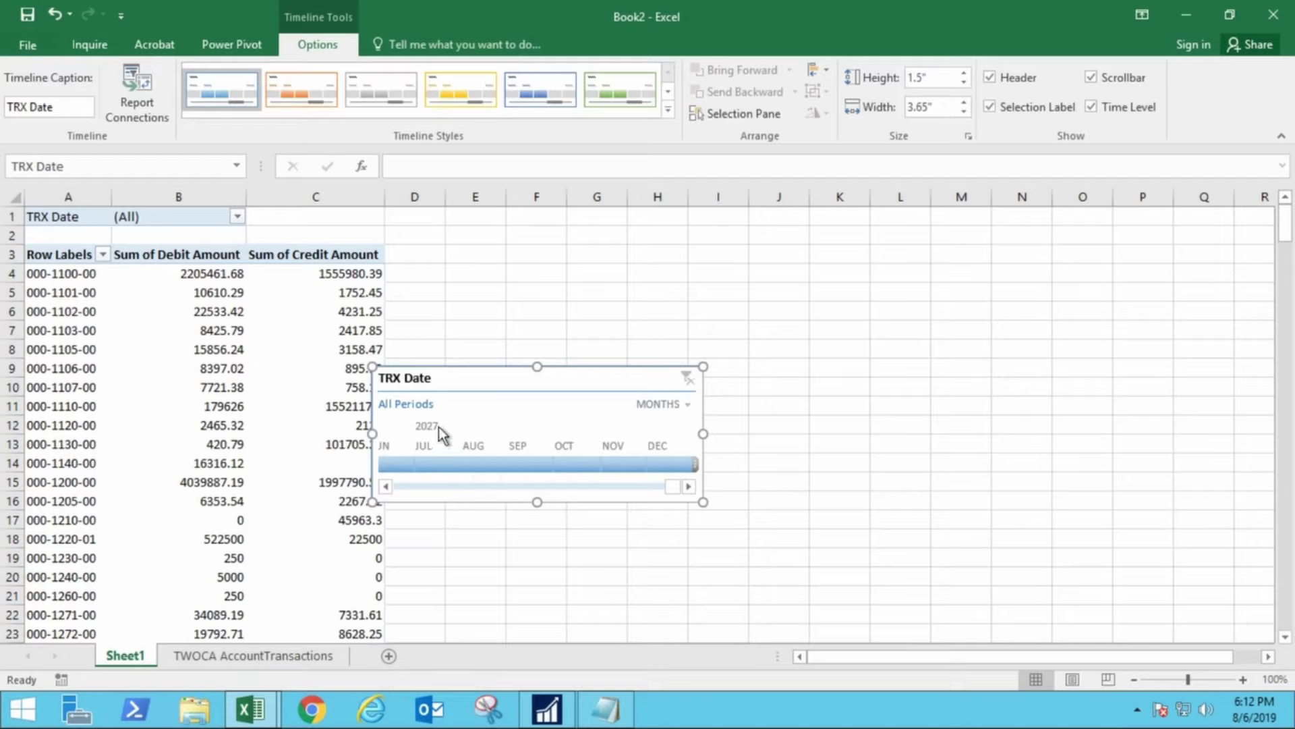
{"action": "left_click", "coordinate": [398, 464]}
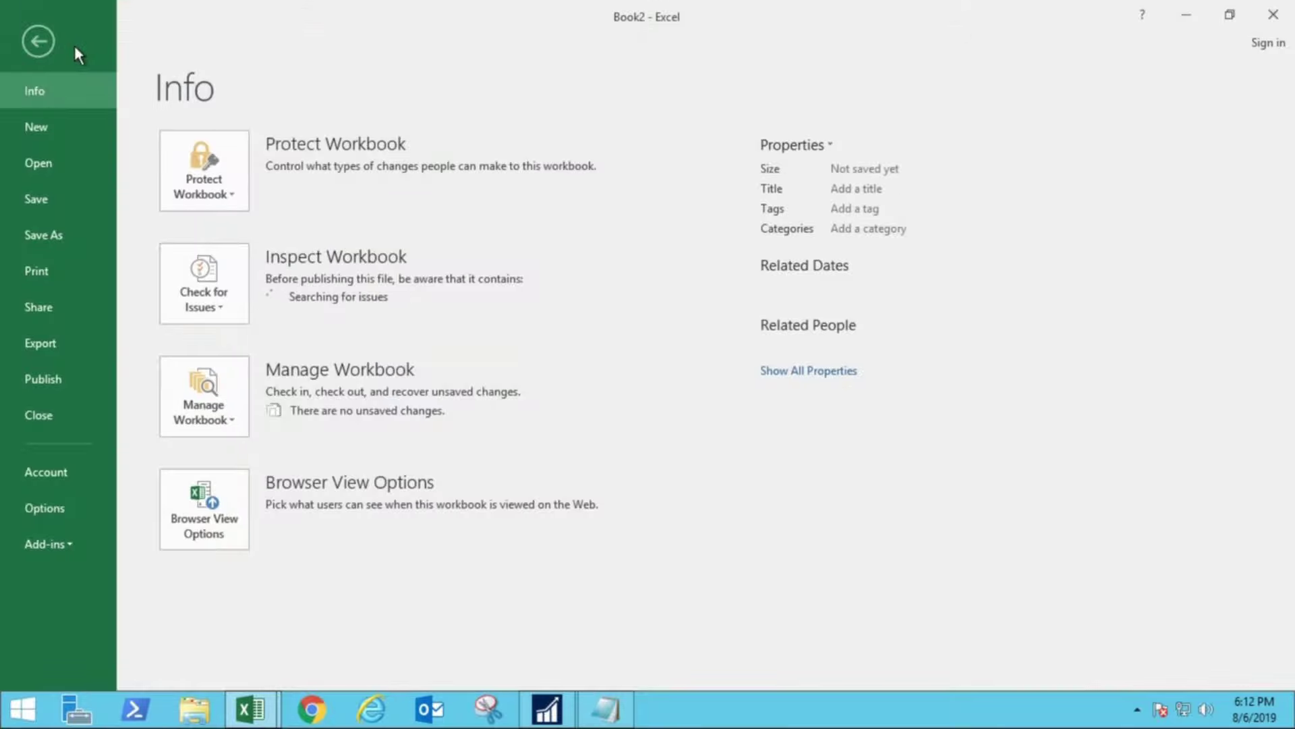
- Save the workbook to the Desktop as Webinar_Wednesday
{"action": "left_click", "coordinate": [46, 46]}
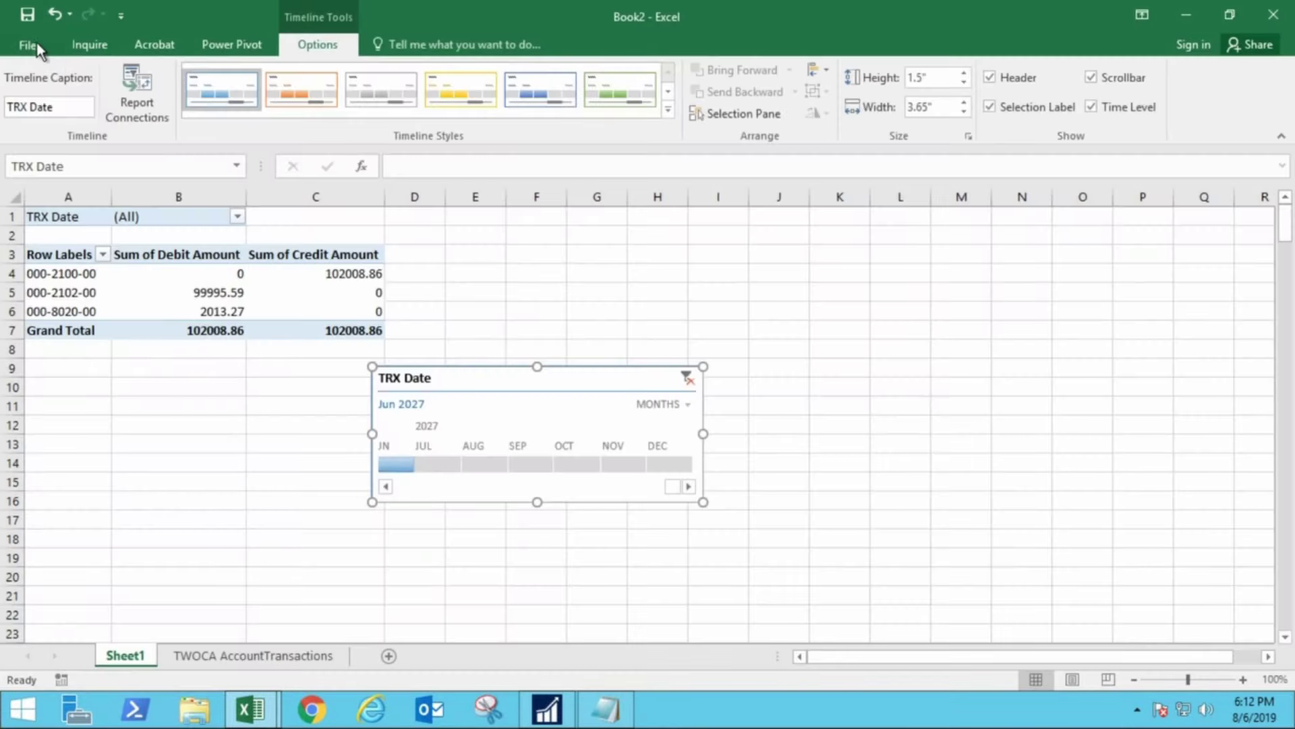
{"action": "left_click", "coordinate": [28, 45]}
{"action": "left_click", "coordinate": [32, 241]}
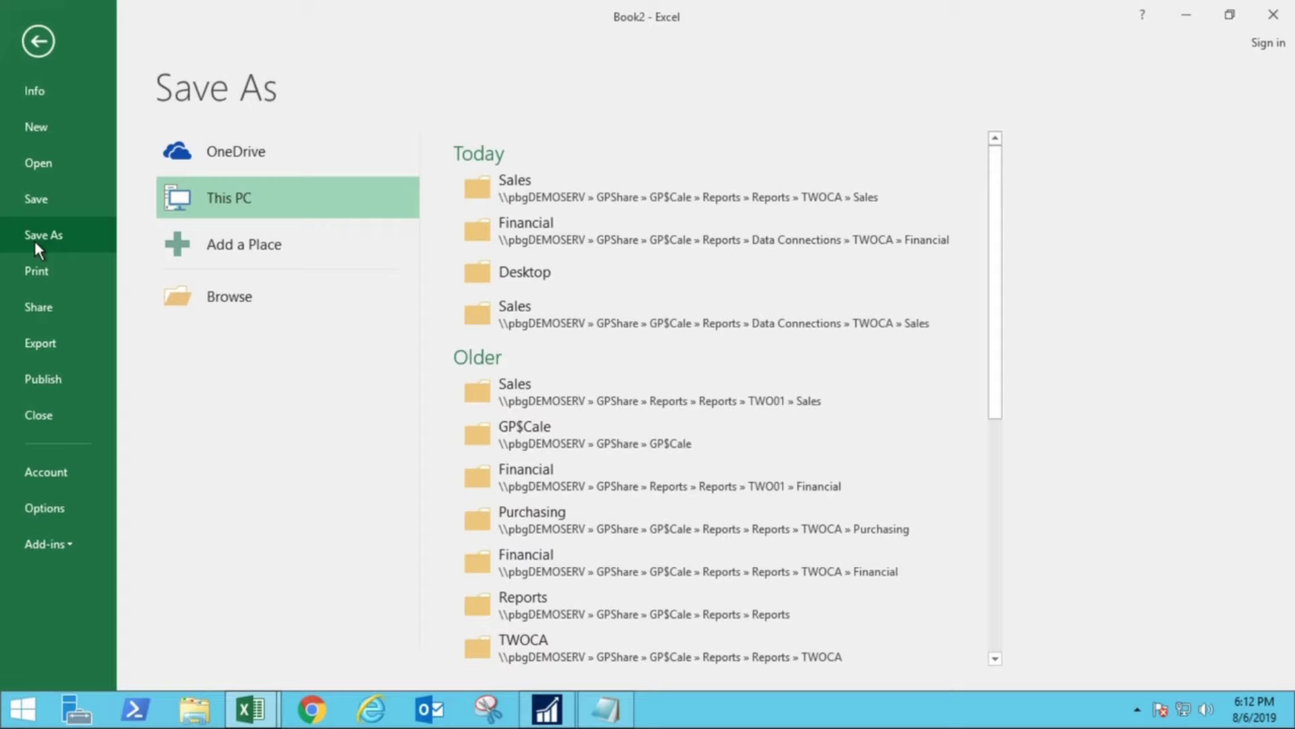
{"action": "left_click", "coordinate": [492, 272]}
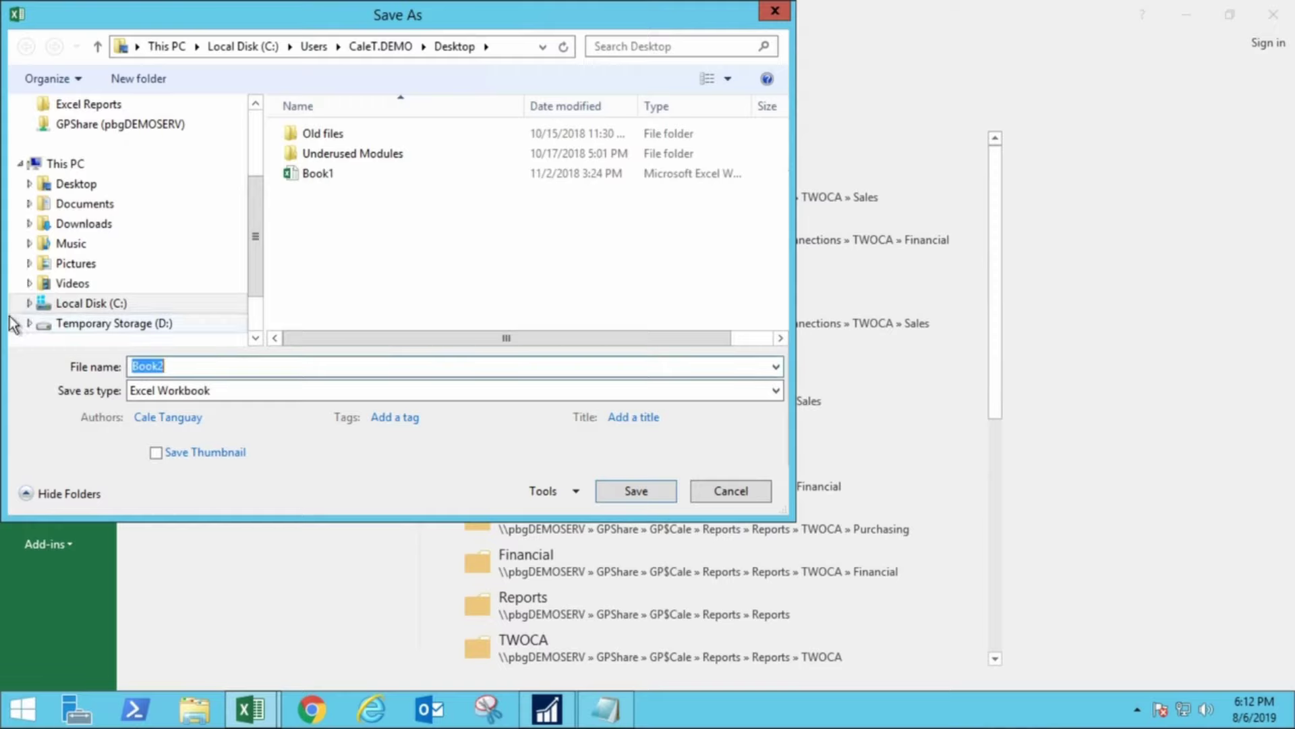
{"action": "type", "text": "Webinar_Wednesday"}
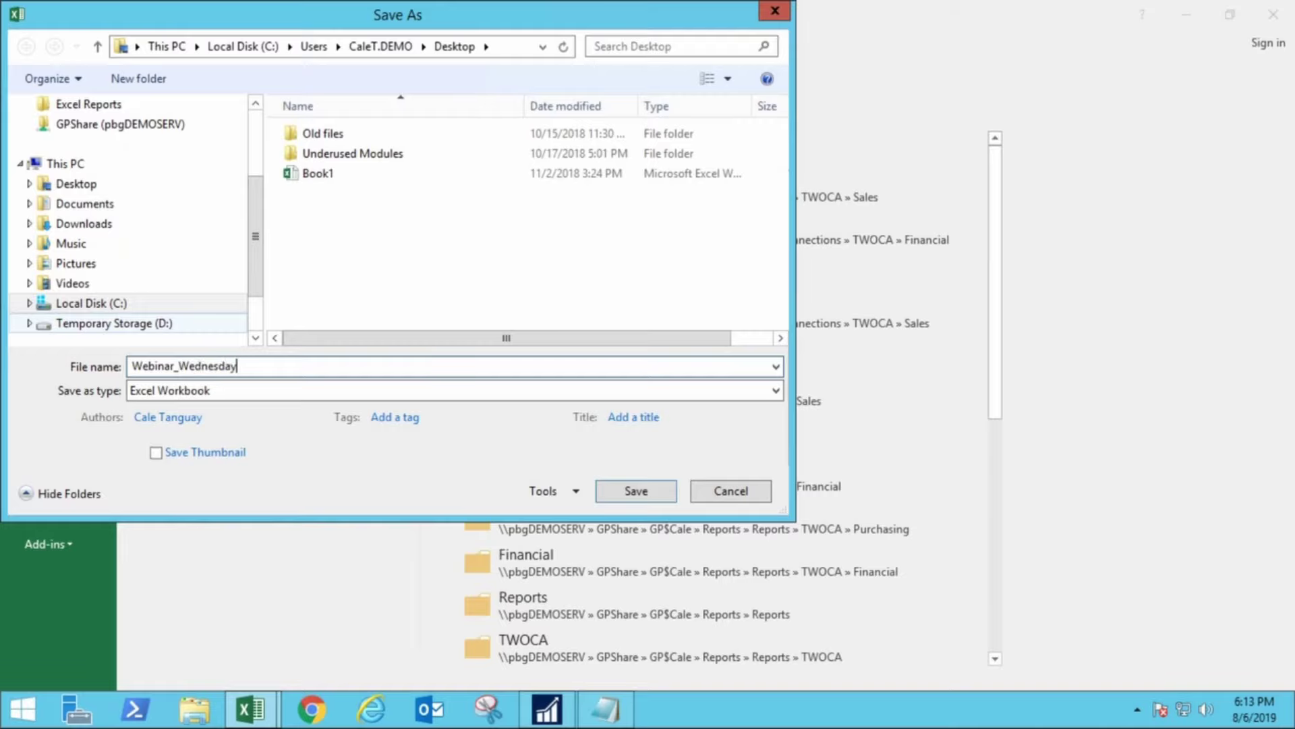
{"action": "key", "text": "Return"}
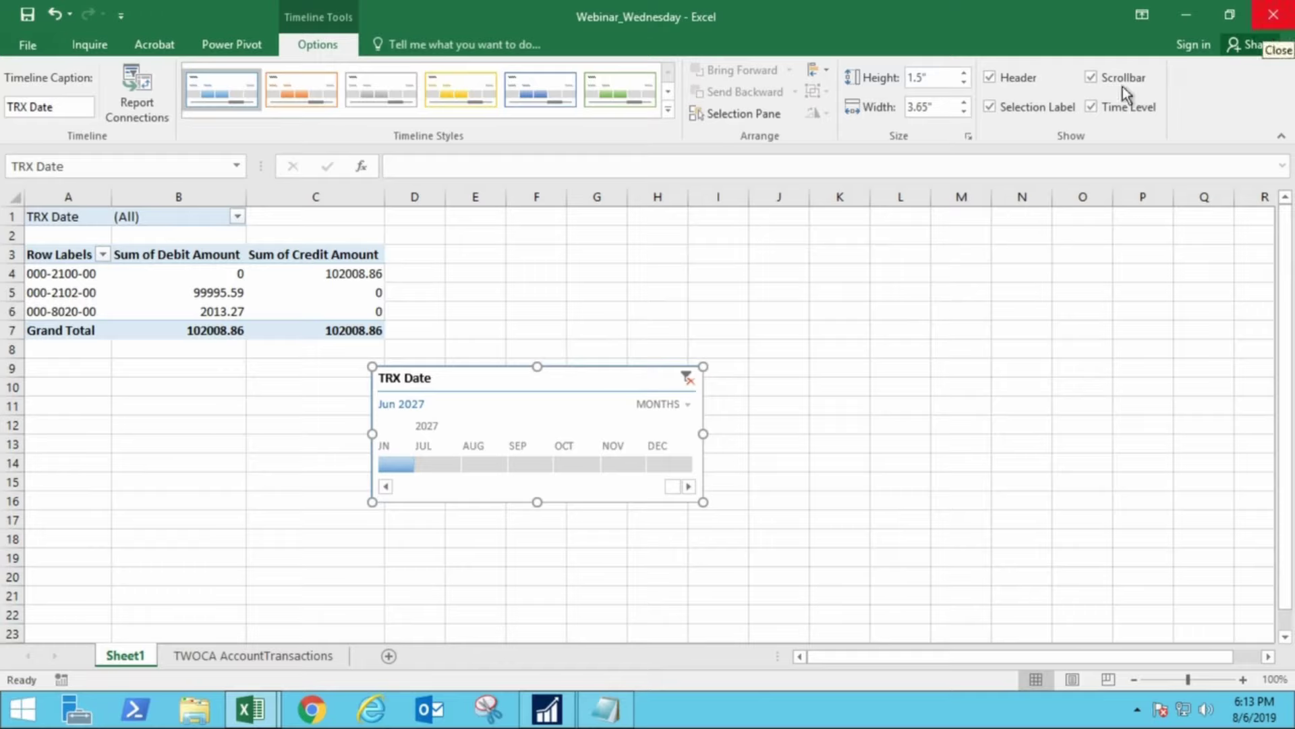
- Close the Webinar_Wednesday workbook and reopen it from the Desktop folder in File Explorer
{"action": "left_click", "coordinate": [1272, 10]}
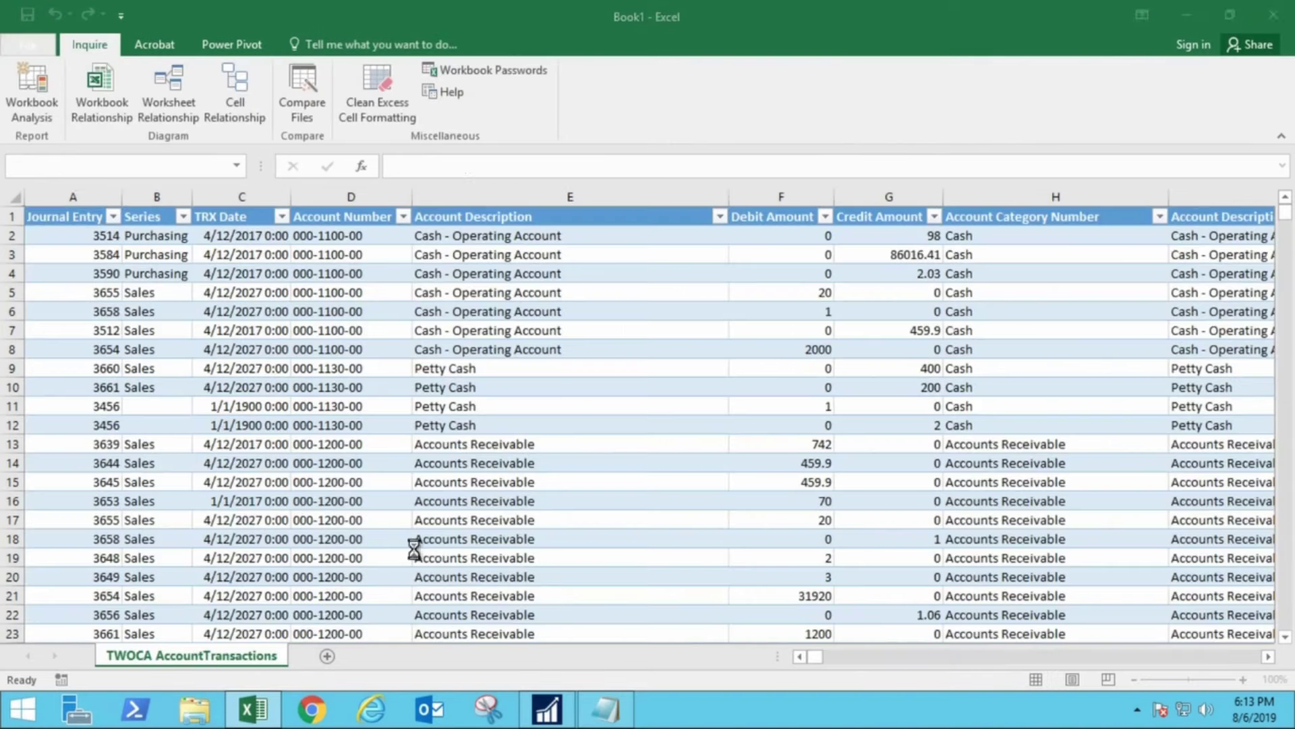
{"action": "left_click", "coordinate": [194, 709]}
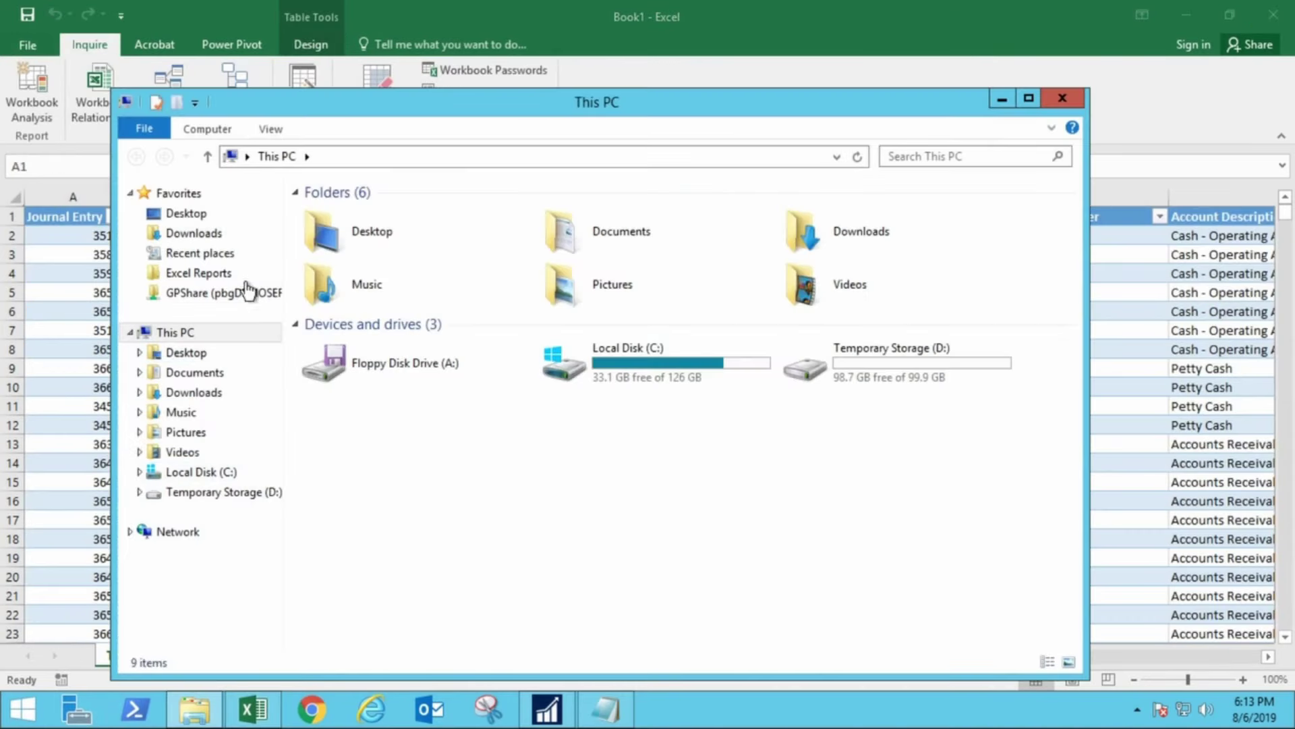
{"action": "double_click", "coordinate": [332, 234]}
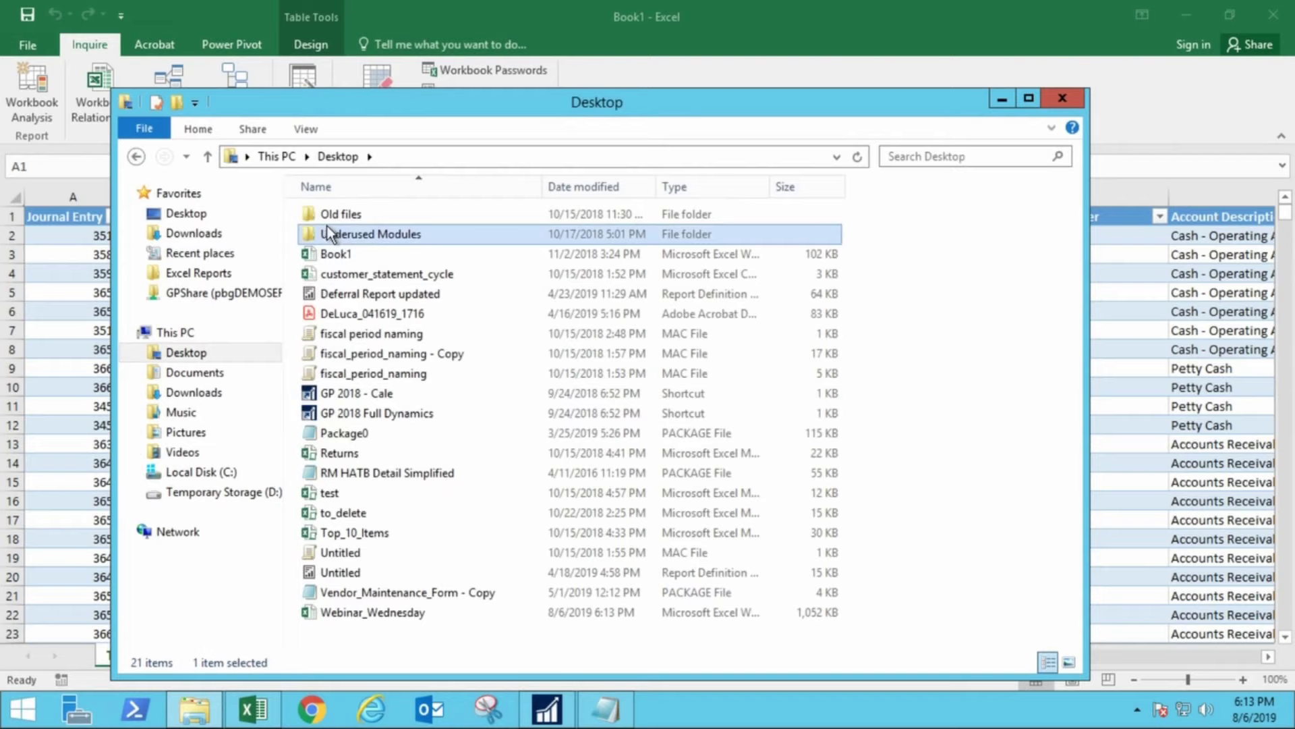
{"action": "double_click", "coordinate": [343, 613]}
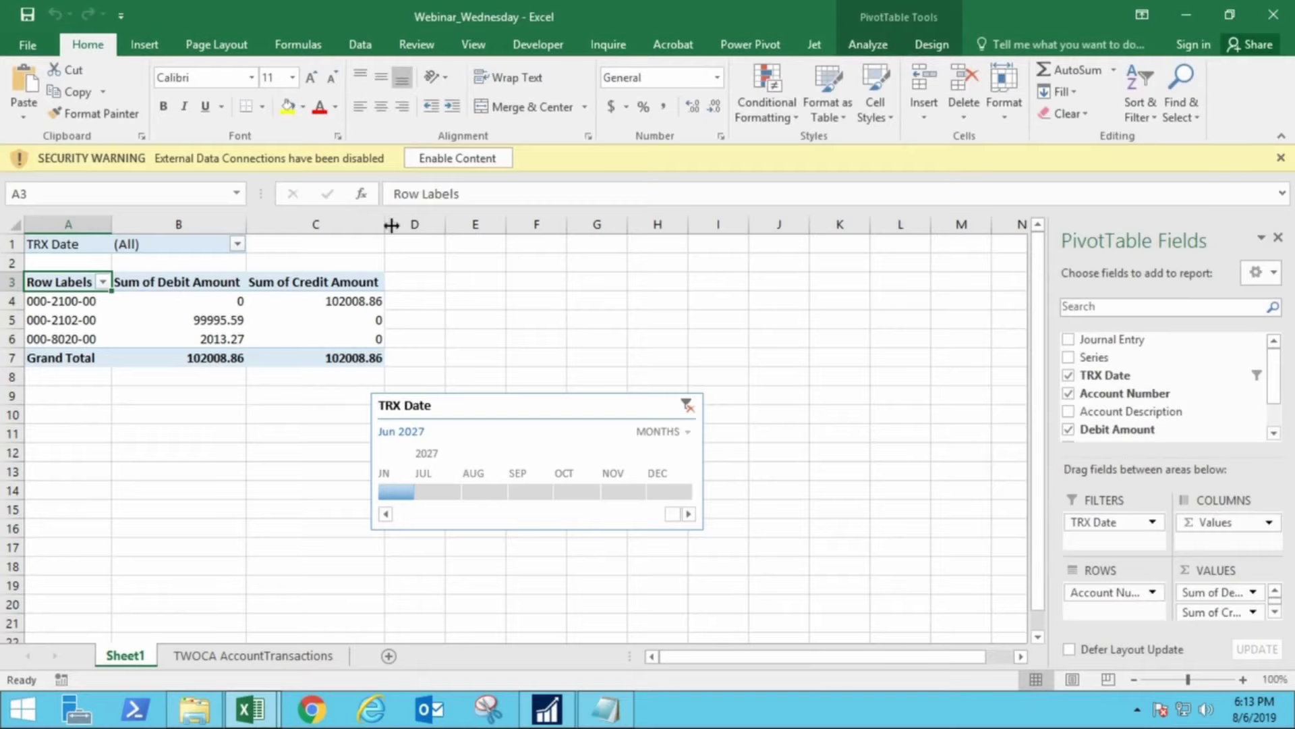
- Enable the workbook's external data connections and refresh all of its data
{"action": "left_click", "coordinate": [432, 159]}
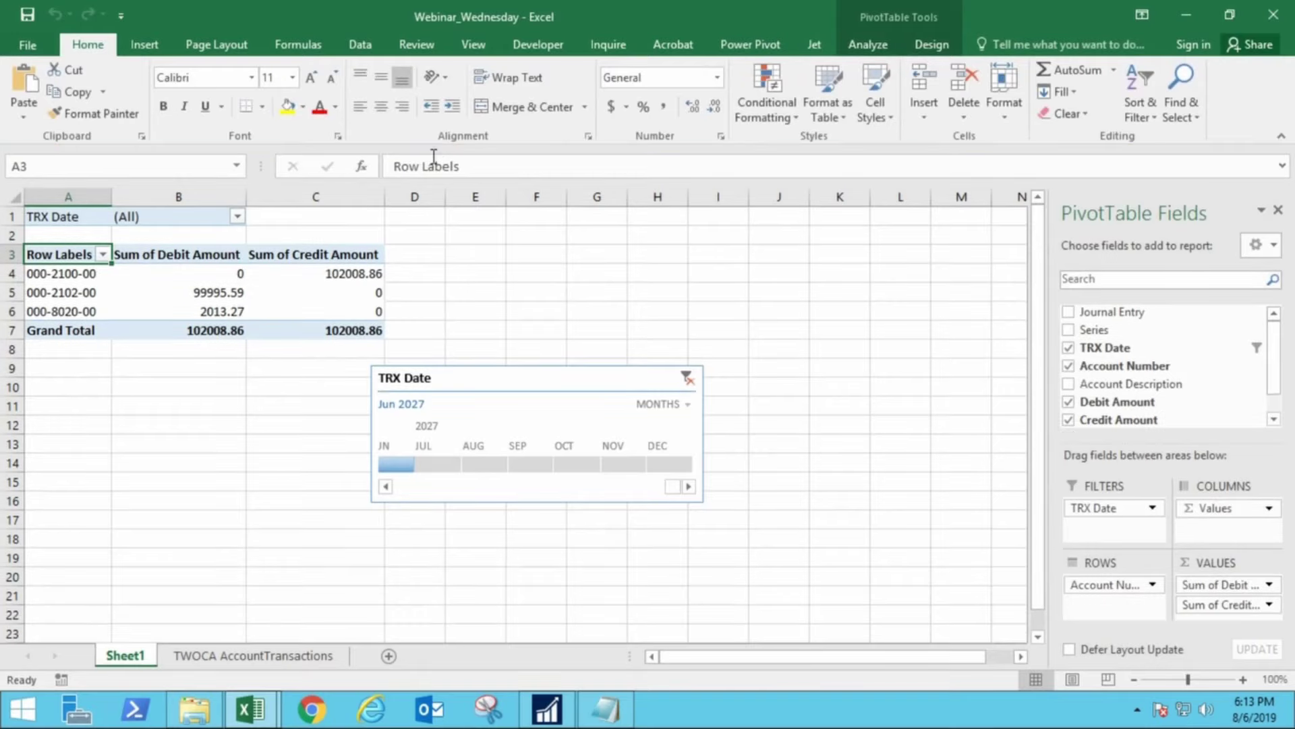
{"action": "left_click", "coordinate": [358, 44]}
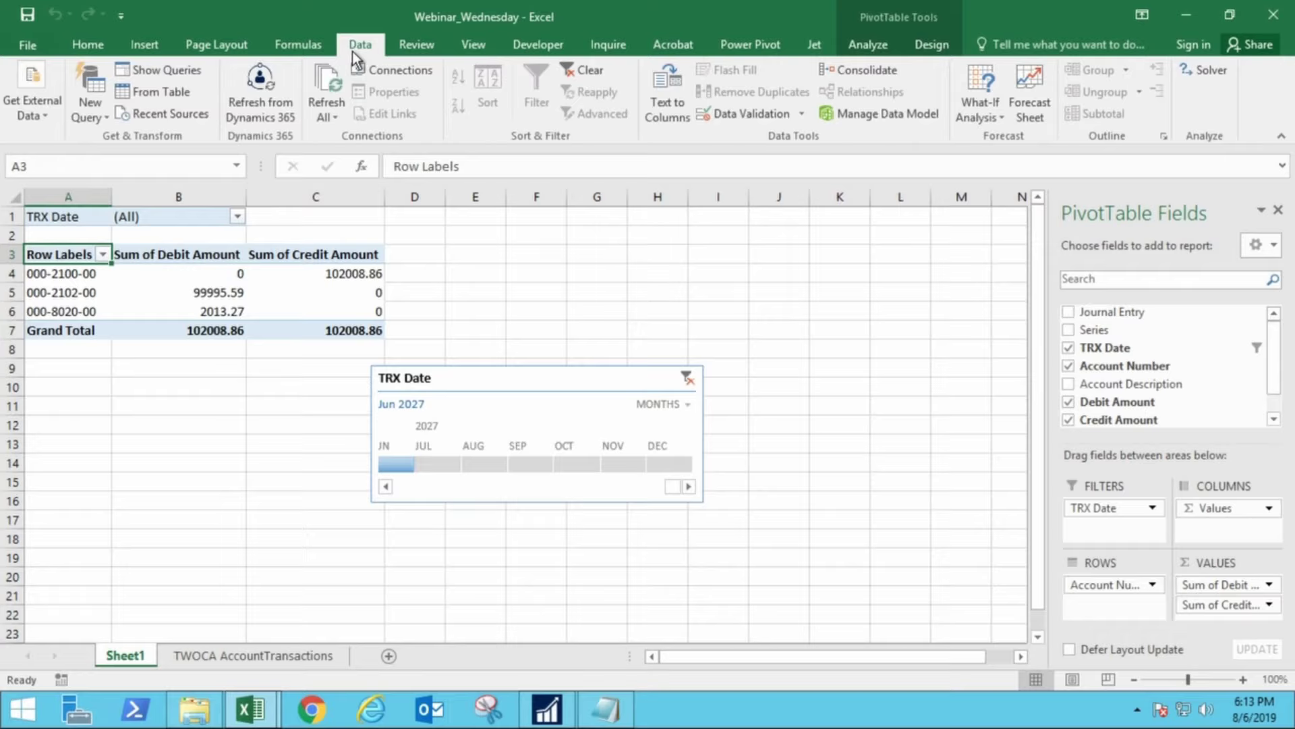
{"action": "left_click", "coordinate": [335, 75]}
- Look through the Financial and Inventory report folders of company TWOCA in File Explorer
{"action": "left_click", "coordinate": [195, 708]}
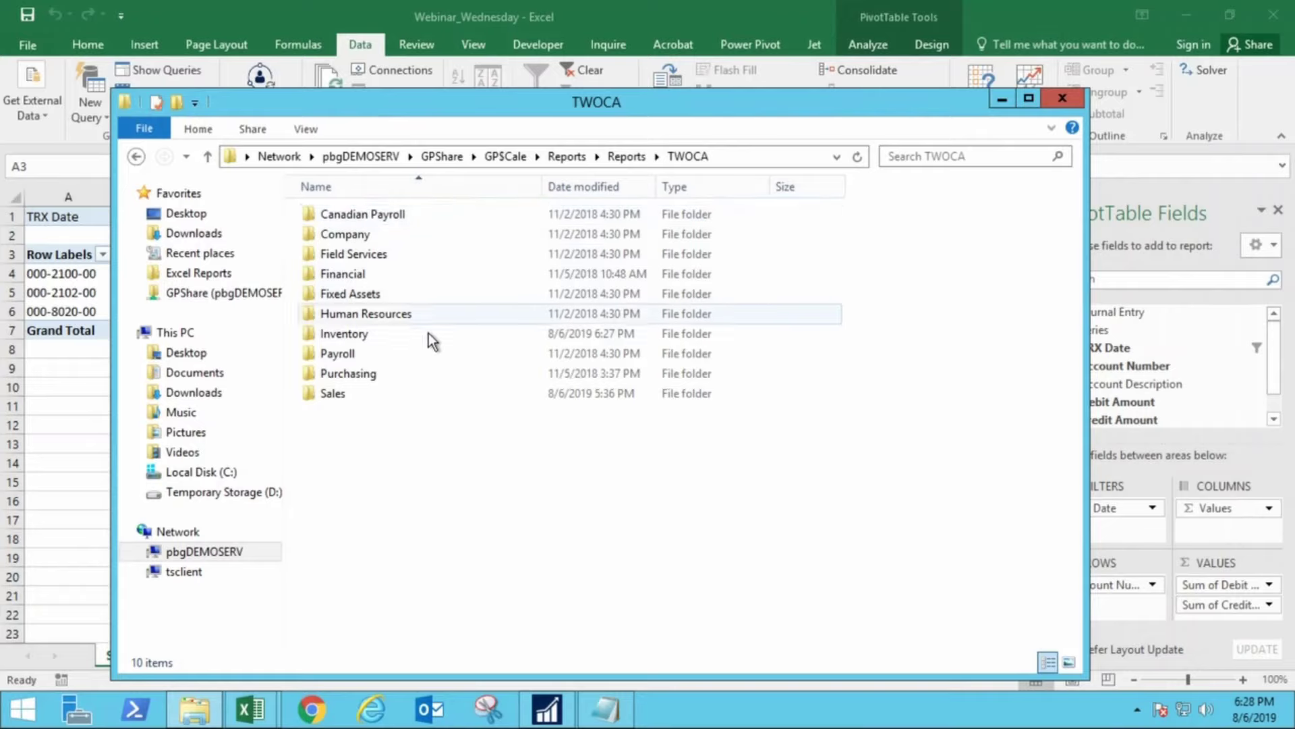
{"action": "double_click", "coordinate": [395, 278]}
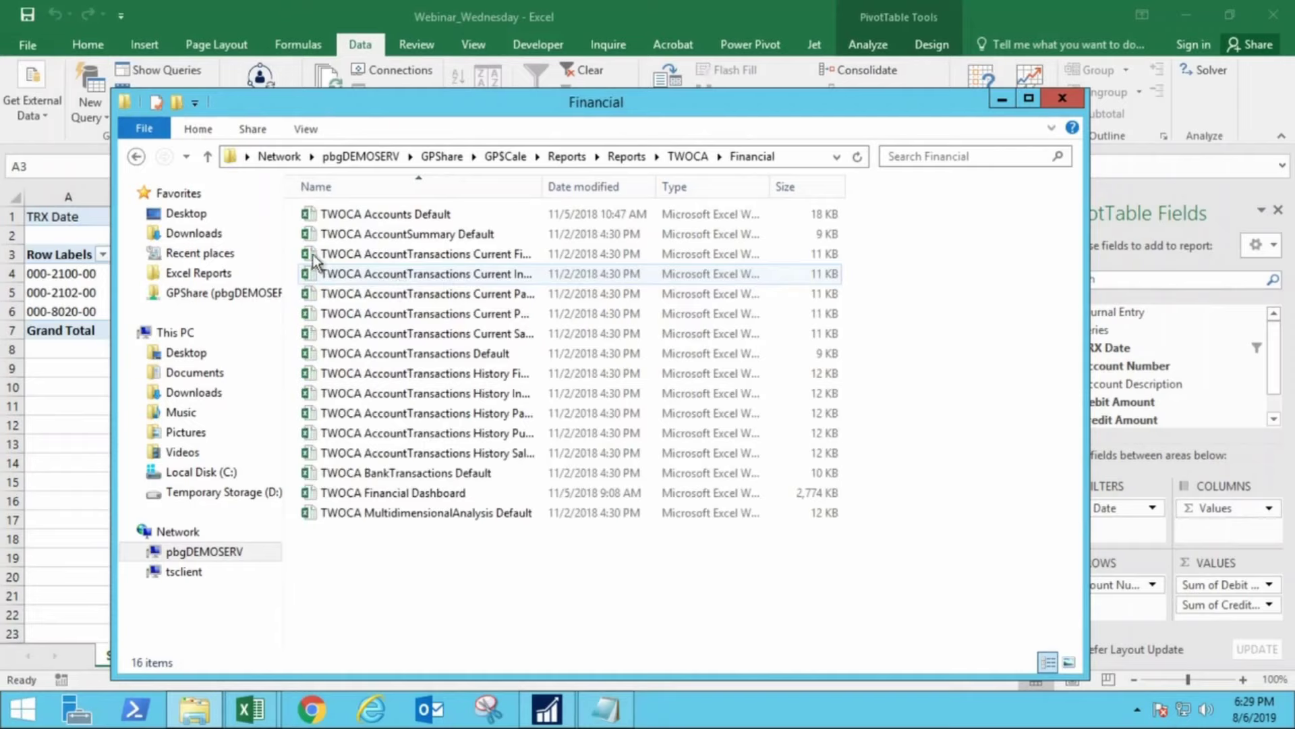
{"action": "left_click", "coordinate": [136, 157]}
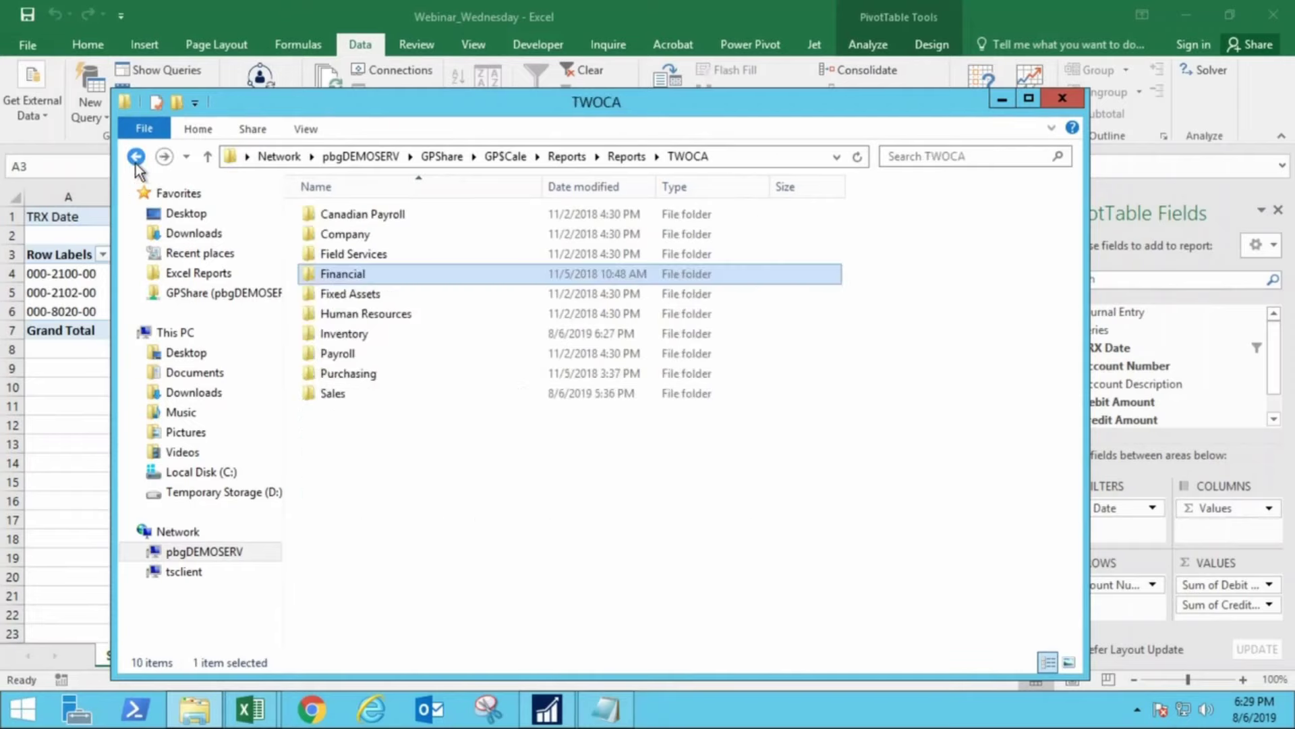
{"action": "double_click", "coordinate": [361, 332]}
{"action": "left_click", "coordinate": [136, 157]}
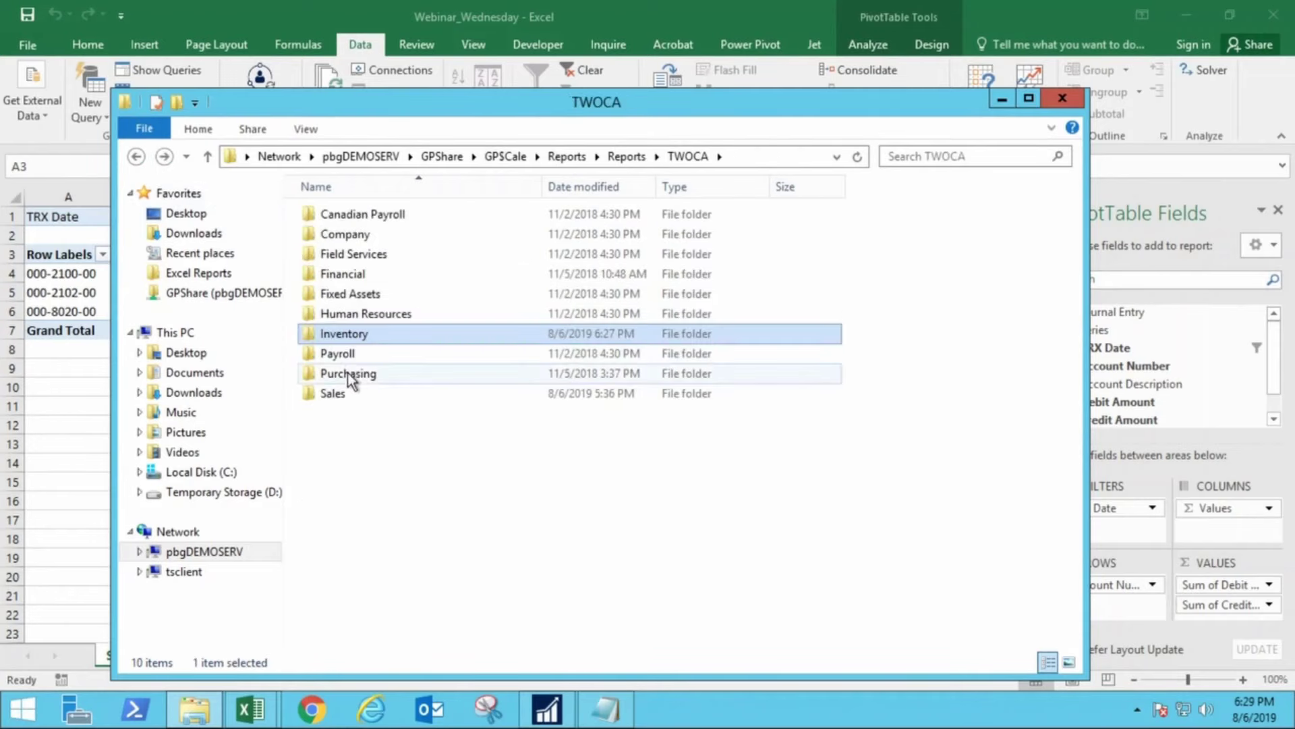
- Open the TWOCA Sales Dashboard workbook from the Sales reports folder, letting Excel repair its content, and dismiss the repair report
{"action": "double_click", "coordinate": [356, 386]}
{"action": "scroll", "coordinate": [355, 381], "scroll_direction": "down", "scroll_amount": 2}
{"action": "scroll", "coordinate": [355, 379], "scroll_direction": "down", "scroll_amount": 5}
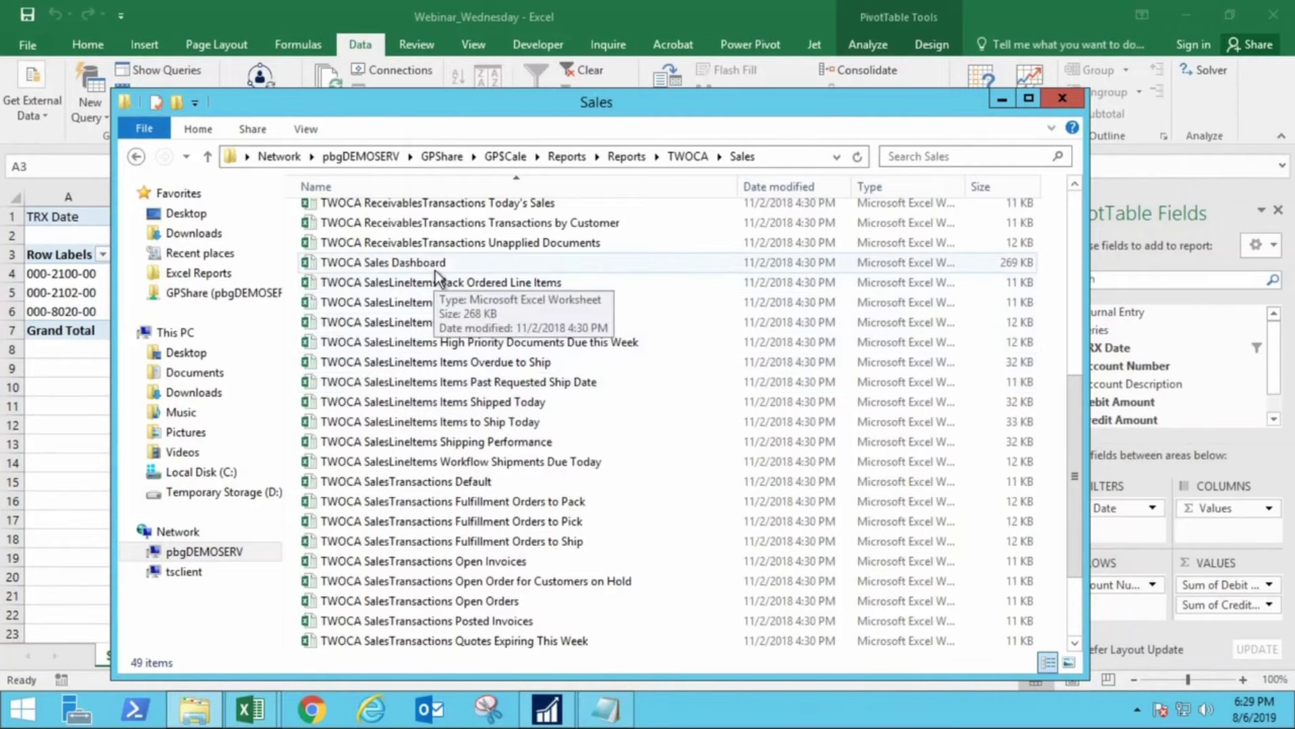
{"action": "double_click", "coordinate": [452, 264]}
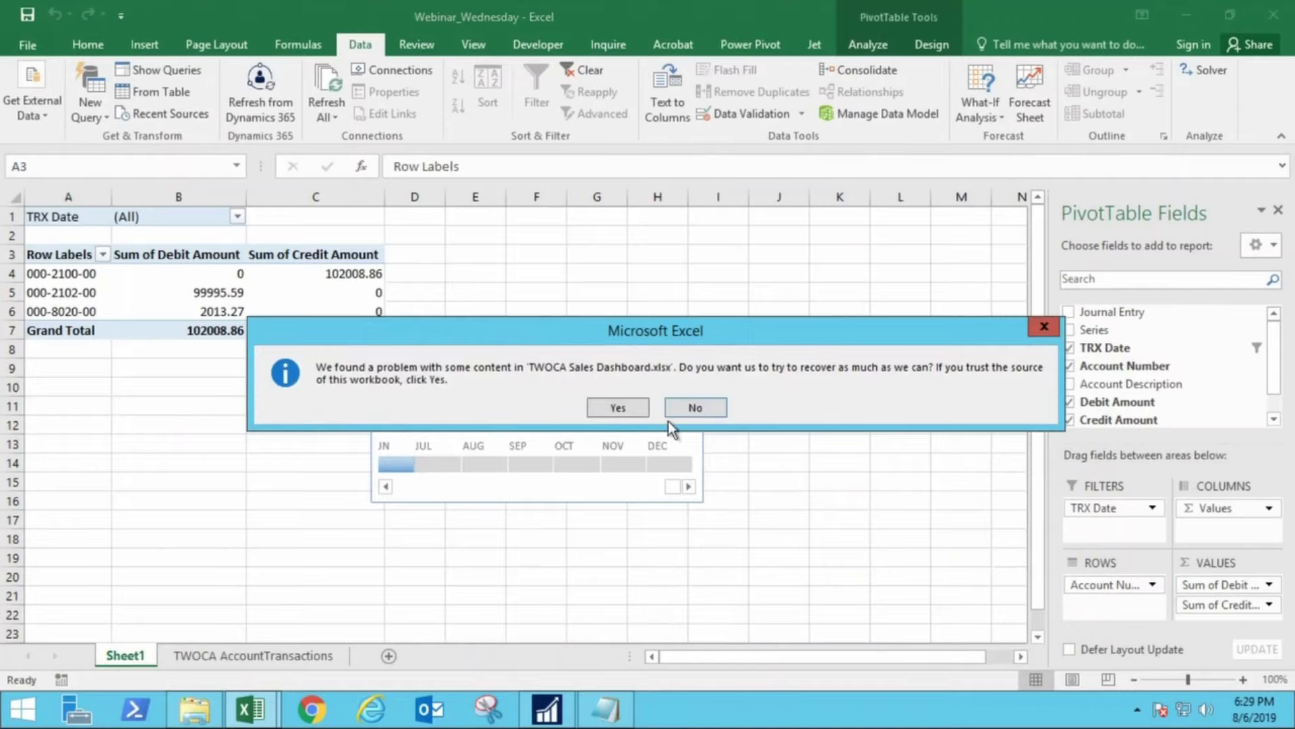
{"action": "left_click", "coordinate": [634, 408]}
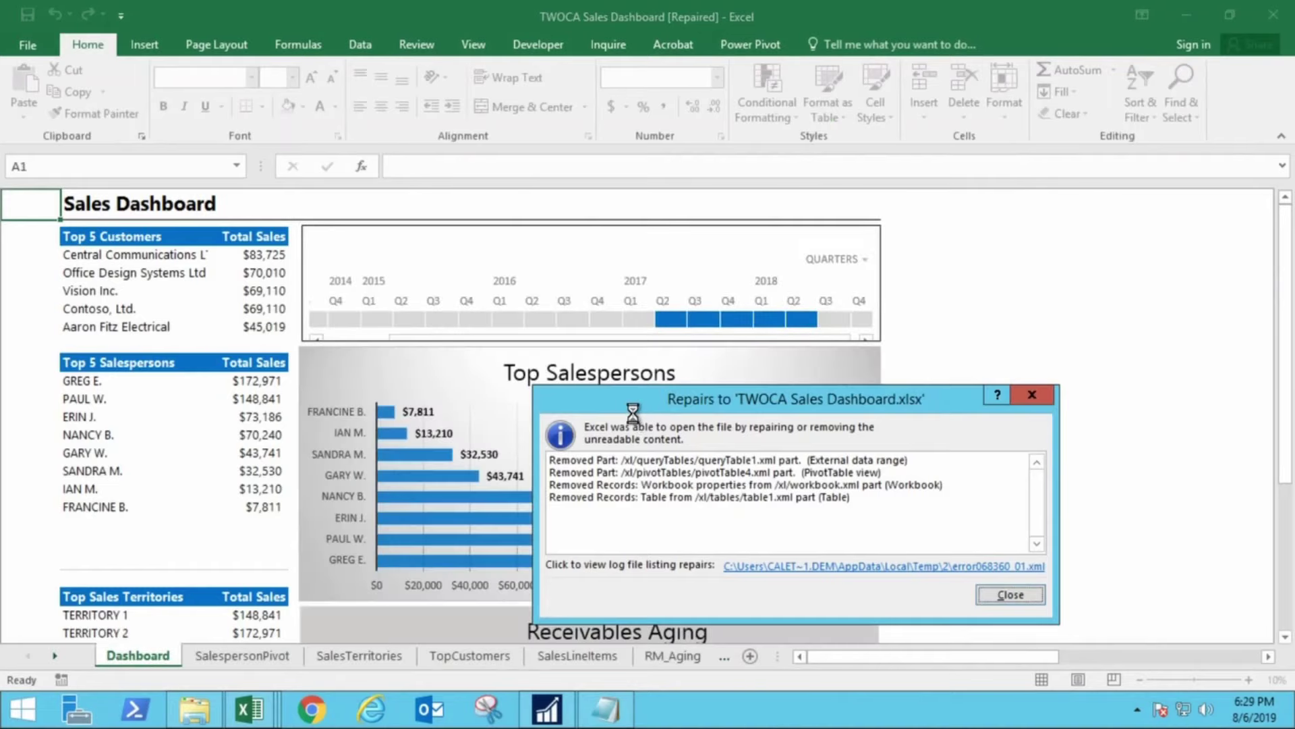
{"action": "left_click", "coordinate": [1027, 392]}
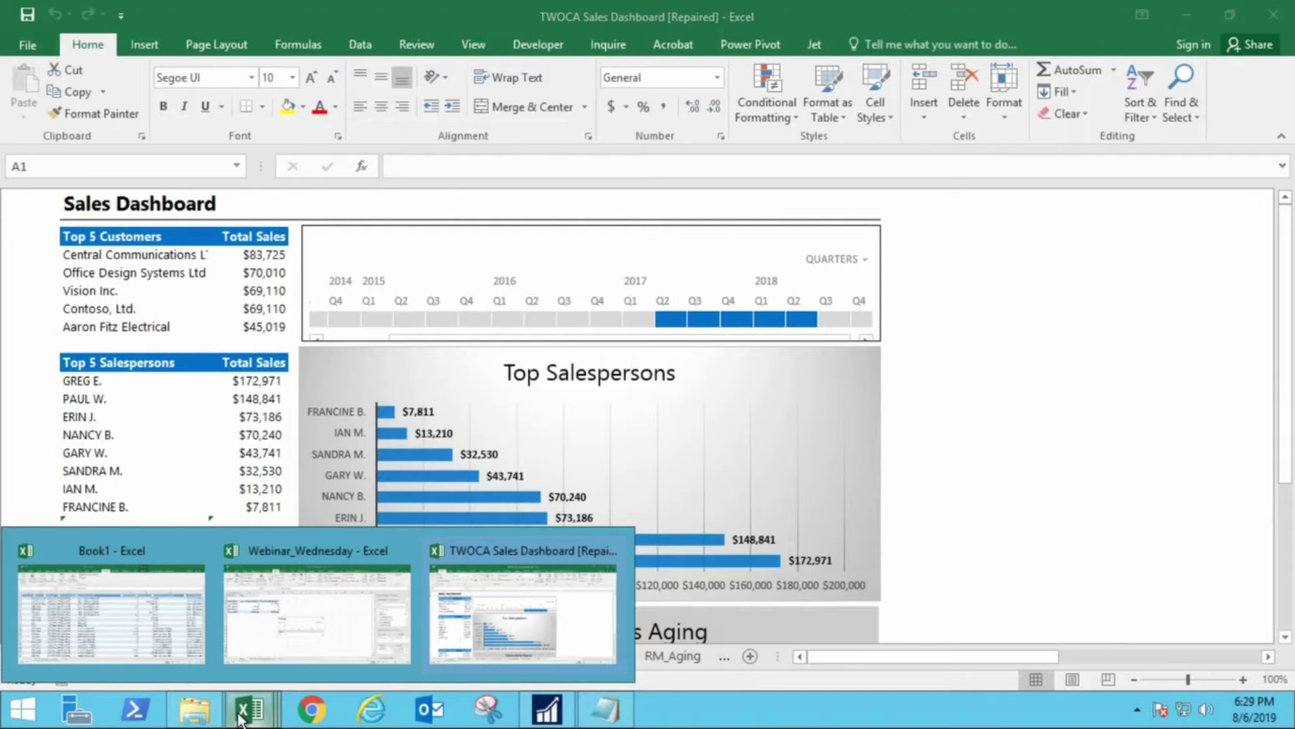
- Create a new blank workbook and start an external data import from SQL Server
{"action": "right_click", "coordinate": [238, 717]}
{"action": "left_click", "coordinate": [225, 613]}
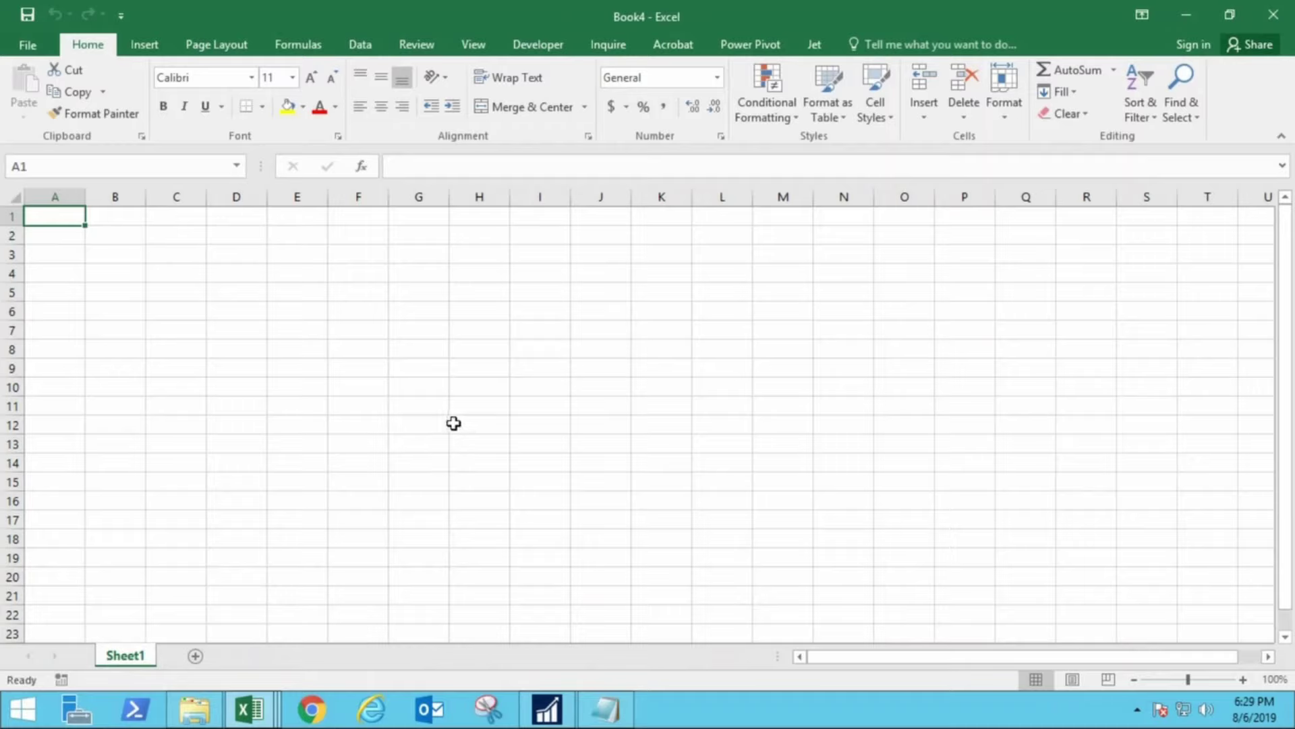
{"action": "left_click", "coordinate": [361, 45]}
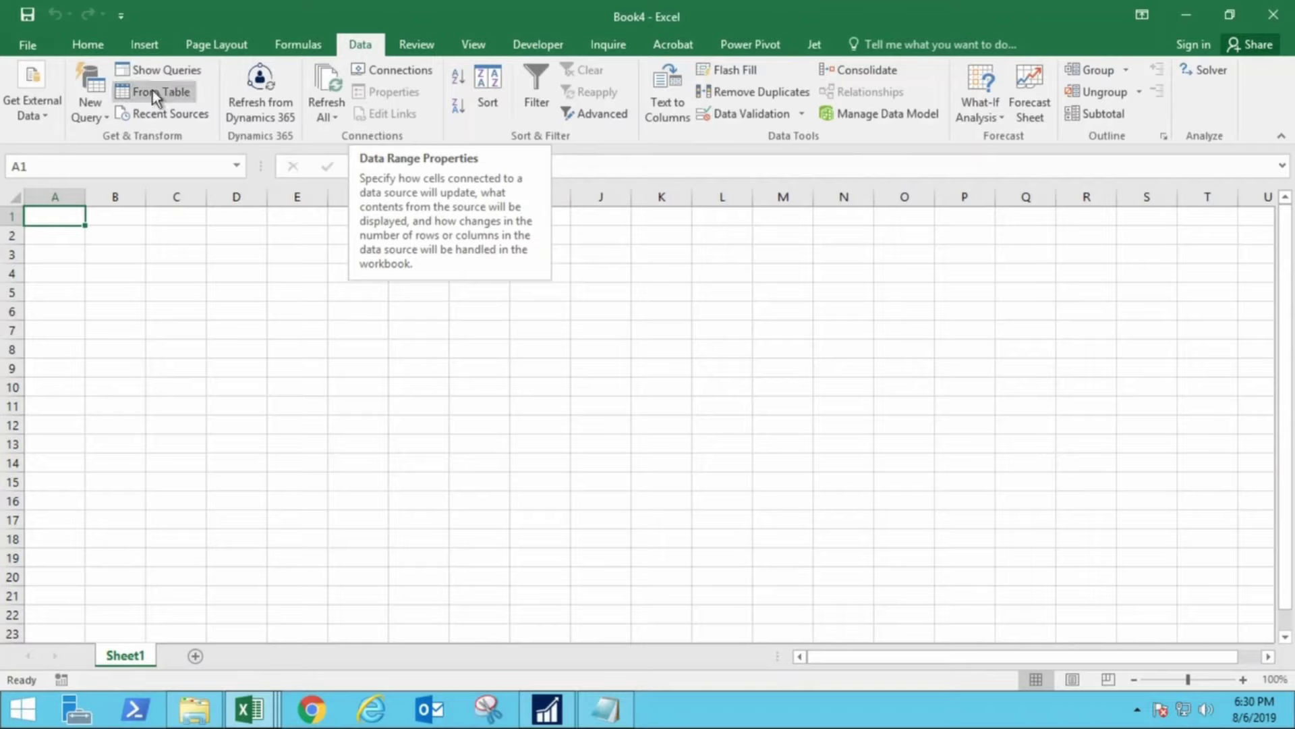
{"action": "left_click", "coordinate": [35, 108]}
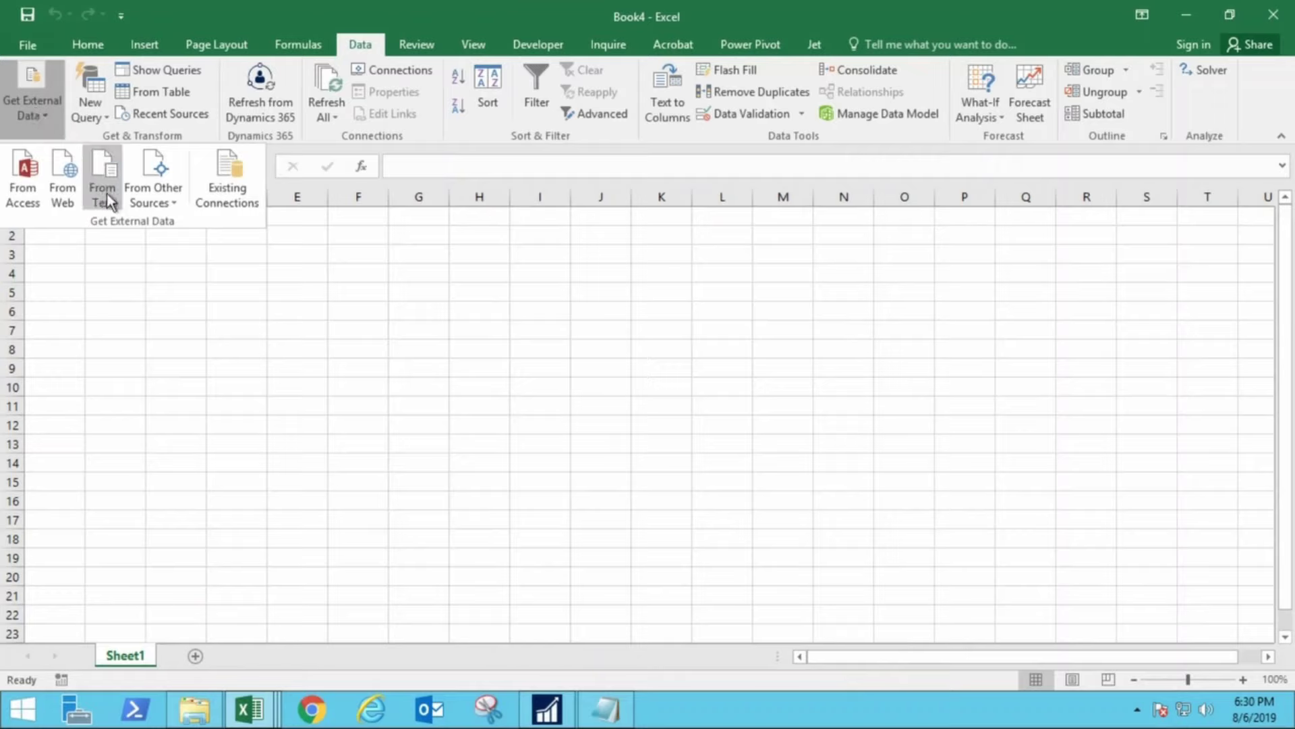
{"action": "left_click", "coordinate": [151, 194]}
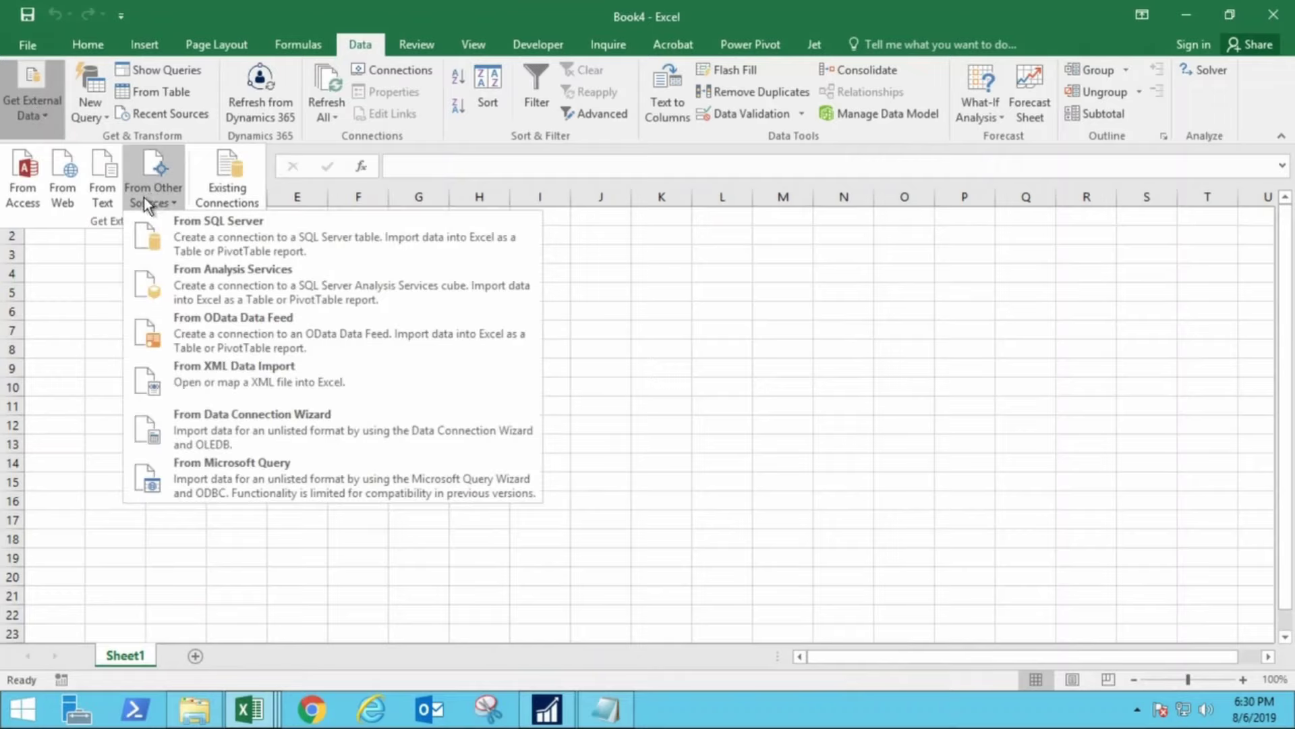
{"action": "left_click", "coordinate": [169, 232]}
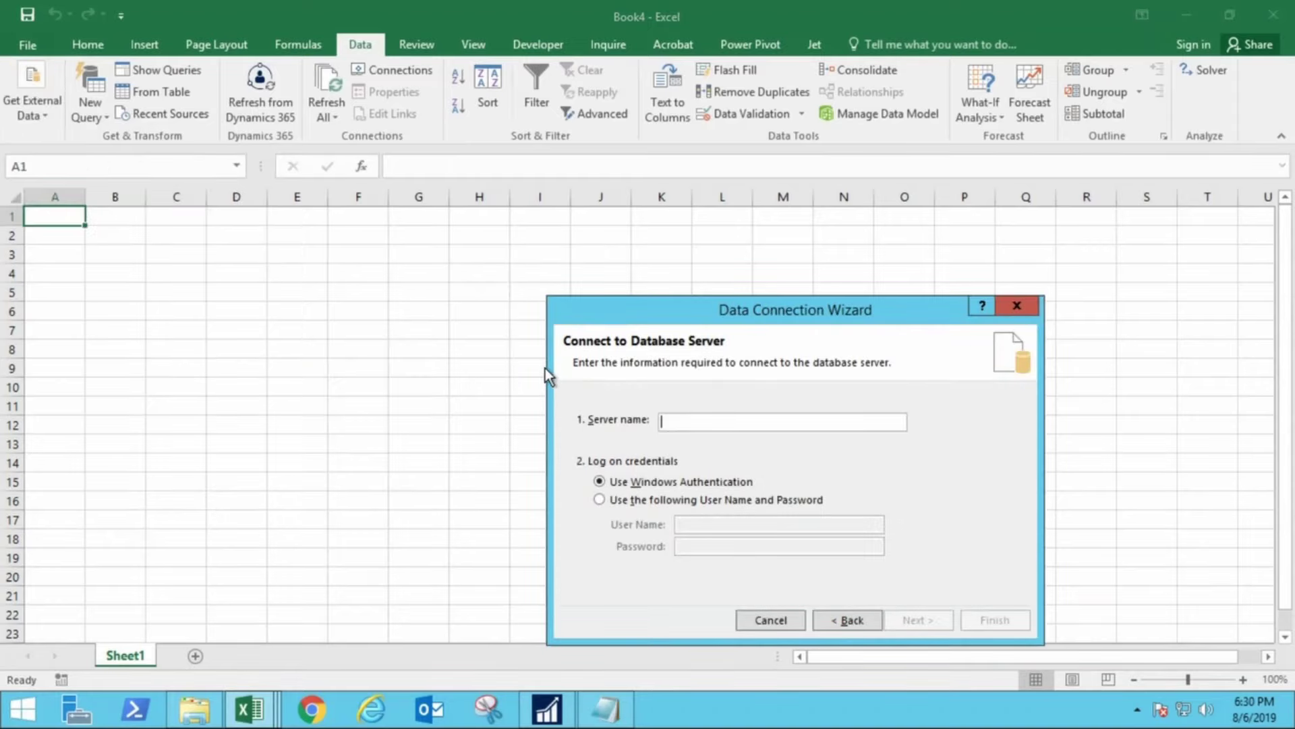
- Connect to the database server PBGDEMOSERV with Windows Authentication
{"action": "type", "text": "PBGDE"}
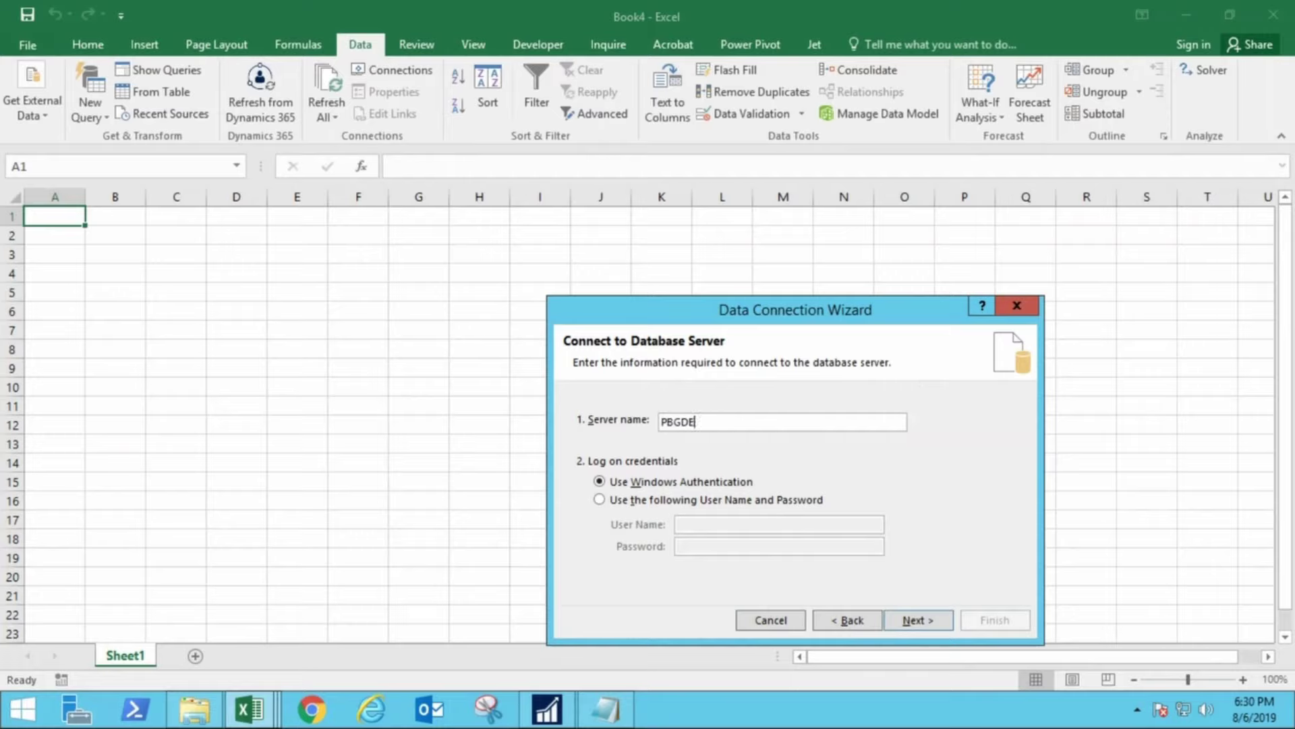
{"action": "type", "text": "MOSERV"}
{"action": "left_click", "coordinate": [900, 618]}
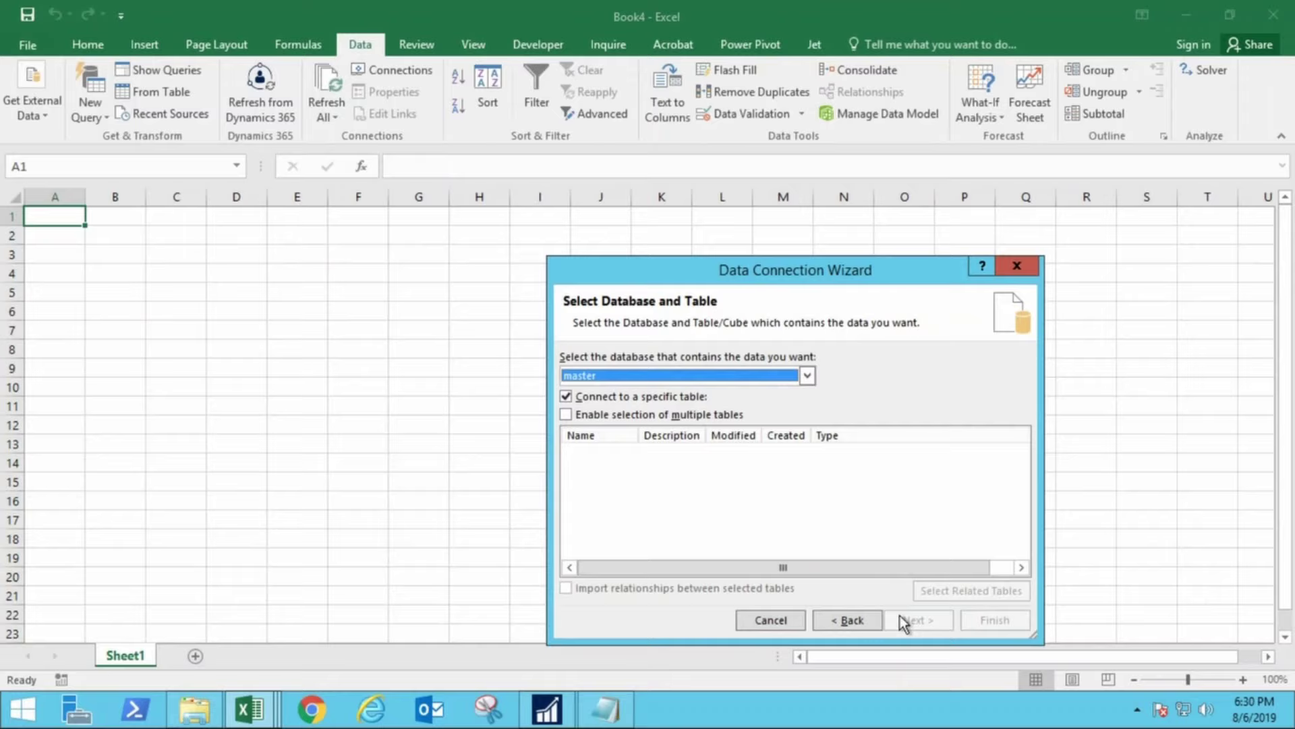
- Choose the TWOCA database and its AccountTransactions table as the source of the data connection
{"action": "left_click", "coordinate": [808, 376]}
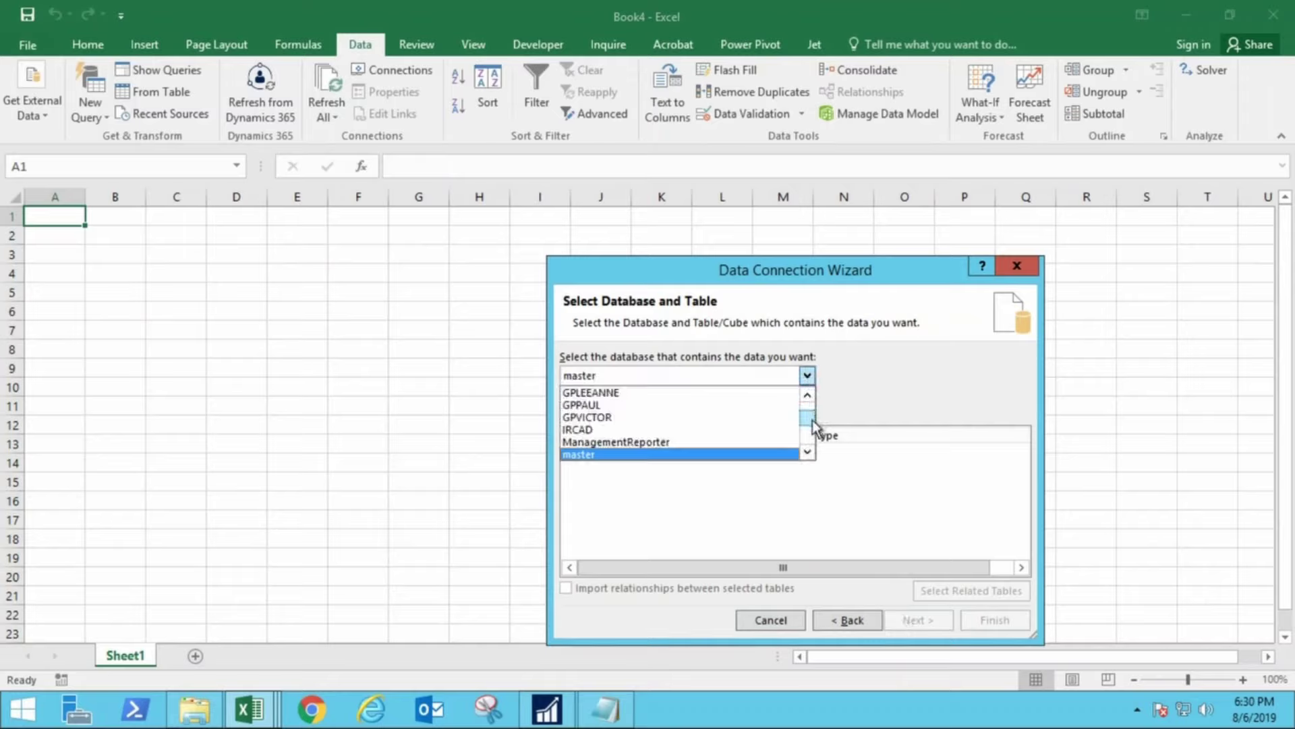
{"action": "scroll", "coordinate": [812, 427], "scroll_direction": "down", "scroll_amount": 1}
{"action": "left_click_drag", "start_coordinate": [811, 427], "coordinate": [818, 438]}
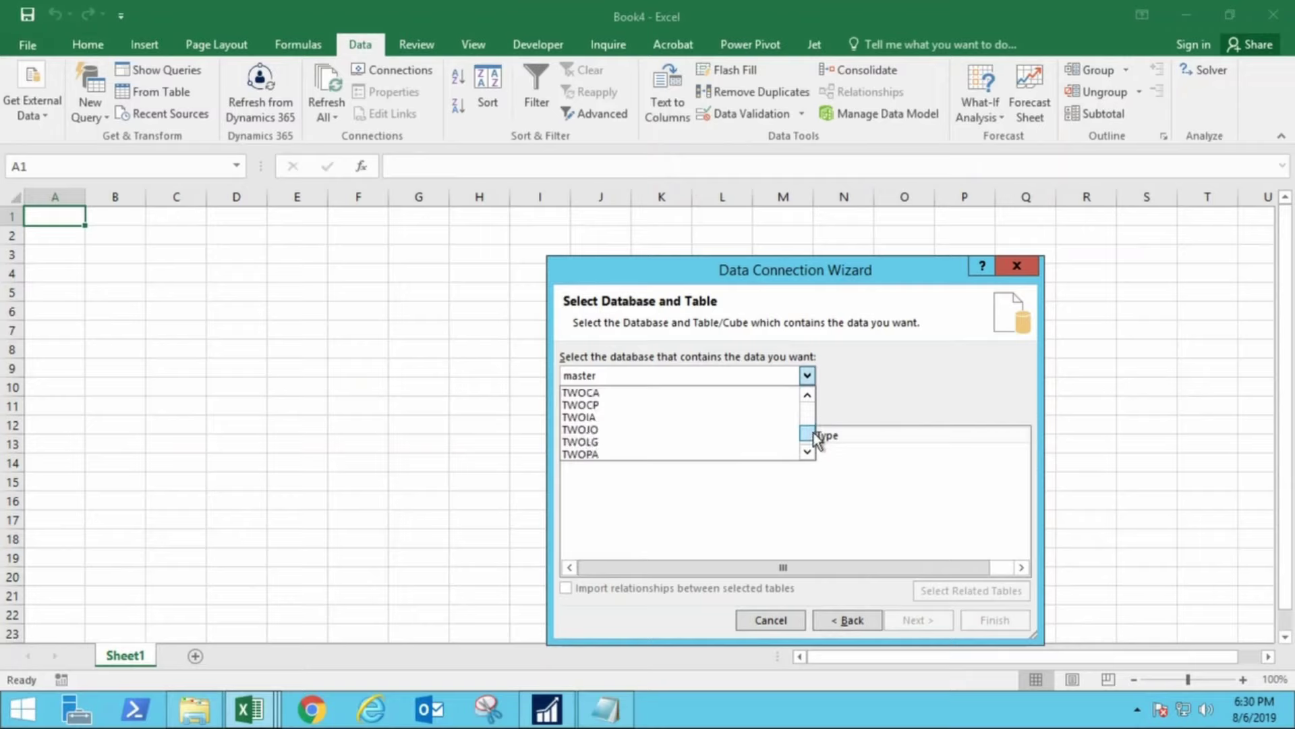
{"action": "left_click", "coordinate": [640, 394]}
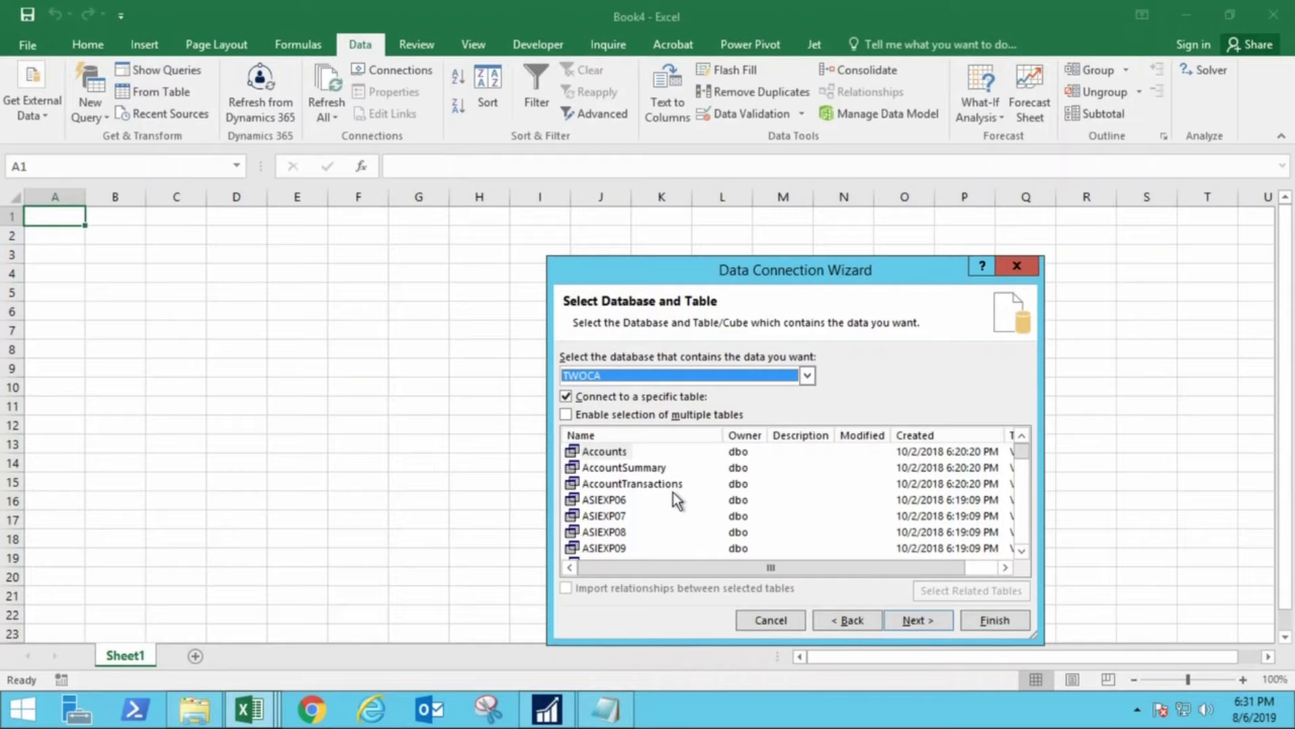
{"action": "left_click", "coordinate": [653, 491]}
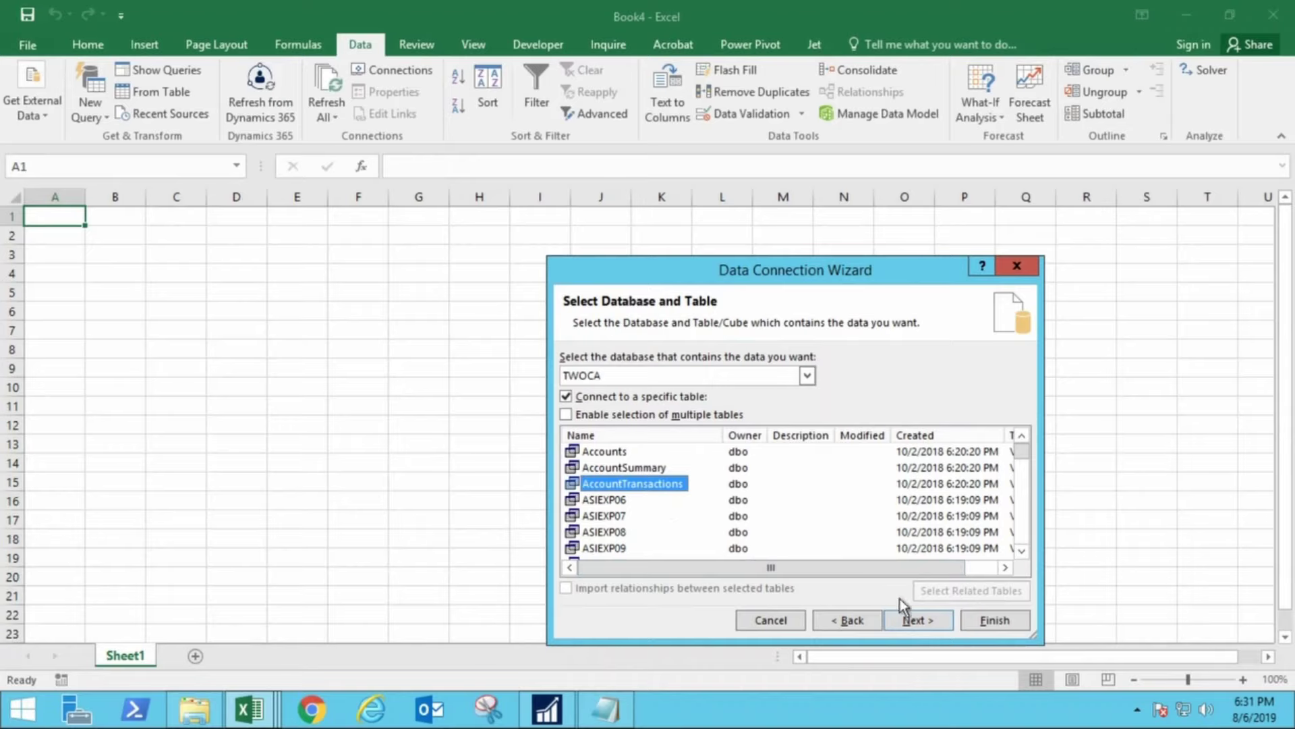
{"action": "left_click", "coordinate": [923, 620]}
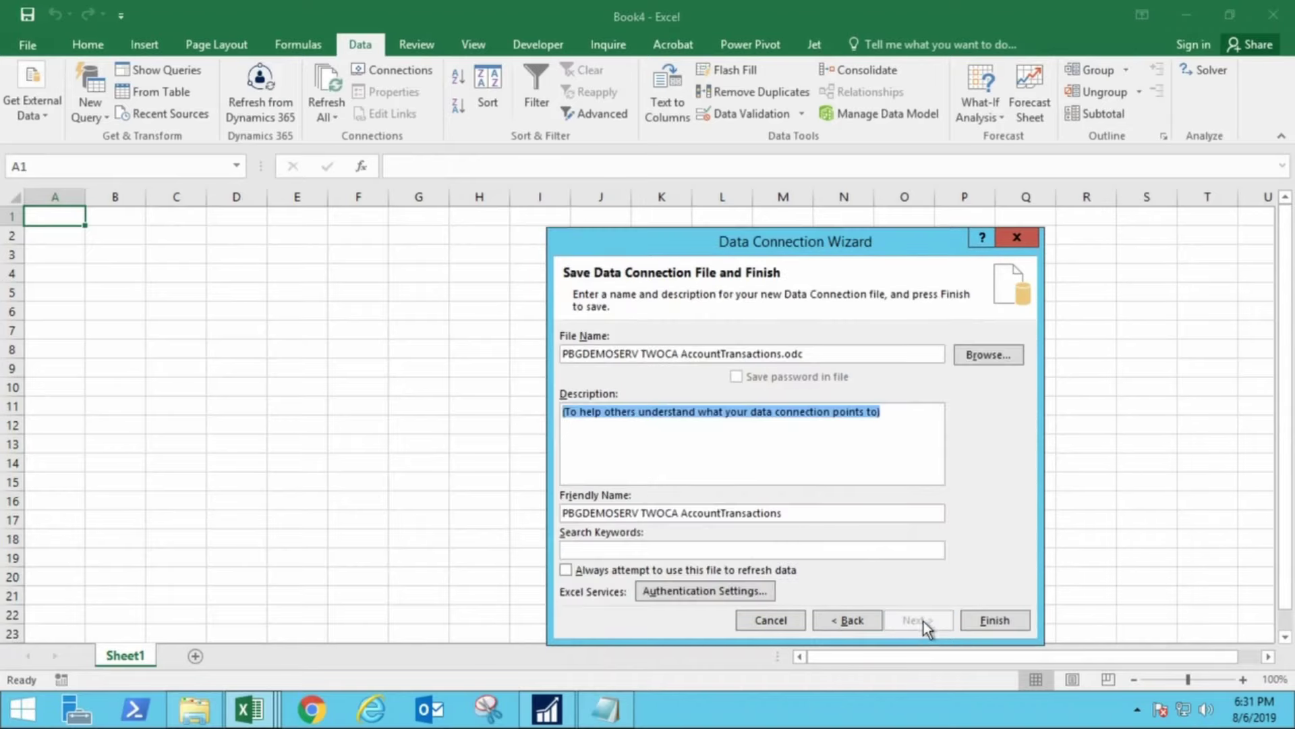
- Remove the server name so the connection file is TWOCA AccountTransactions.odc and its friendly name is TWOCA AccountTransactions
{"action": "left_click", "coordinate": [641, 353]}
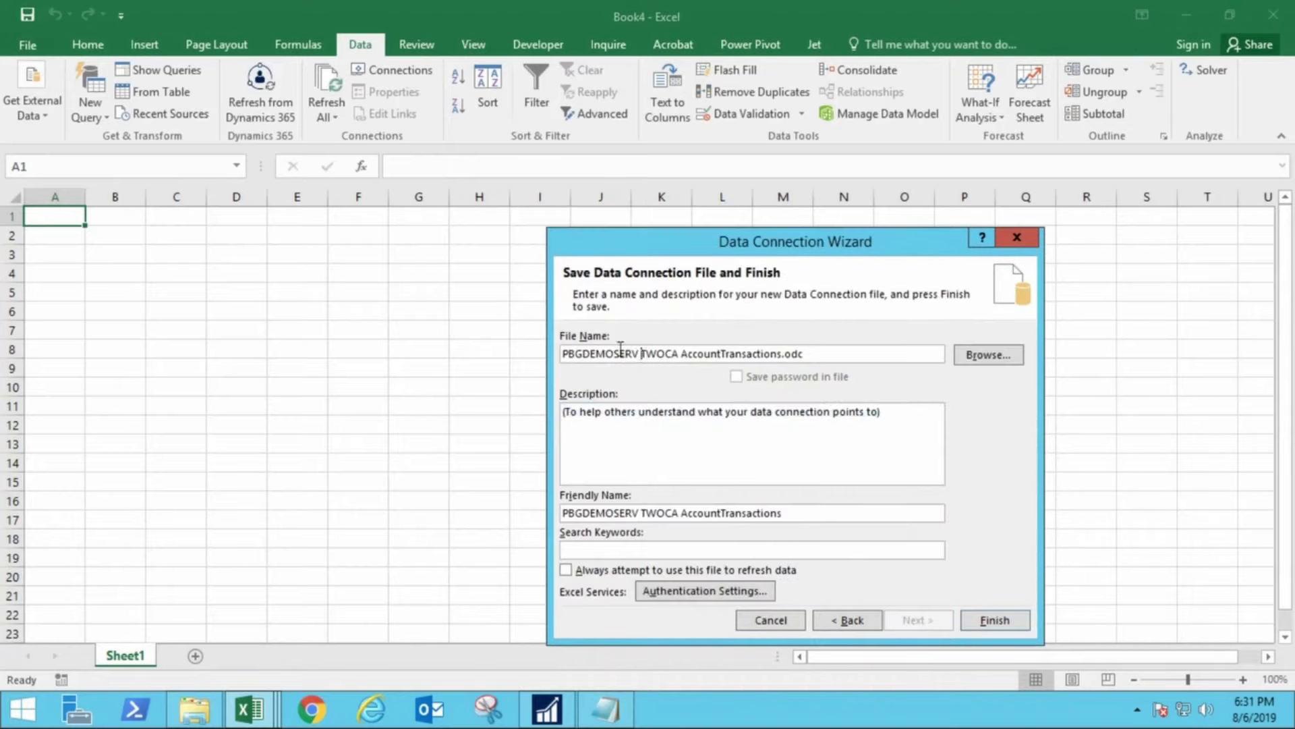
{"action": "double_click", "coordinate": [620, 353]}
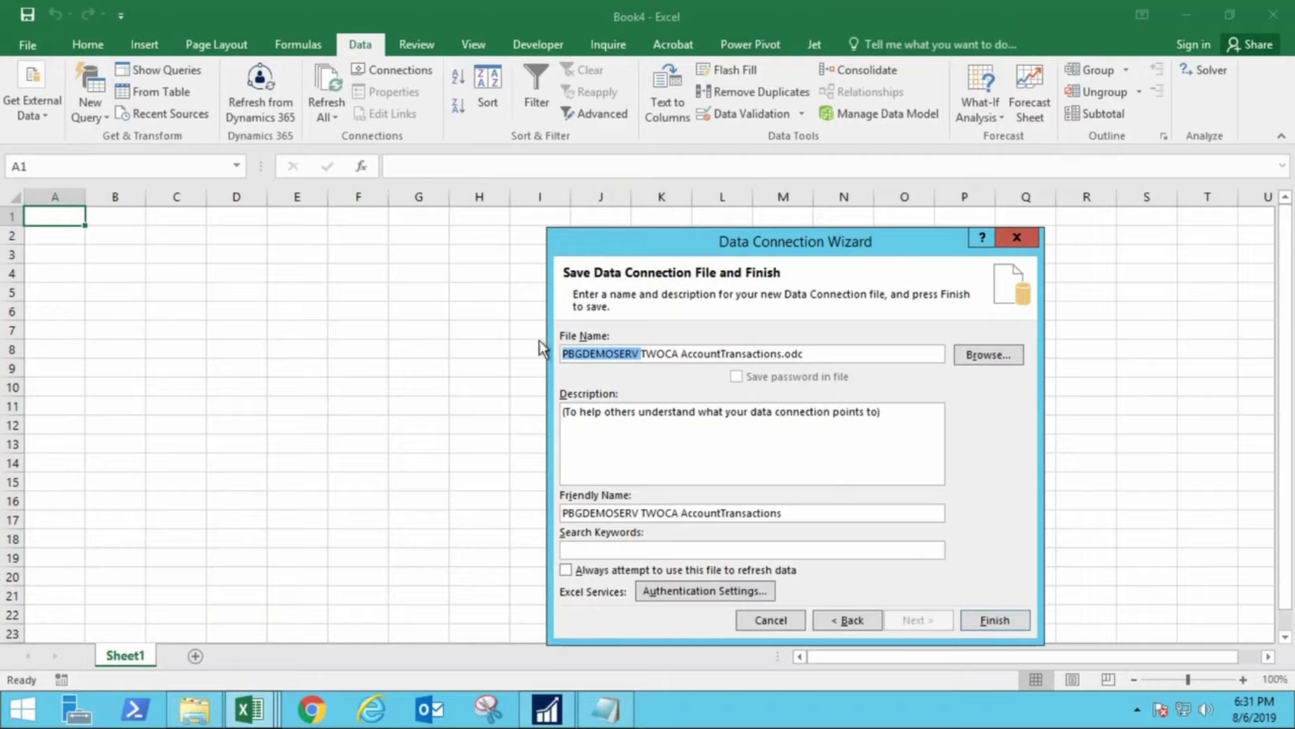
{"action": "key", "text": "Delete"}
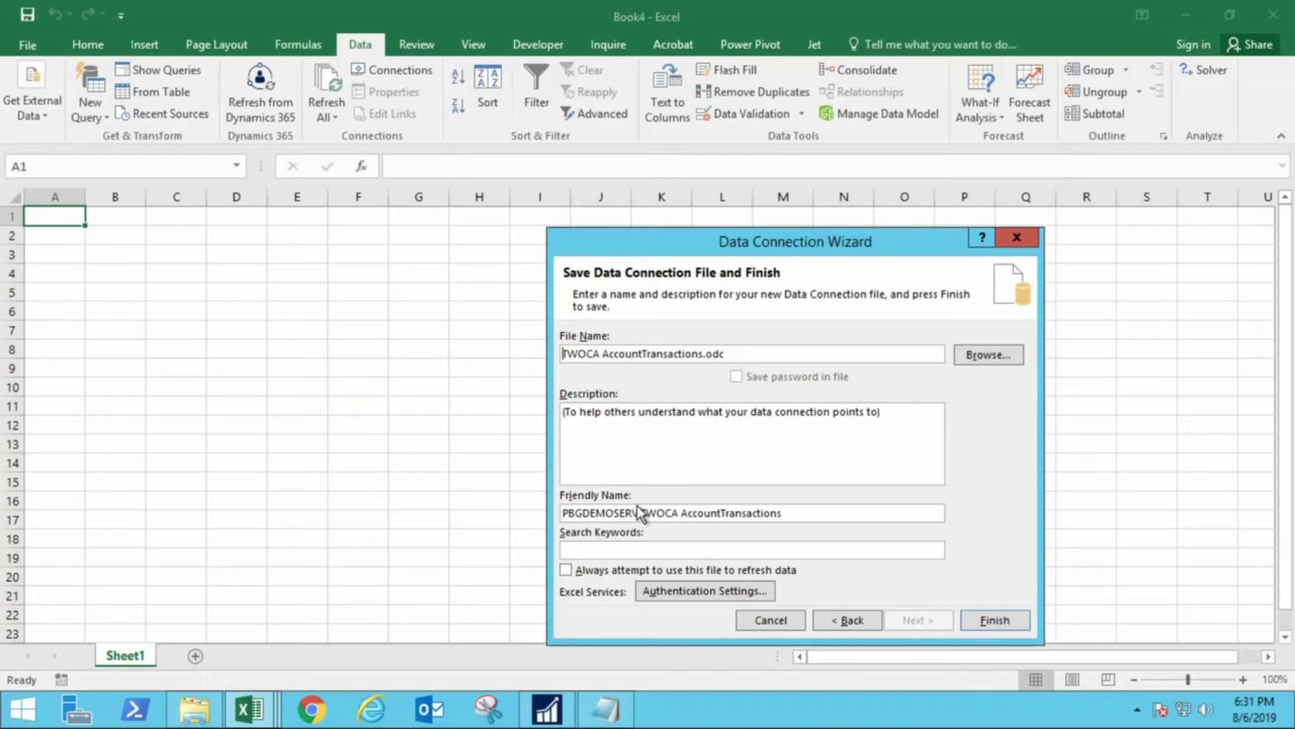
{"action": "left_click_drag", "start_coordinate": [641, 513], "coordinate": [548, 507]}
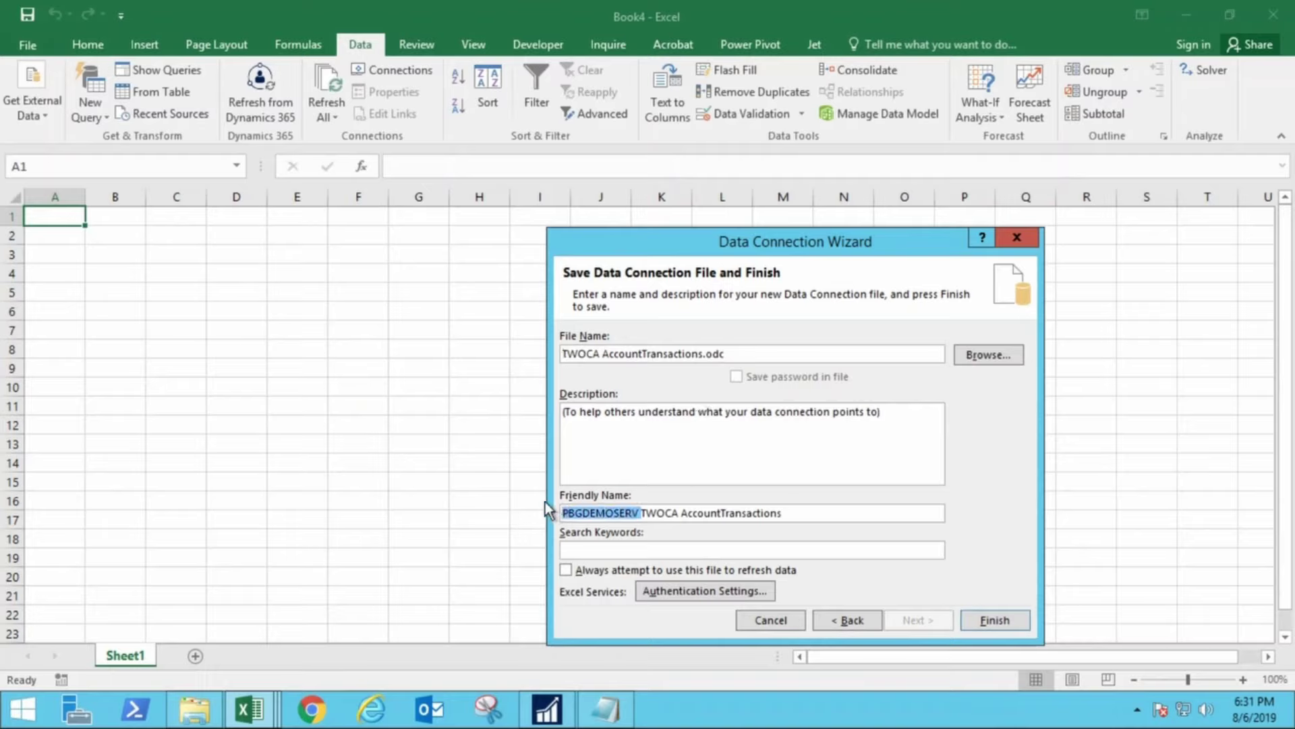
{"action": "key", "text": "Delete"}
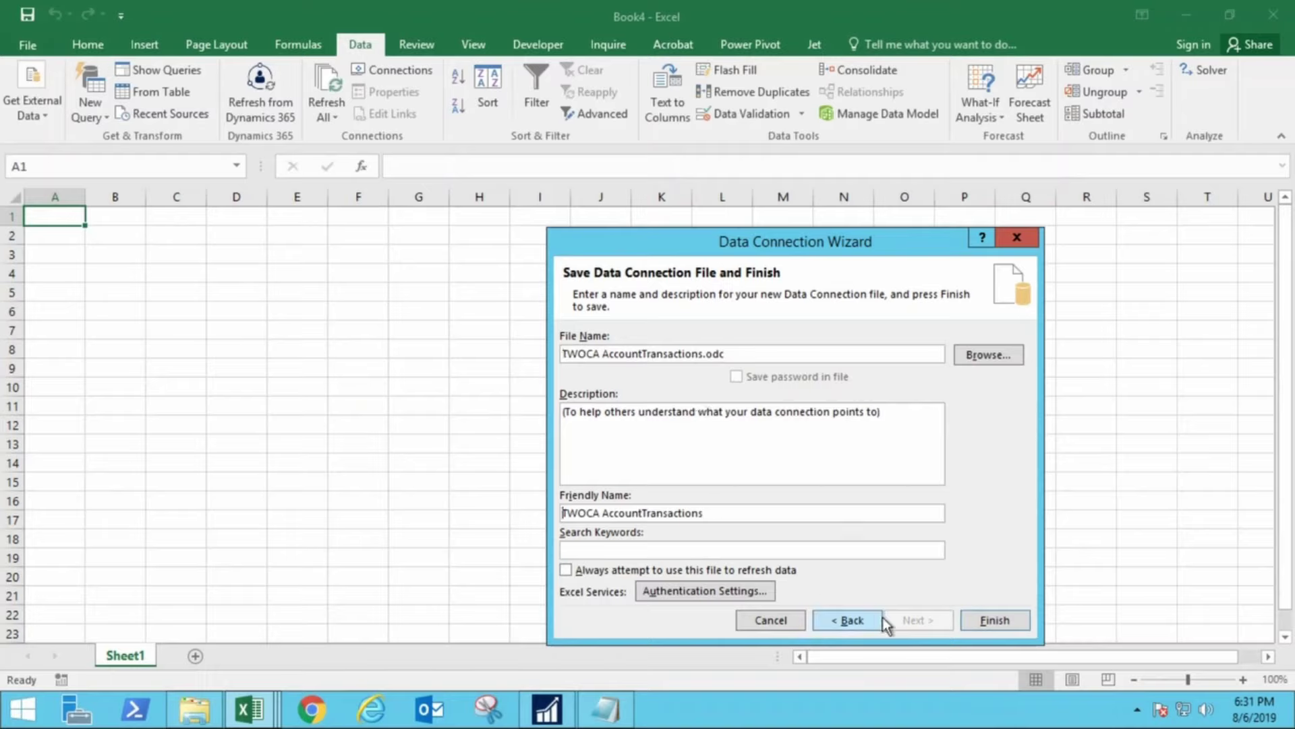
- Save the data connection over the existing file and import the data as a table at cell A1 of the existing worksheet
{"action": "left_click", "coordinate": [985, 620]}
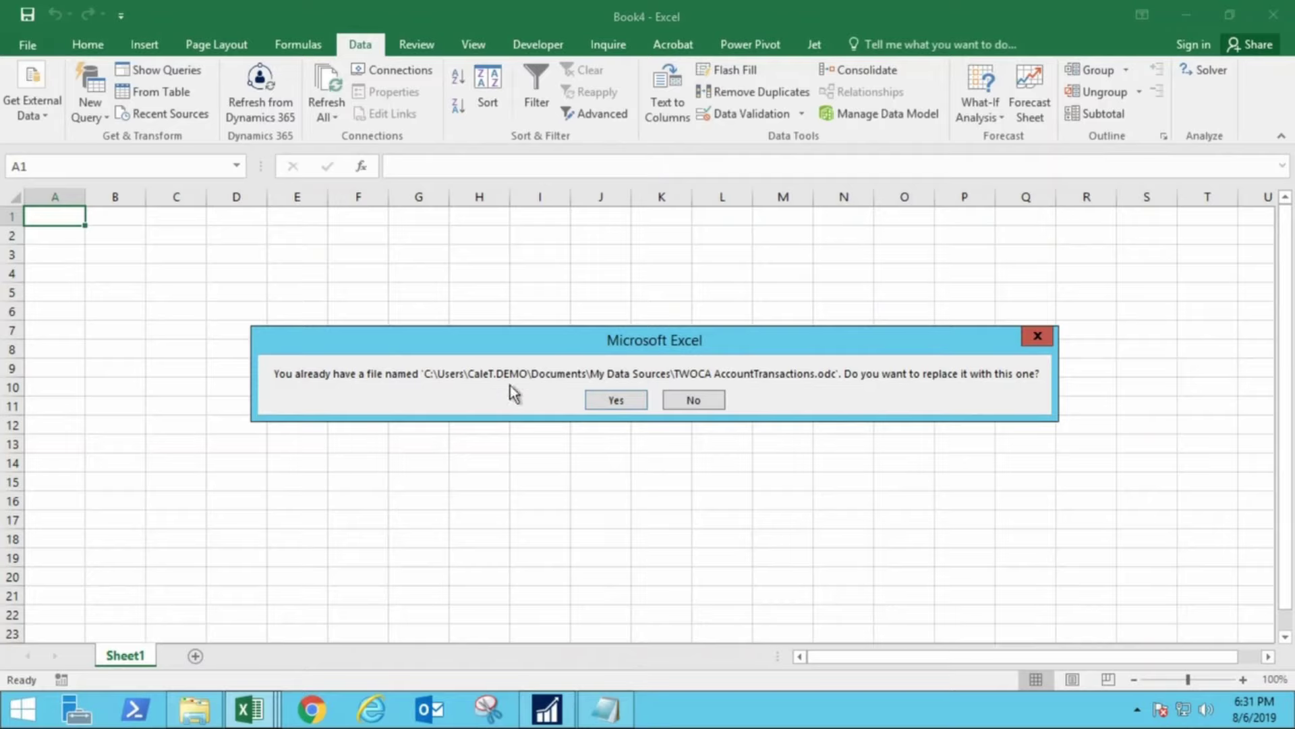
{"action": "left_click", "coordinate": [614, 400]}
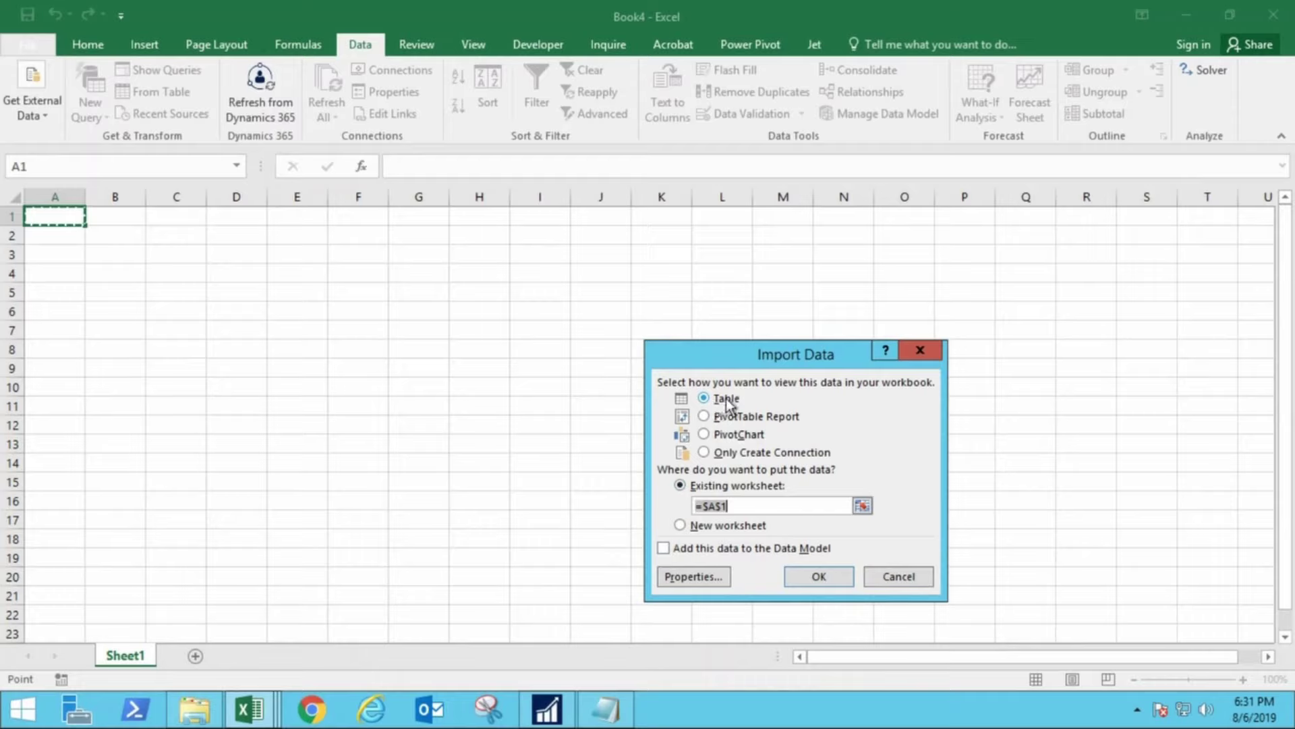
{"action": "left_click", "coordinate": [828, 574]}
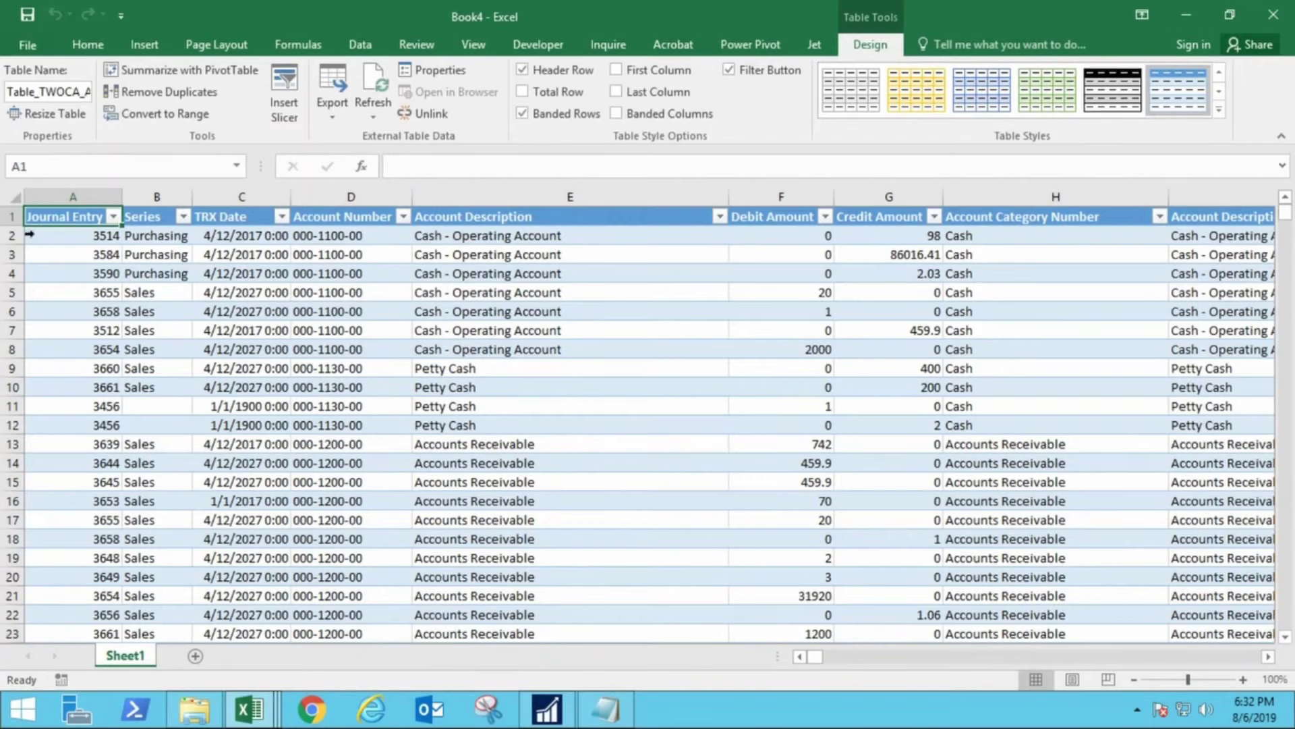
- Open the definition of the imported table's connection and set its command type to SQL
{"action": "left_click_drag", "start_coordinate": [58, 196], "coordinate": [932, 203]}
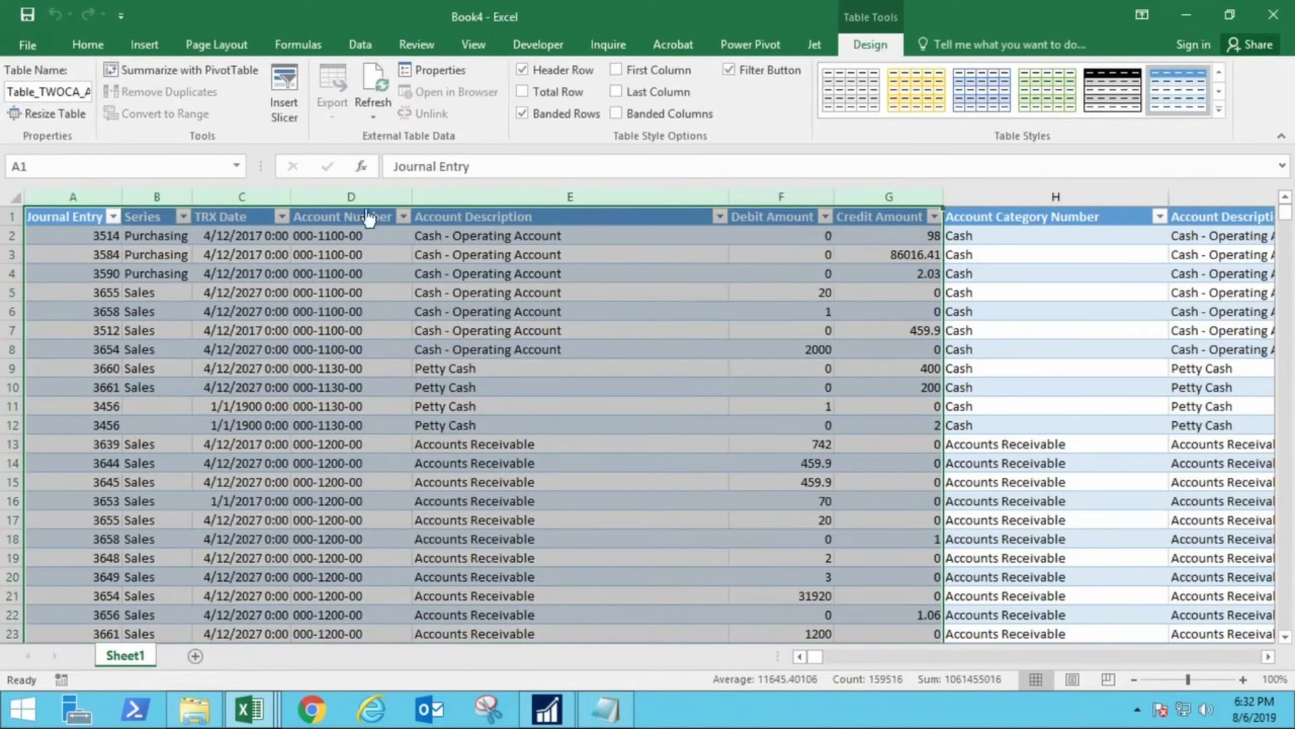
{"action": "left_click", "coordinate": [68, 219]}
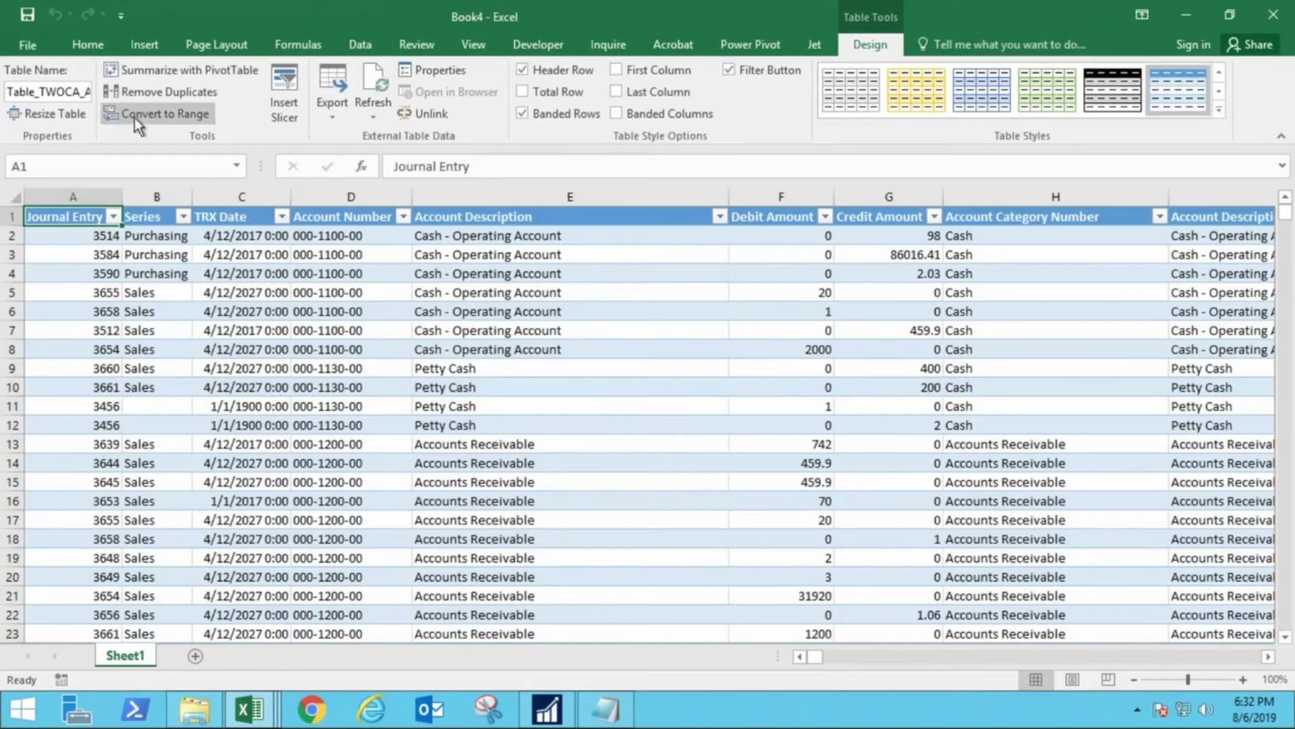
{"action": "left_click", "coordinate": [360, 44]}
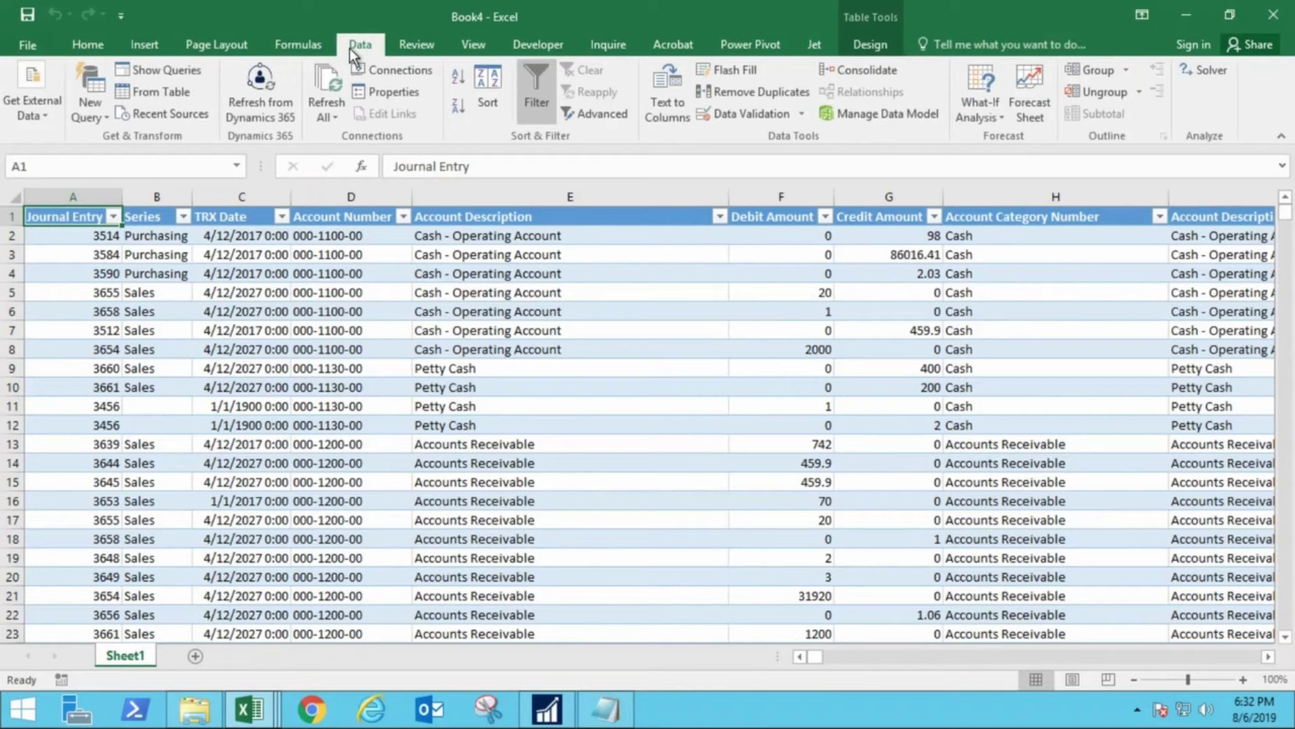
{"action": "left_click", "coordinate": [384, 89]}
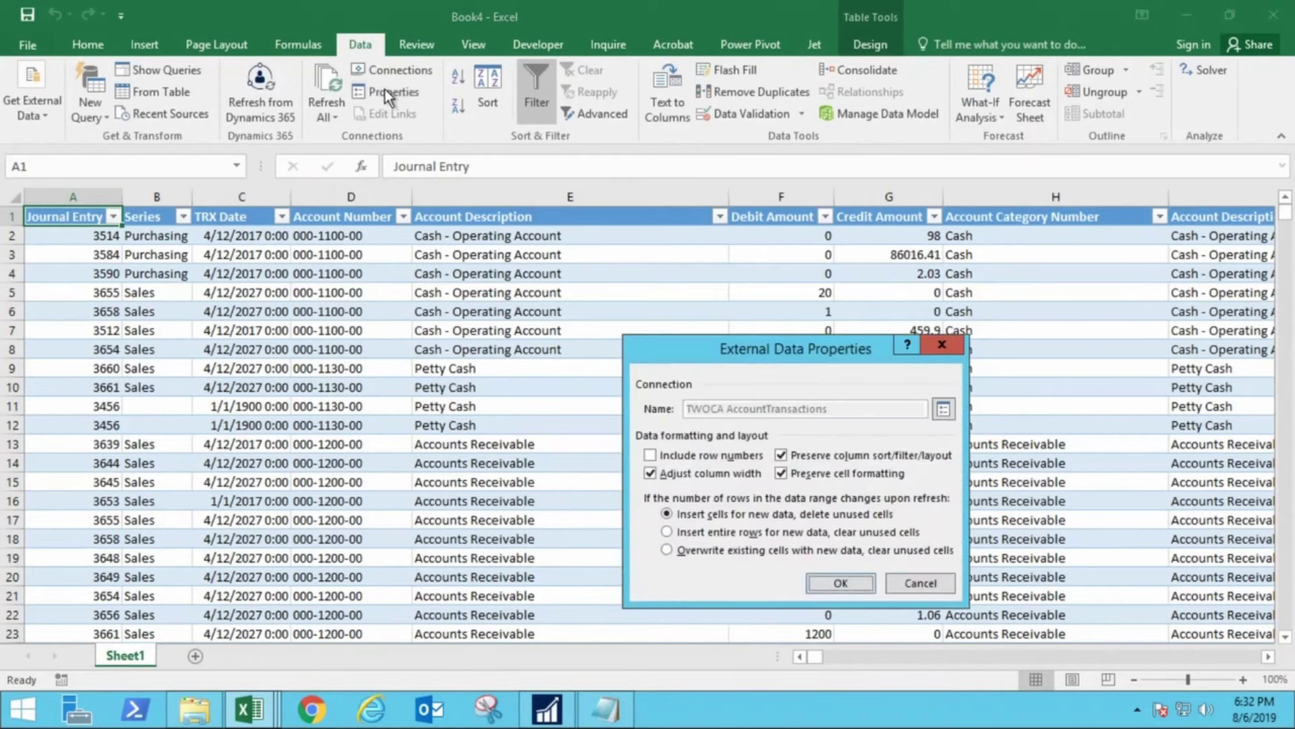
{"action": "left_click", "coordinate": [943, 409]}
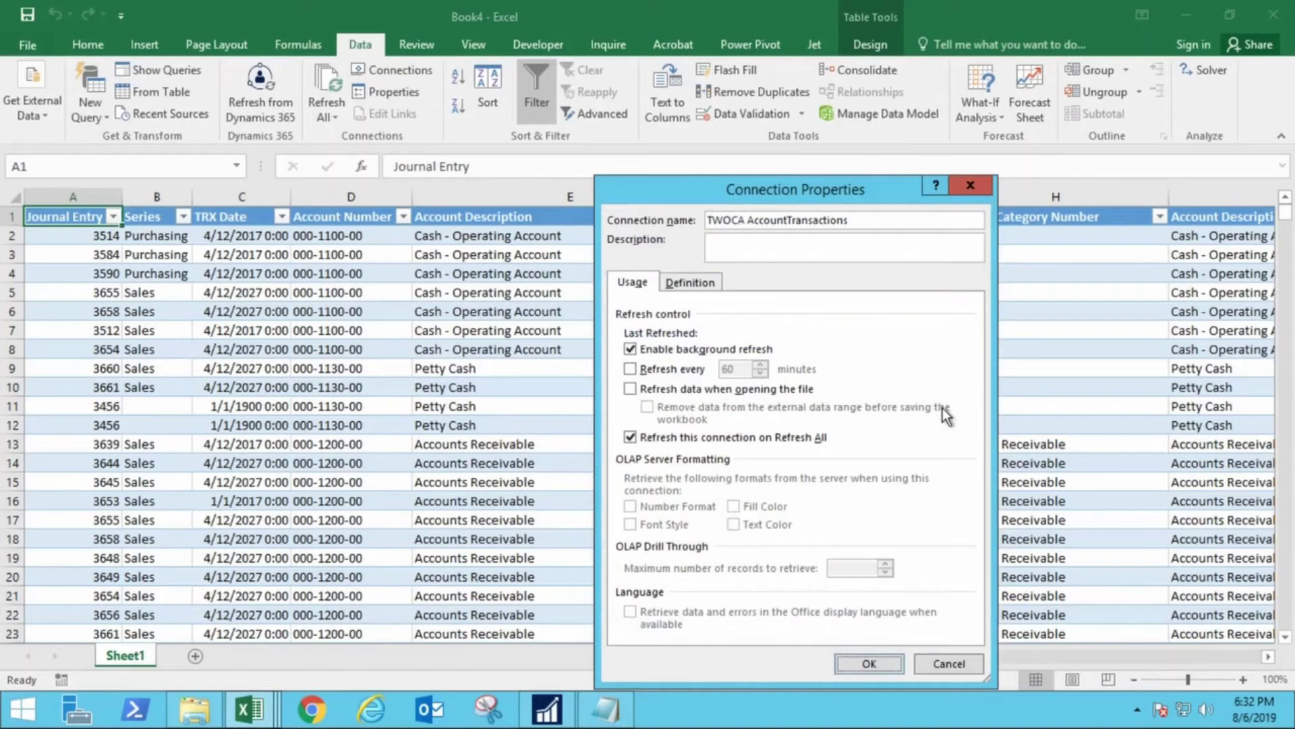
{"action": "left_click", "coordinate": [695, 284]}
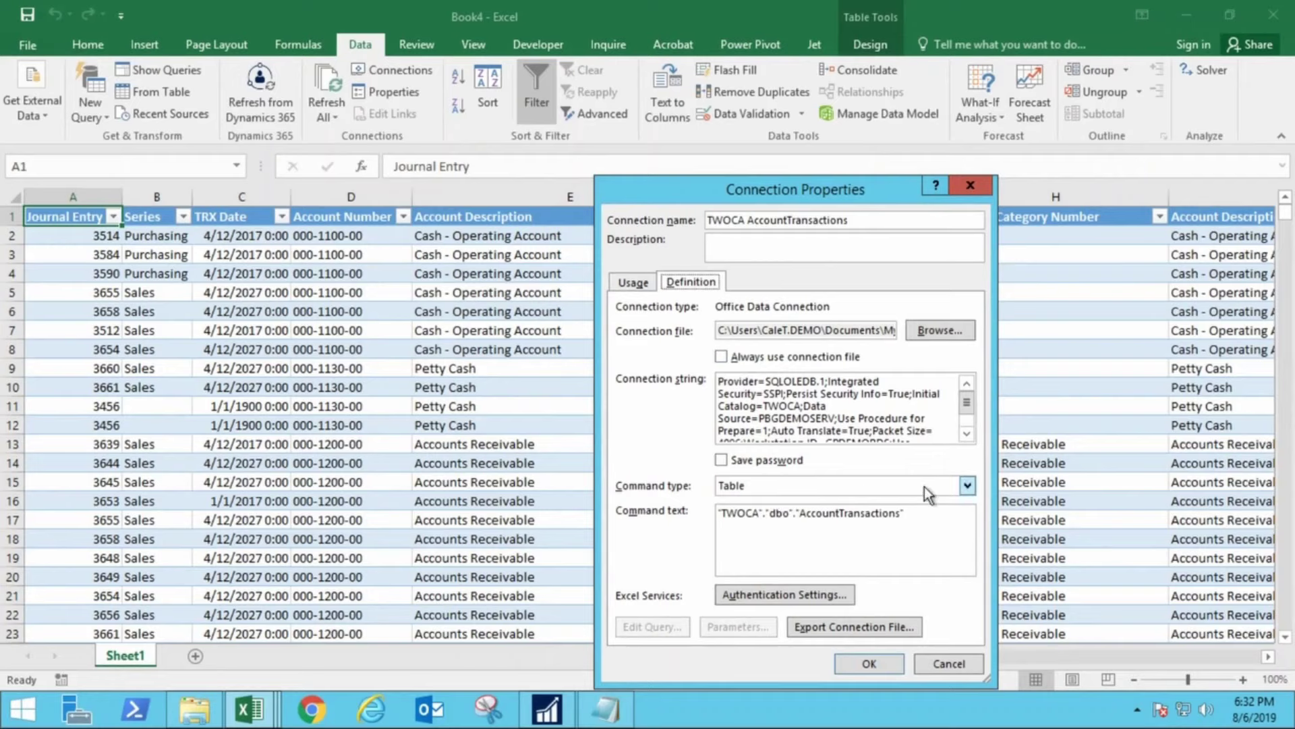
{"action": "left_click", "coordinate": [968, 486]}
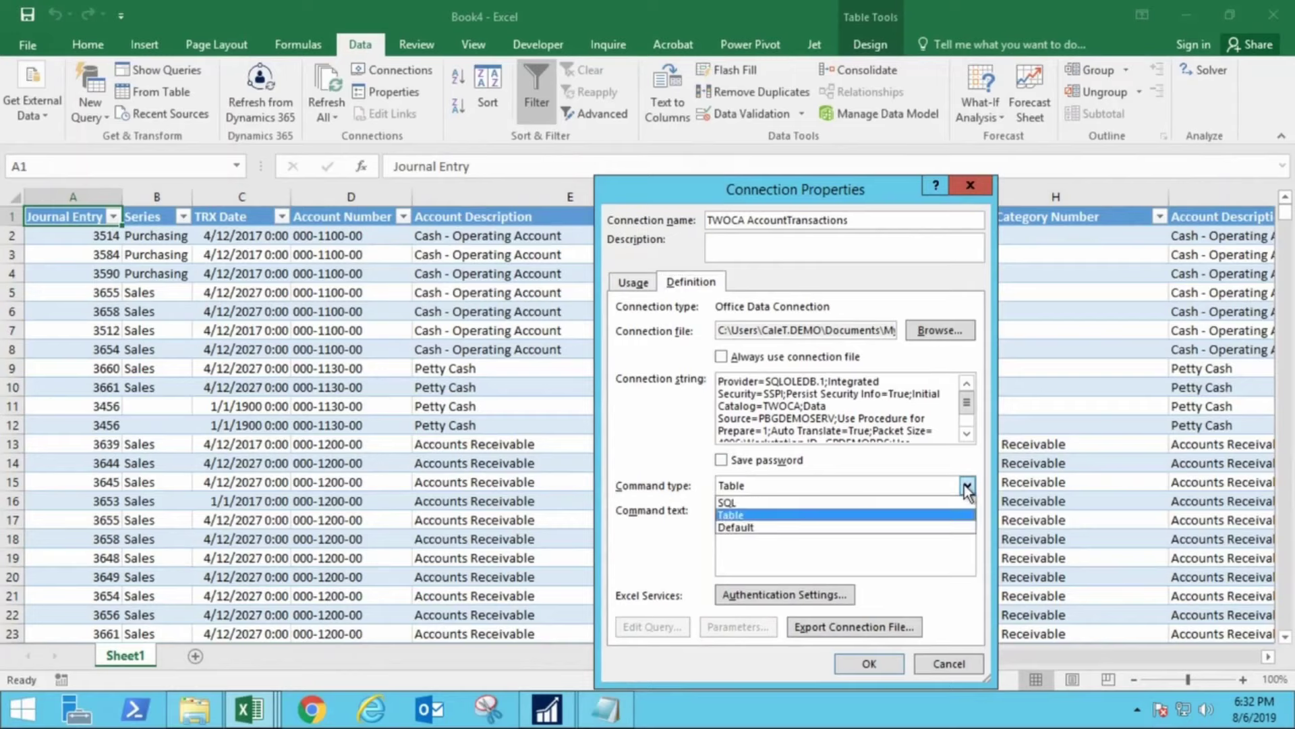
{"action": "left_click", "coordinate": [751, 501]}
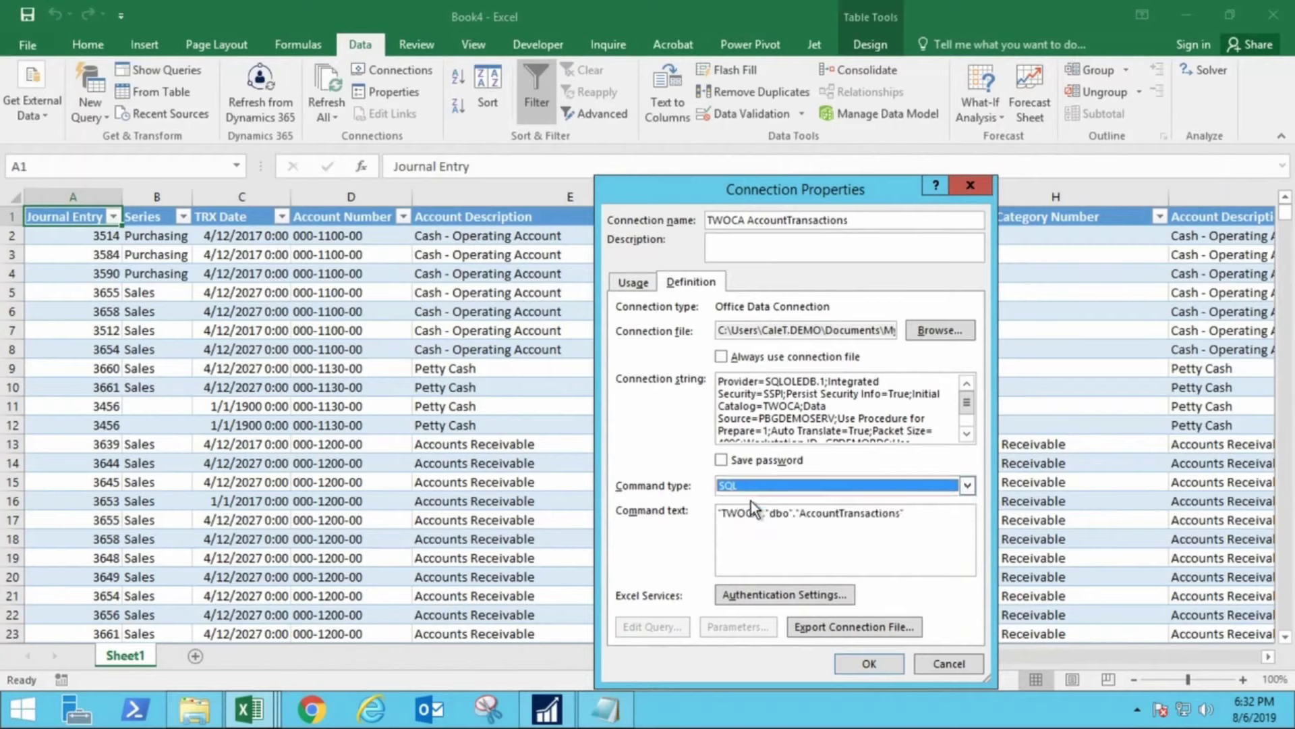
- Strip the quotation marks and the TWOCA and dbo qualifiers from the command text, keeping only AccountTransactions
{"action": "left_click", "coordinate": [928, 519]}
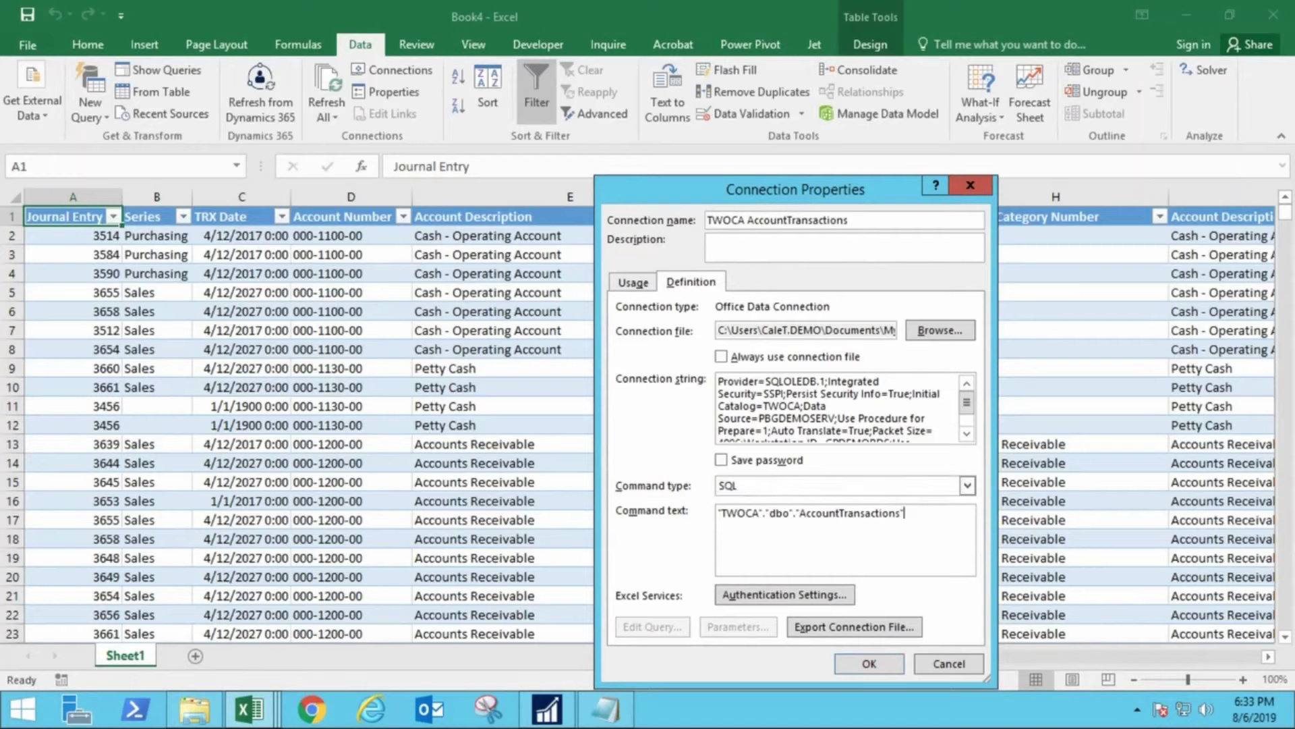
{"action": "key", "text": "BackSpace"}
{"action": "left_click", "coordinate": [800, 513]}
{"action": "key", "text": "BackSpace"}
{"action": "key", "text": "BackSpace"}
{"action": "key", "text": "BackSpace"}
{"action": "key", "text": "BackSpace"}
{"action": "key", "text": "BackSpace"}
{"action": "key", "text": "BackSpace"}
{"action": "key", "text": "BackSpace"}
{"action": "key", "text": "BackSpace"}
{"action": "key", "text": "BackSpace"}
{"action": "key", "text": "BackSpace"}
{"action": "key", "text": "BackSpace"}
{"action": "key", "text": "BackSpace"}
{"action": "key", "text": "BackSpace"}
{"action": "key", "text": "BackSpace"}
{"action": "key", "text": "BackSpace"}
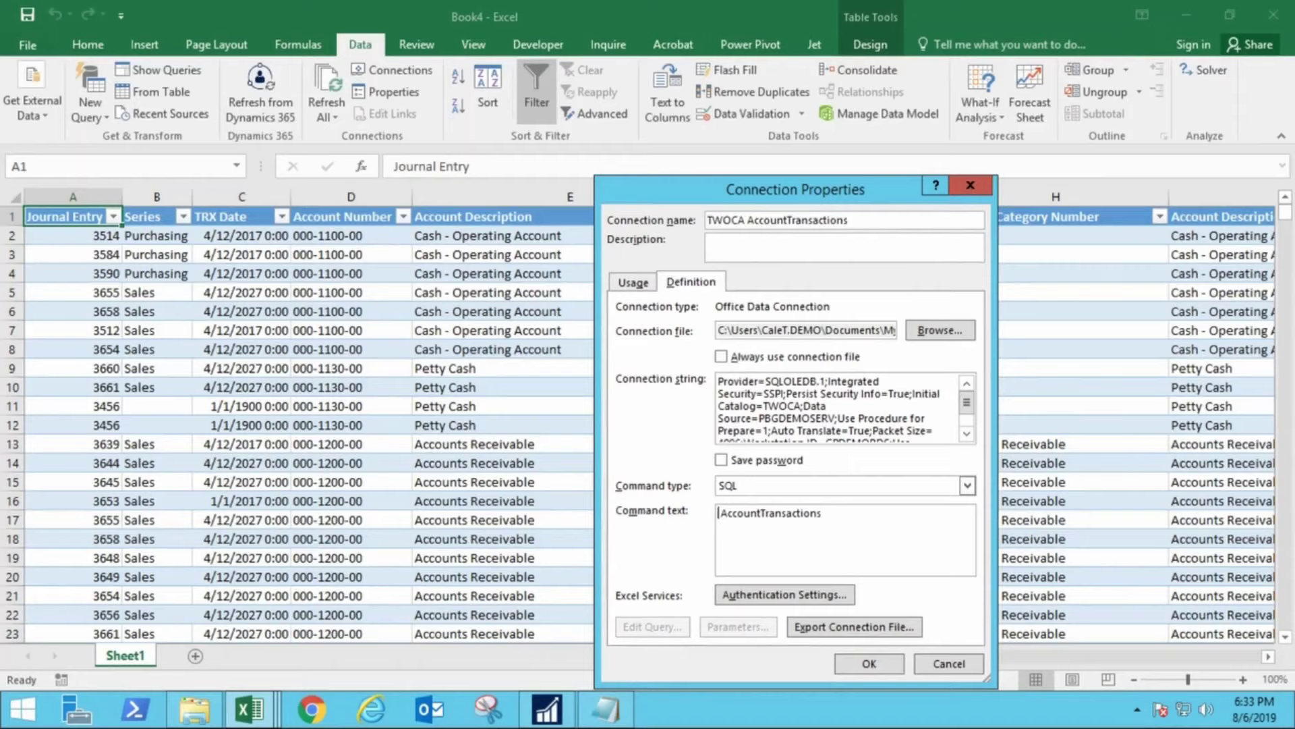
- Put SELECT [Journal Entry], [TRX Date], [Account Number], [Debit Amount], [Credit Amount] FROM before the table name in the command text
{"action": "type", "text": "SELECT "}
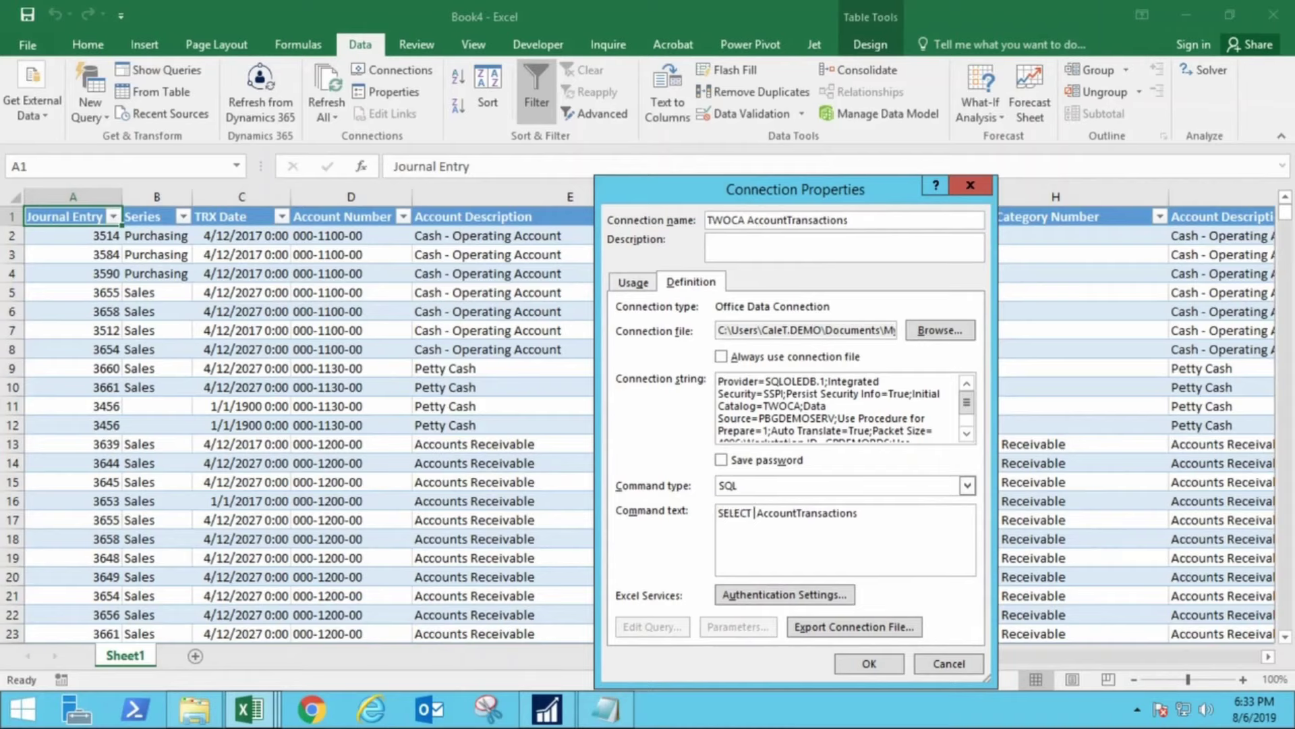
{"action": "type", "text": "[Jour"}
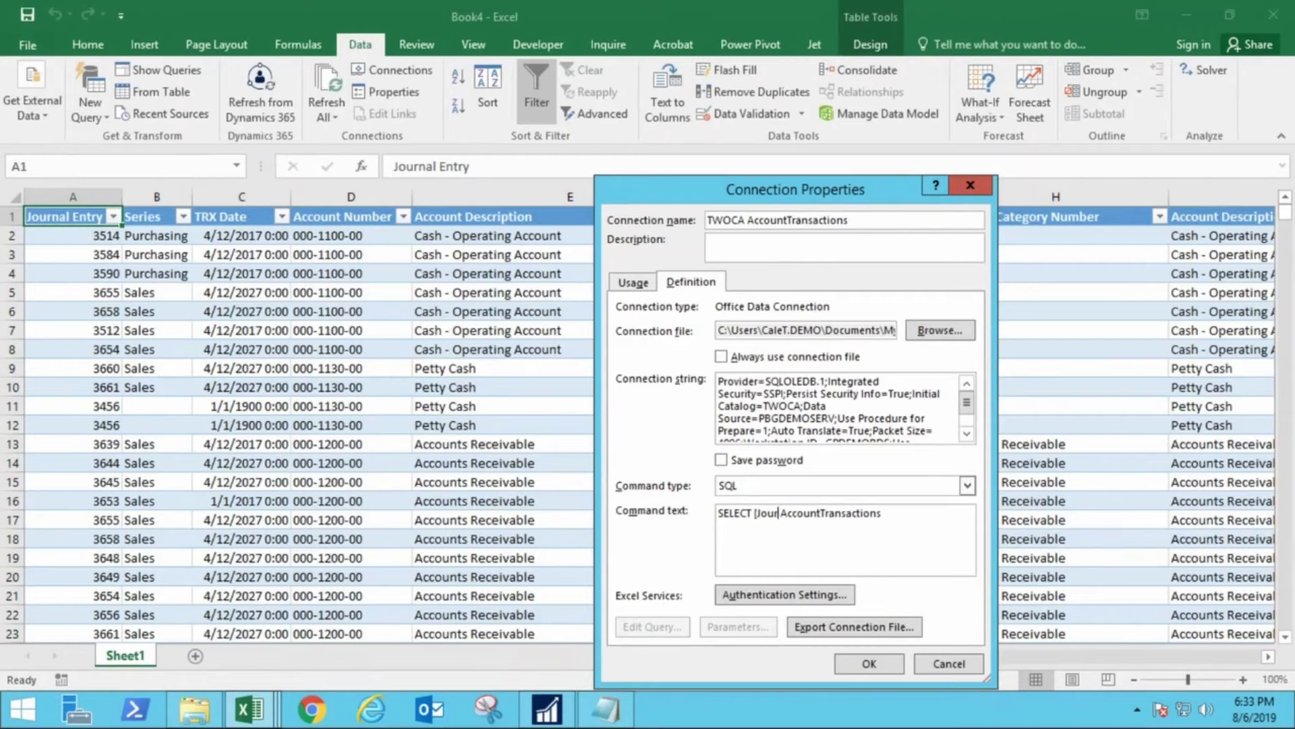
{"action": "type", "text": "nal Entry"}
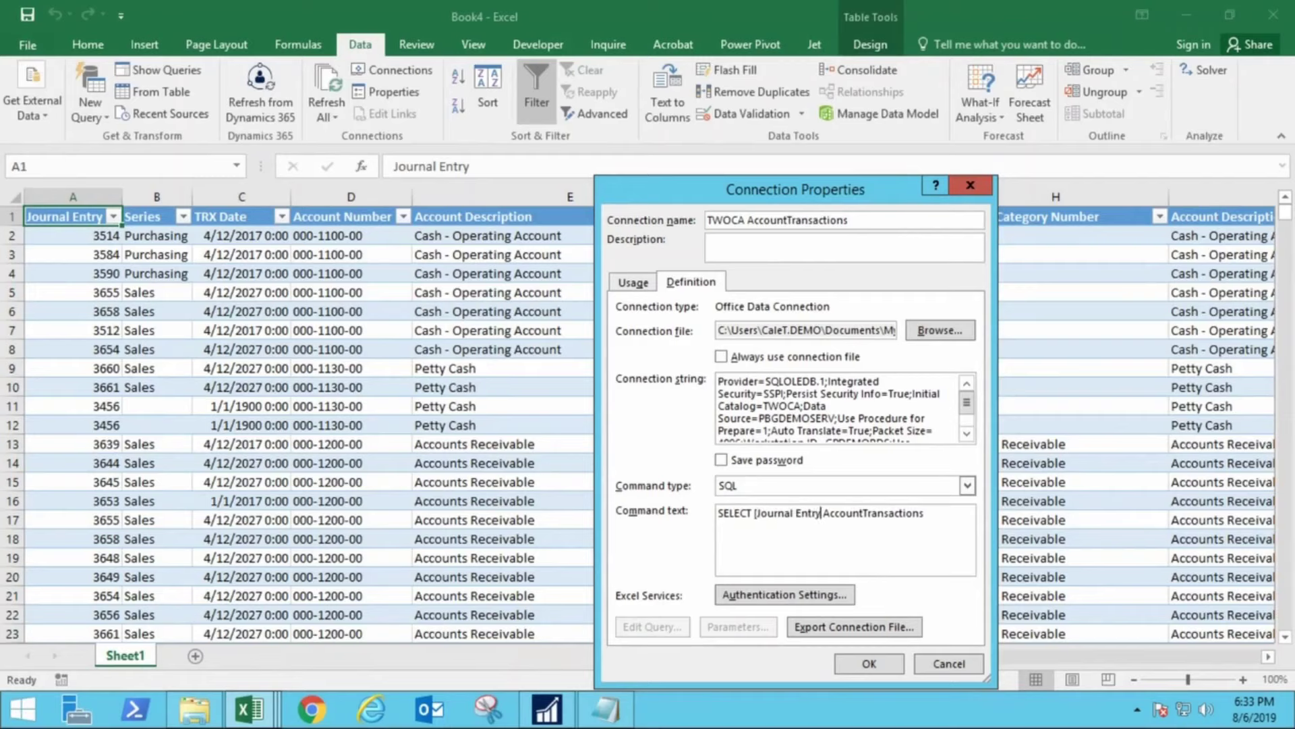
{"action": "type", "text": "], [TR"}
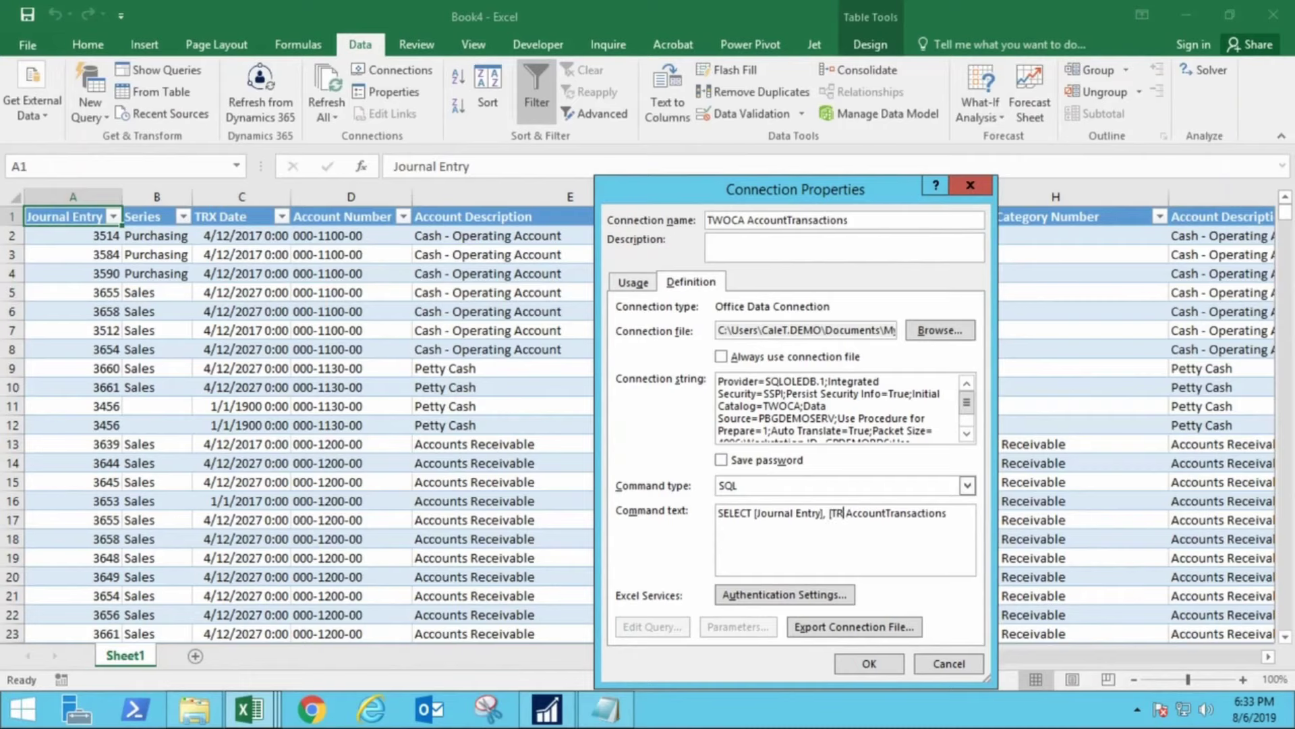
{"action": "type", "text": "X Date], "}
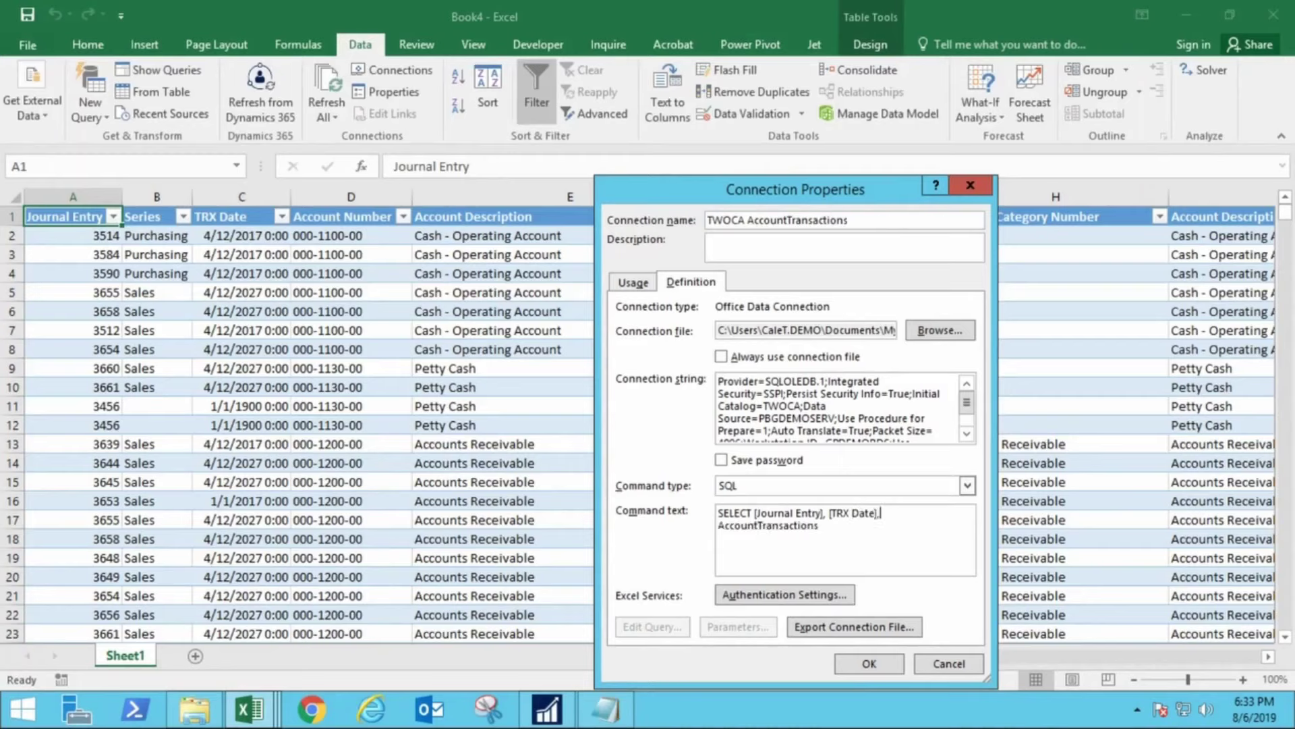
{"action": "type", "text": "[Account Number], [Deb"}
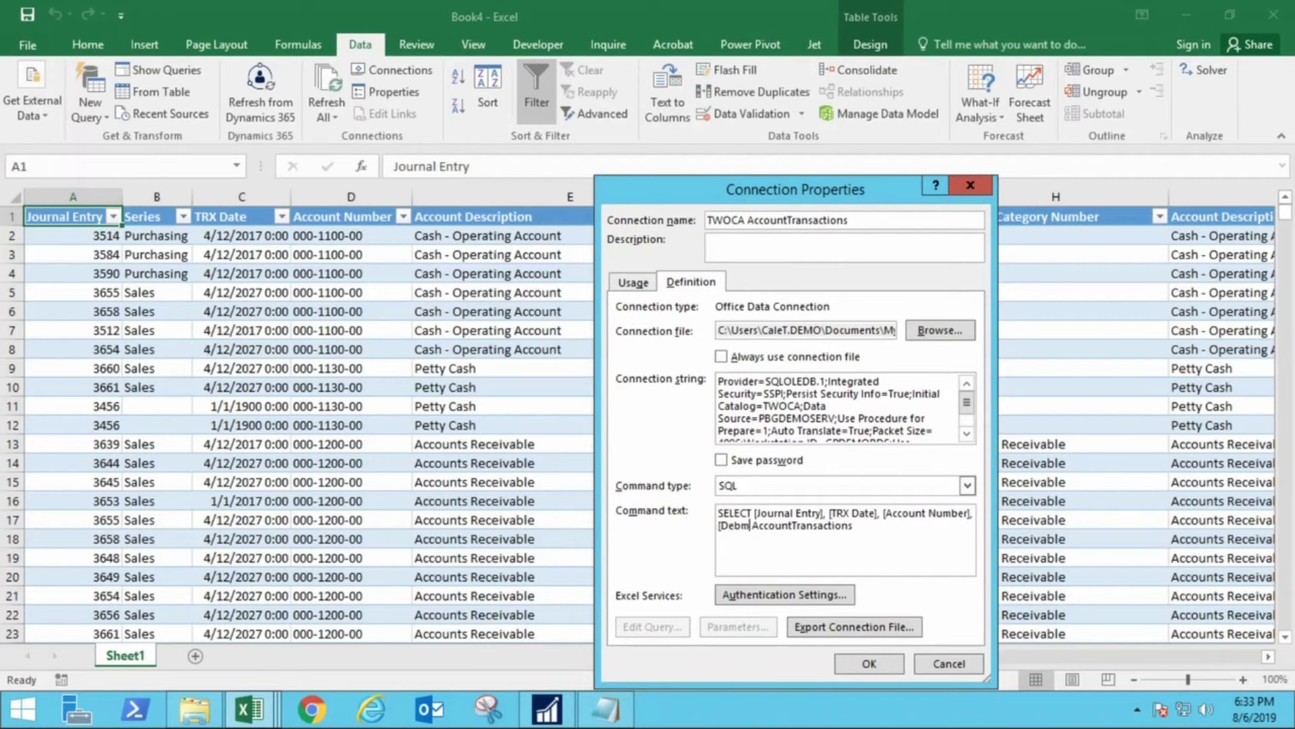
{"action": "type", "text": "it Amount],"}
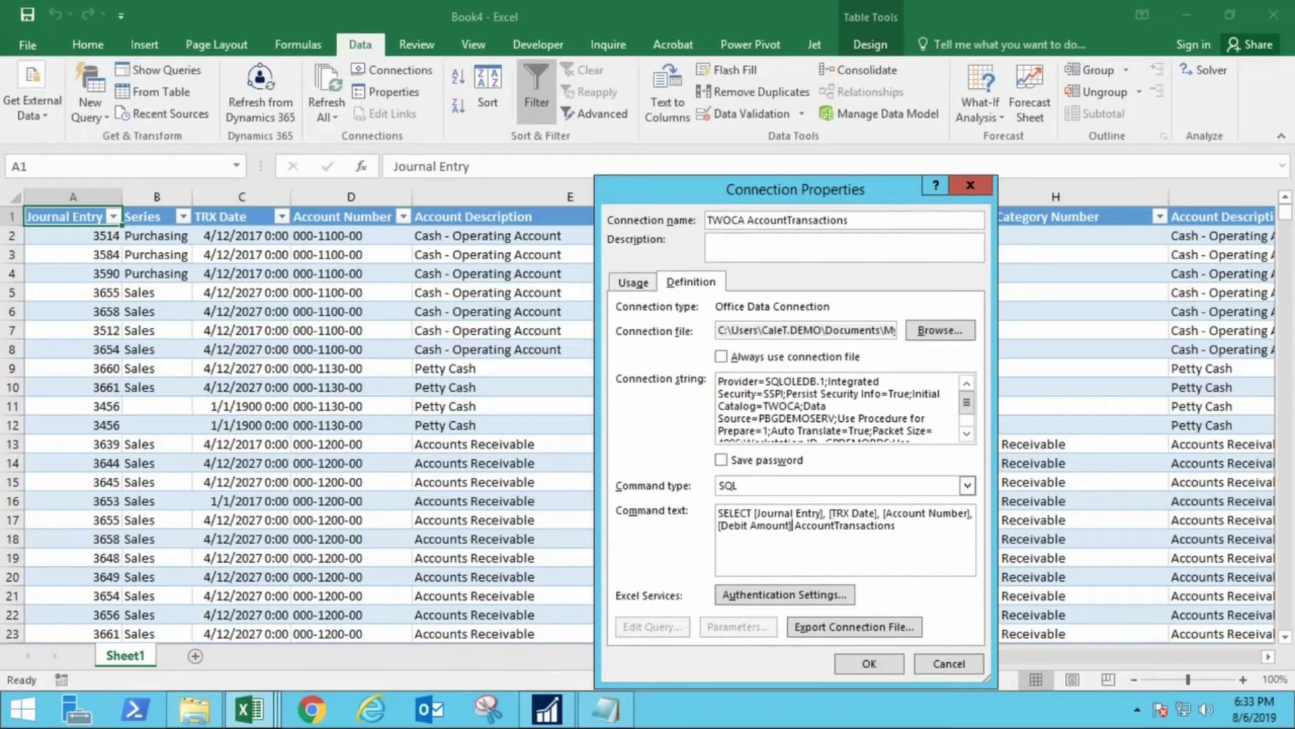
{"action": "type", "text": " [Credi"}
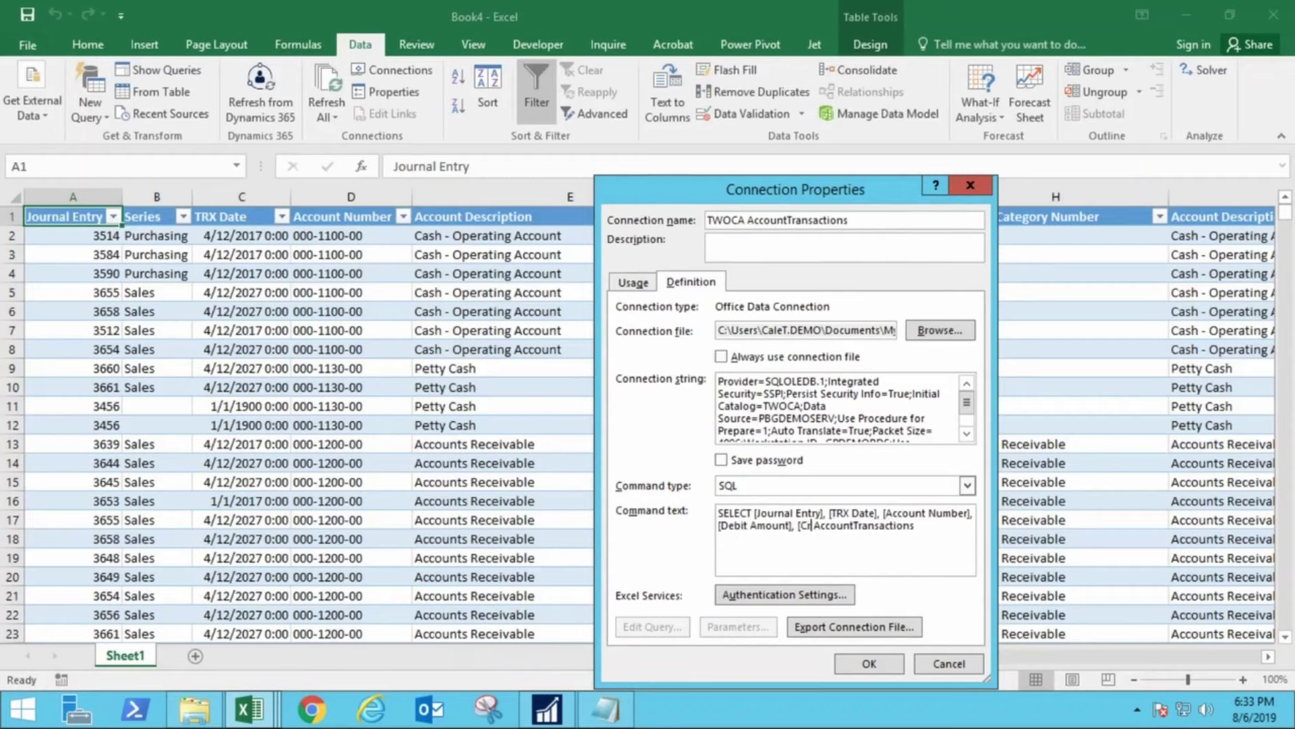
{"action": "type", "text": "t Amount]"}
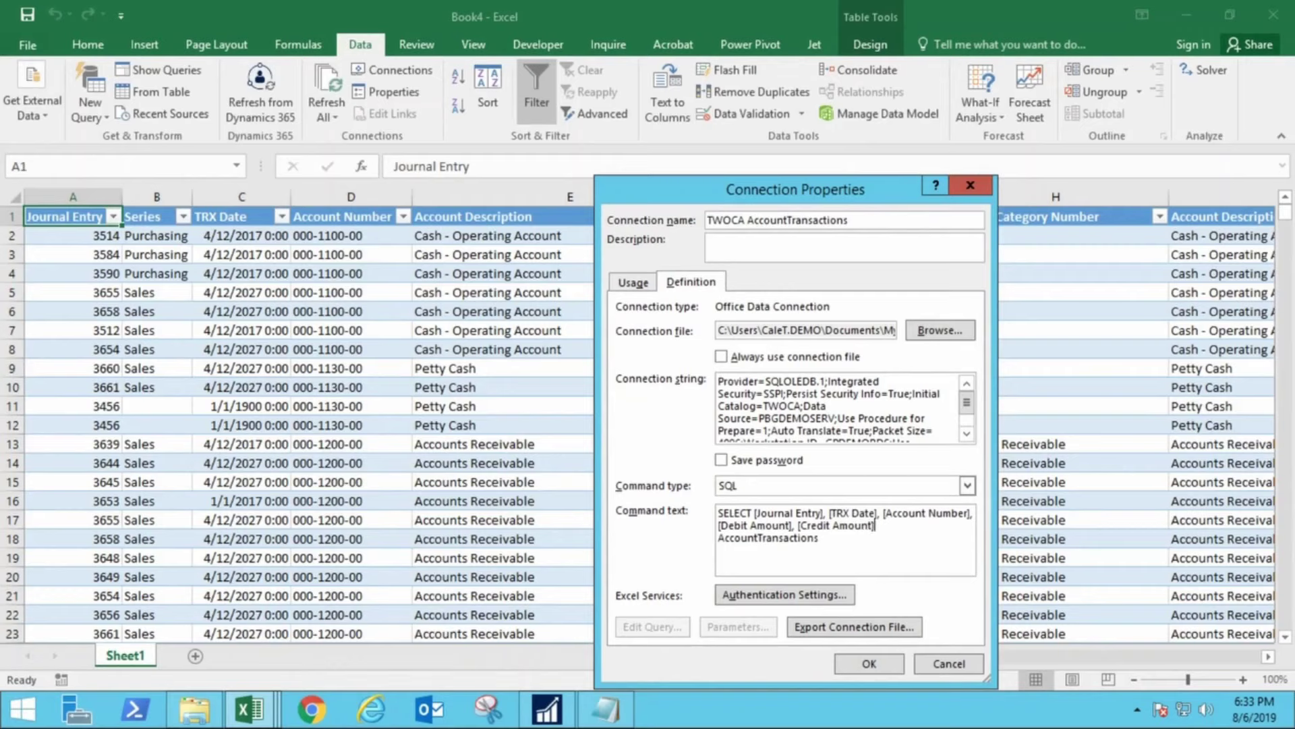
{"action": "type", "text": " FROM"}
{"action": "key", "text": "Down"}
- Apply the SQL query to the workbook's connection, accepting removal of the link to the external connection file
{"action": "left_click", "coordinate": [886, 659]}
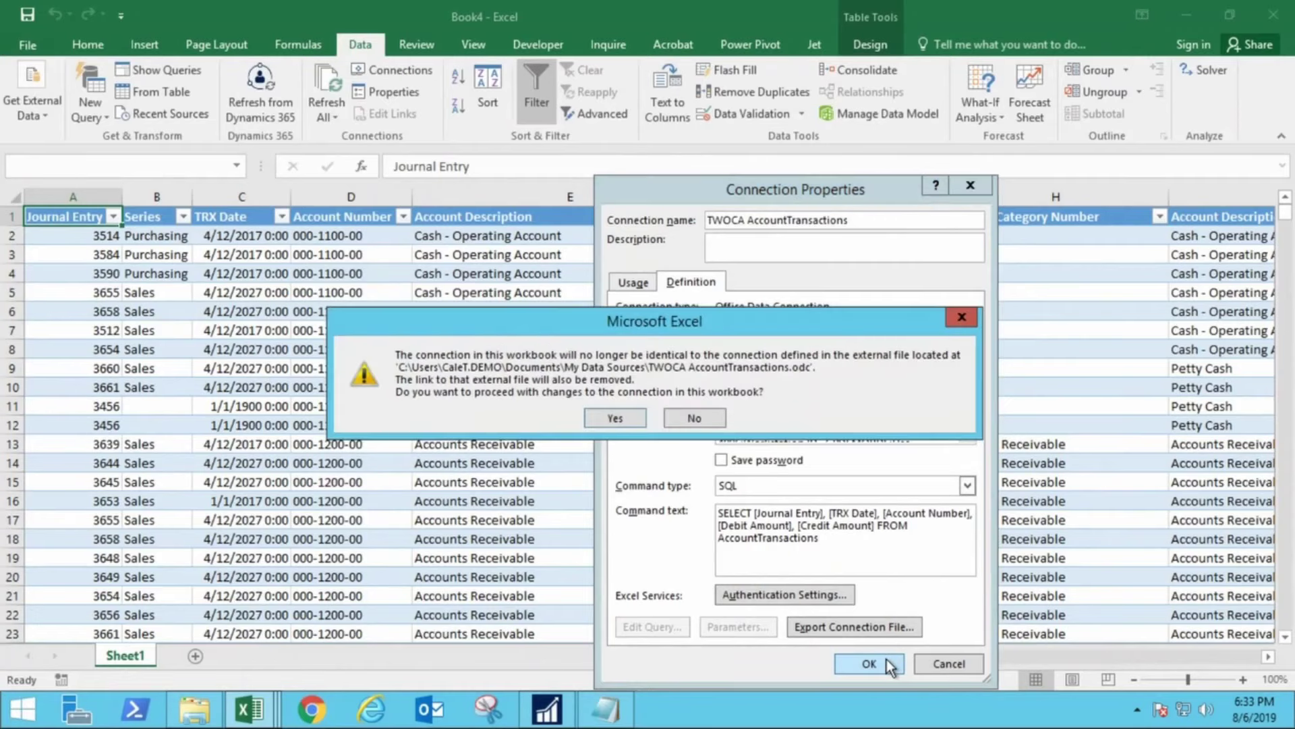
{"action": "left_click", "coordinate": [617, 419]}
{"action": "left_click", "coordinate": [842, 583]}
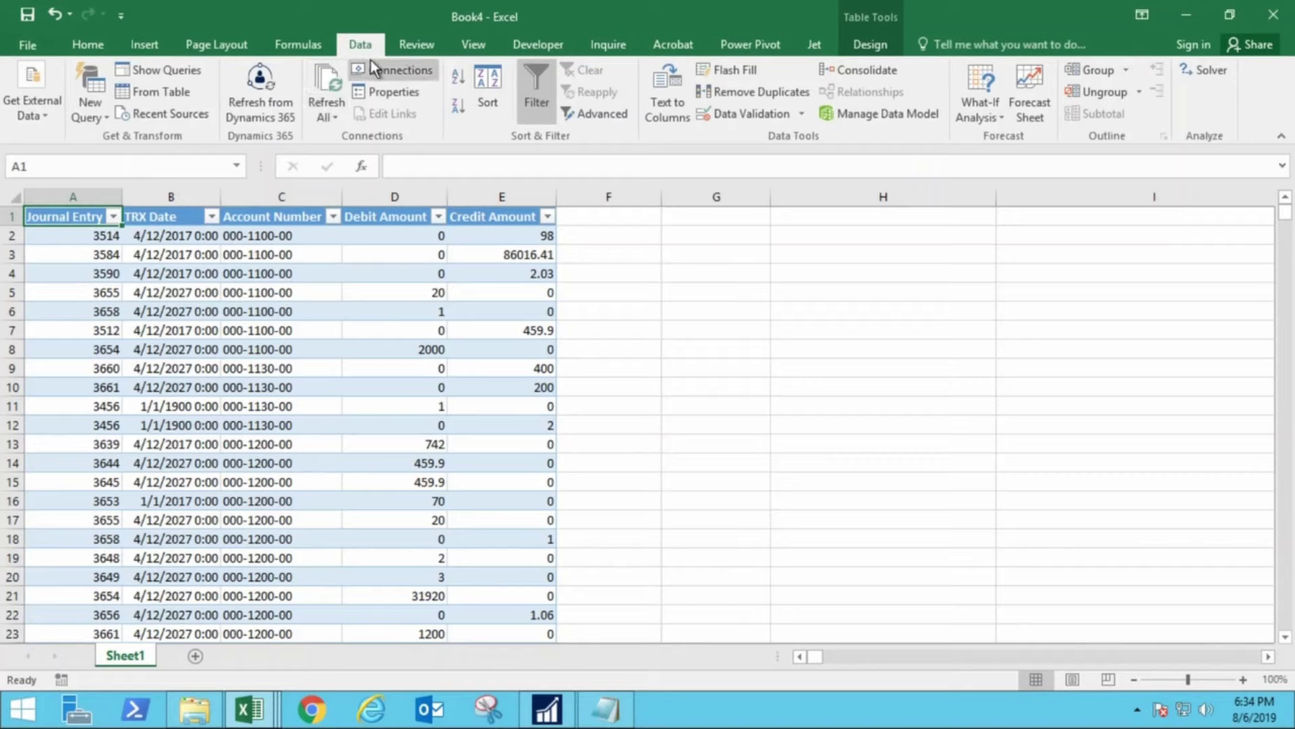
- Append a WHERE clause to the table connection's SQL command text, matching [Account Number] to a single ledger account number, and apply the query
{"action": "left_click", "coordinate": [403, 92]}
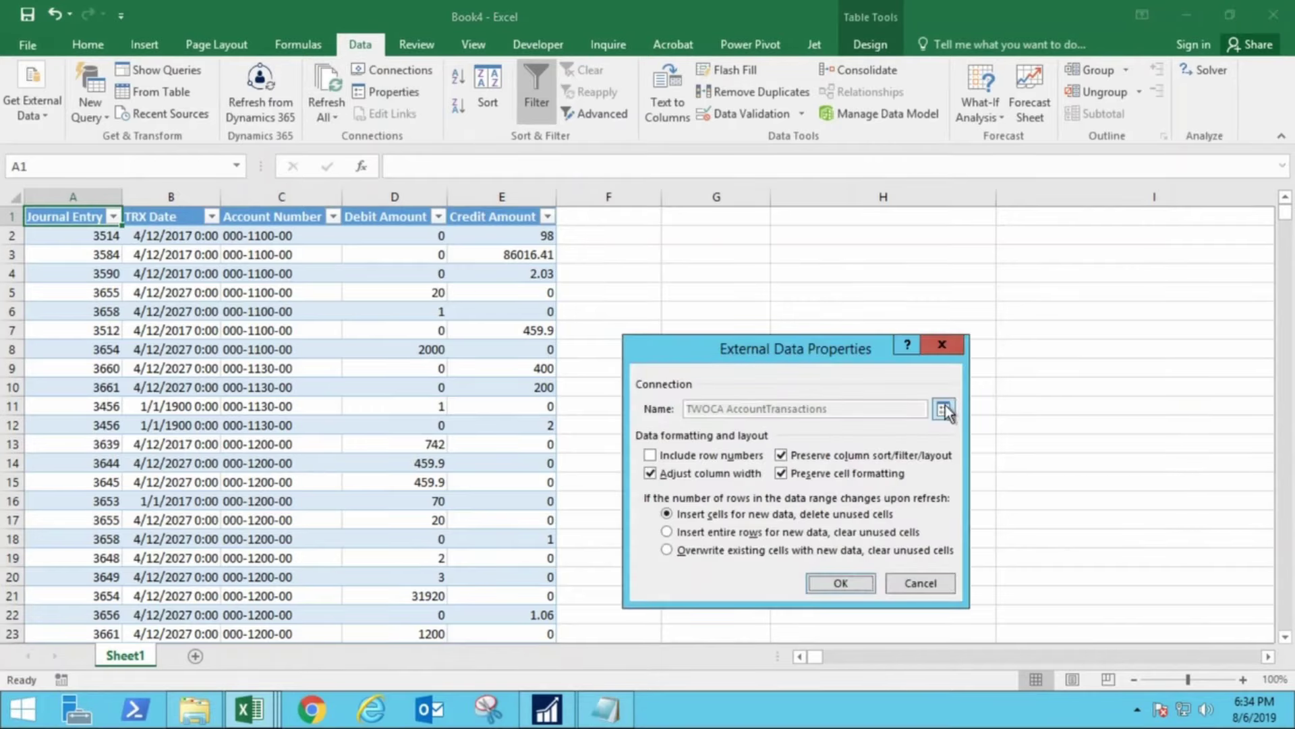
{"action": "left_click", "coordinate": [944, 409]}
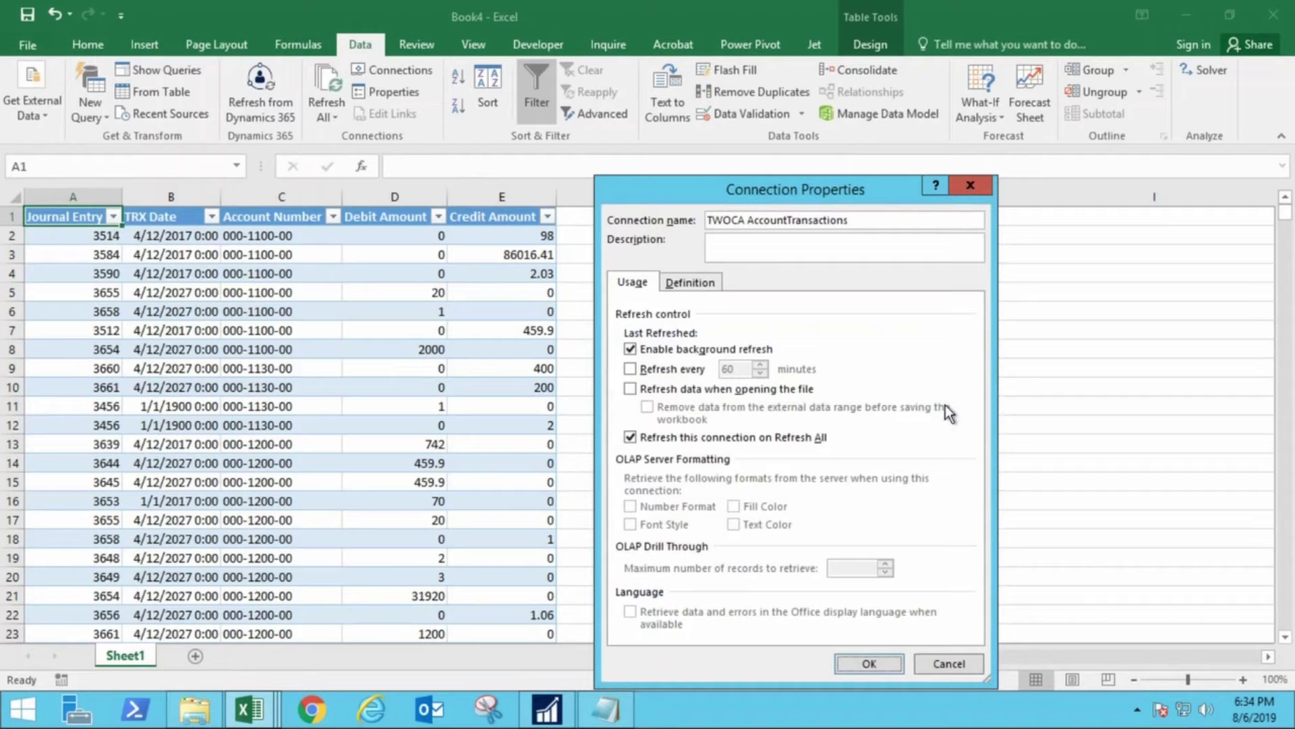
{"action": "left_click", "coordinate": [690, 281]}
{"action": "left_click", "coordinate": [876, 551]}
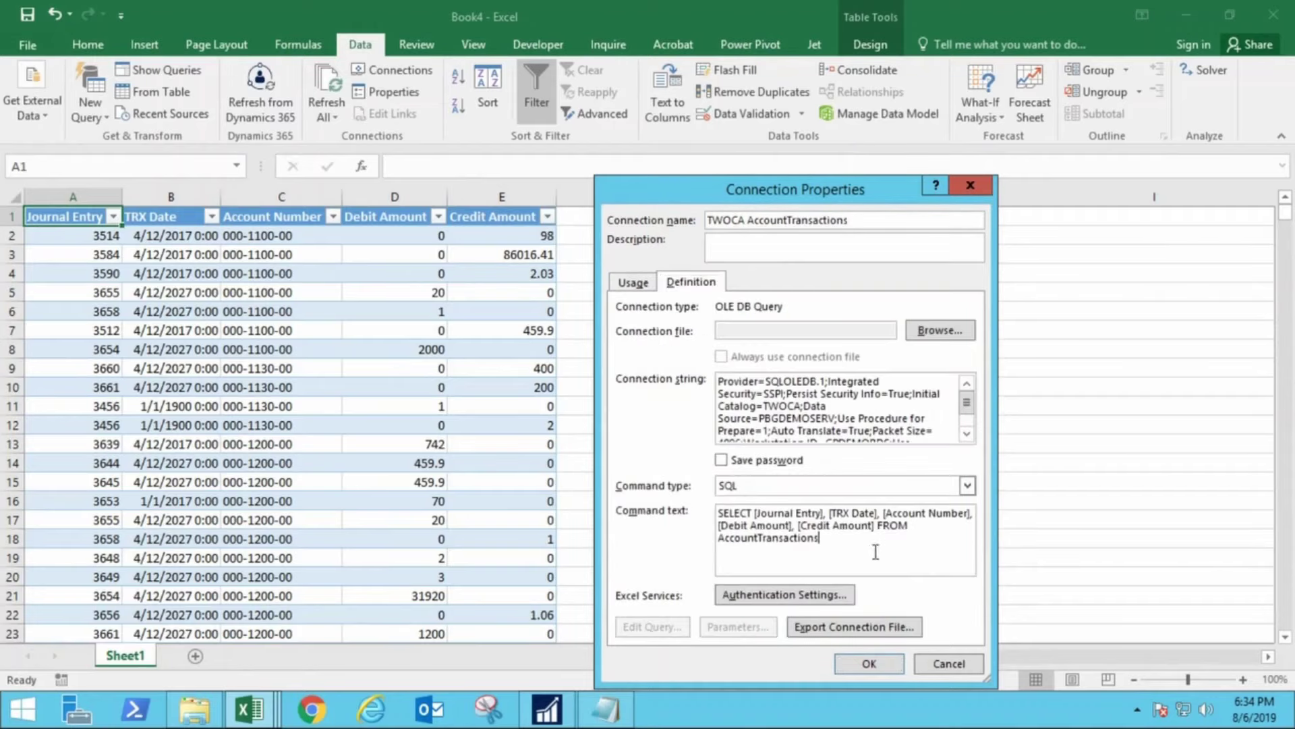
{"action": "type", "text": "WHERE [Account Nu,b"}
{"action": "key", "text": "BackSpace"}
{"action": "key", "text": "BackSpace"}
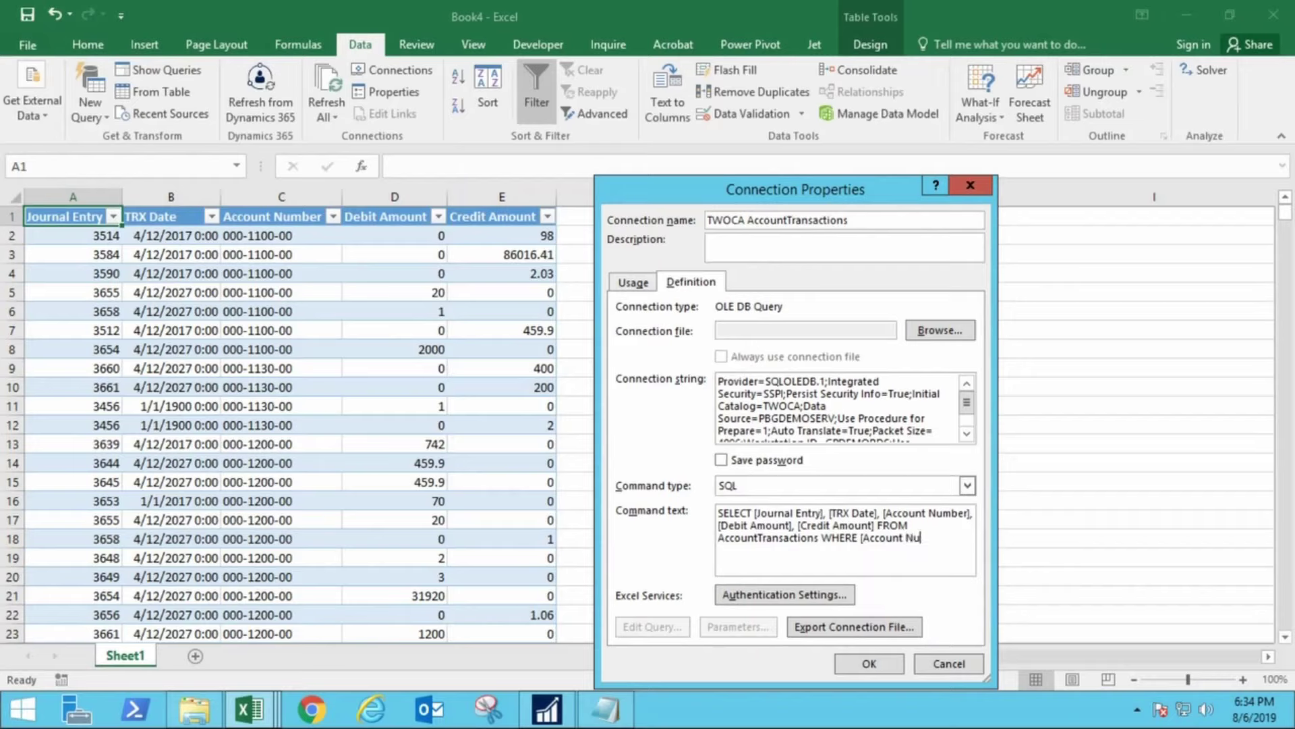
{"action": "type", "text": "mber]='"}
{"action": "type", "text": "000-1130-00"}
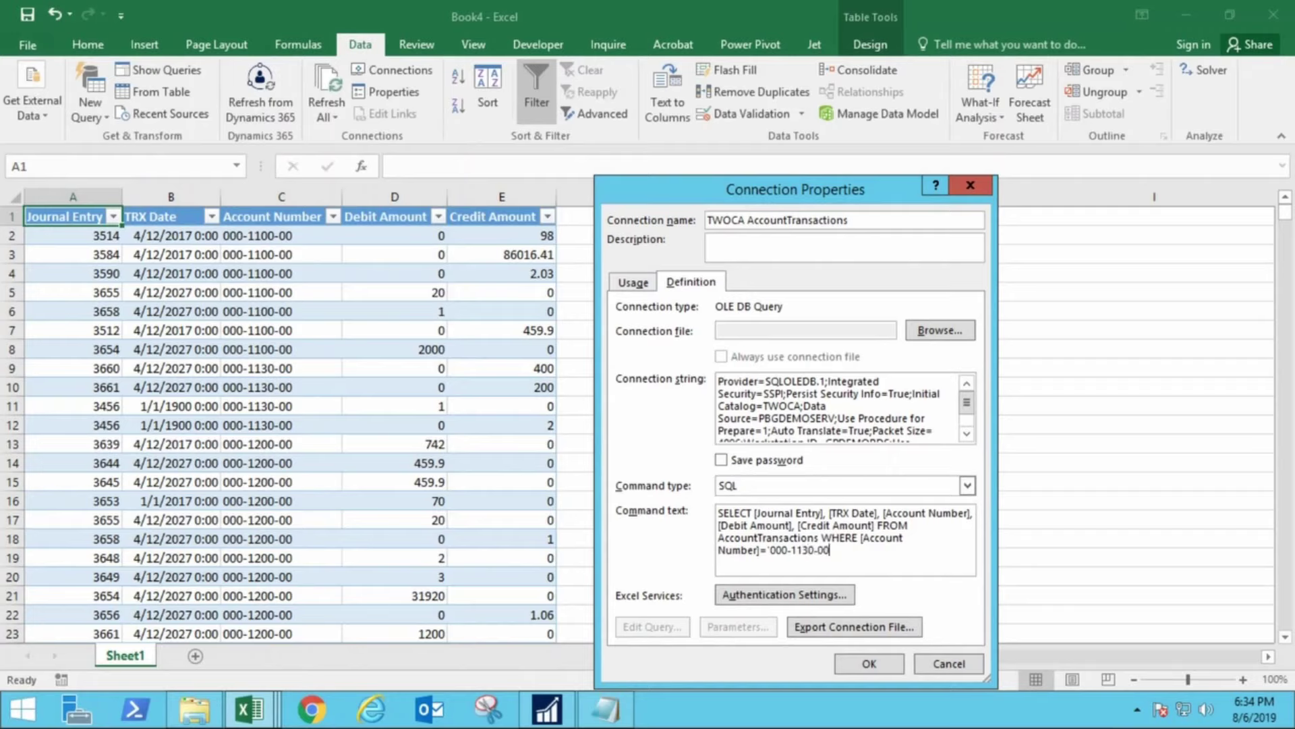
{"action": "type", "text": "'"}
{"action": "left_click", "coordinate": [879, 662]}
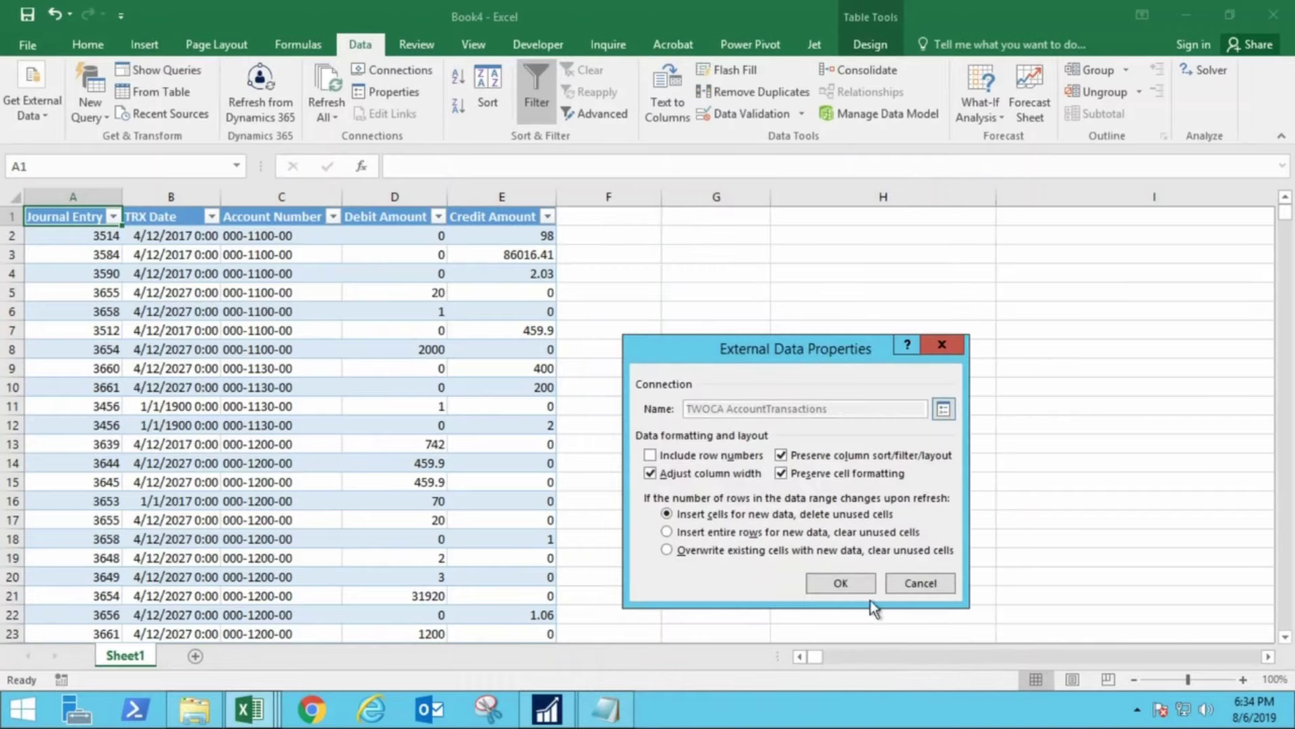
{"action": "left_click", "coordinate": [863, 585]}
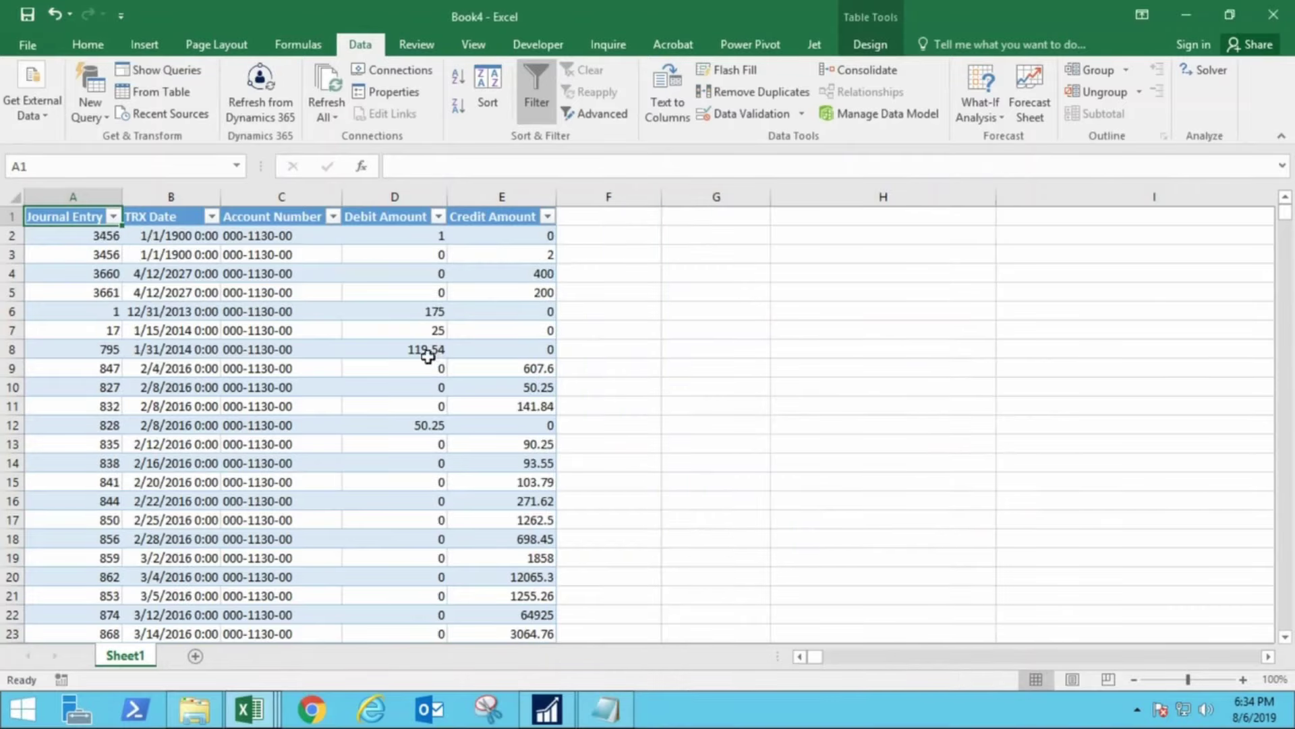
- Review the returned rows and the Account Number column, and inspect the connection's SQL command text without changing it
{"action": "scroll", "coordinate": [293, 372], "scroll_direction": "down", "scroll_amount": 1}
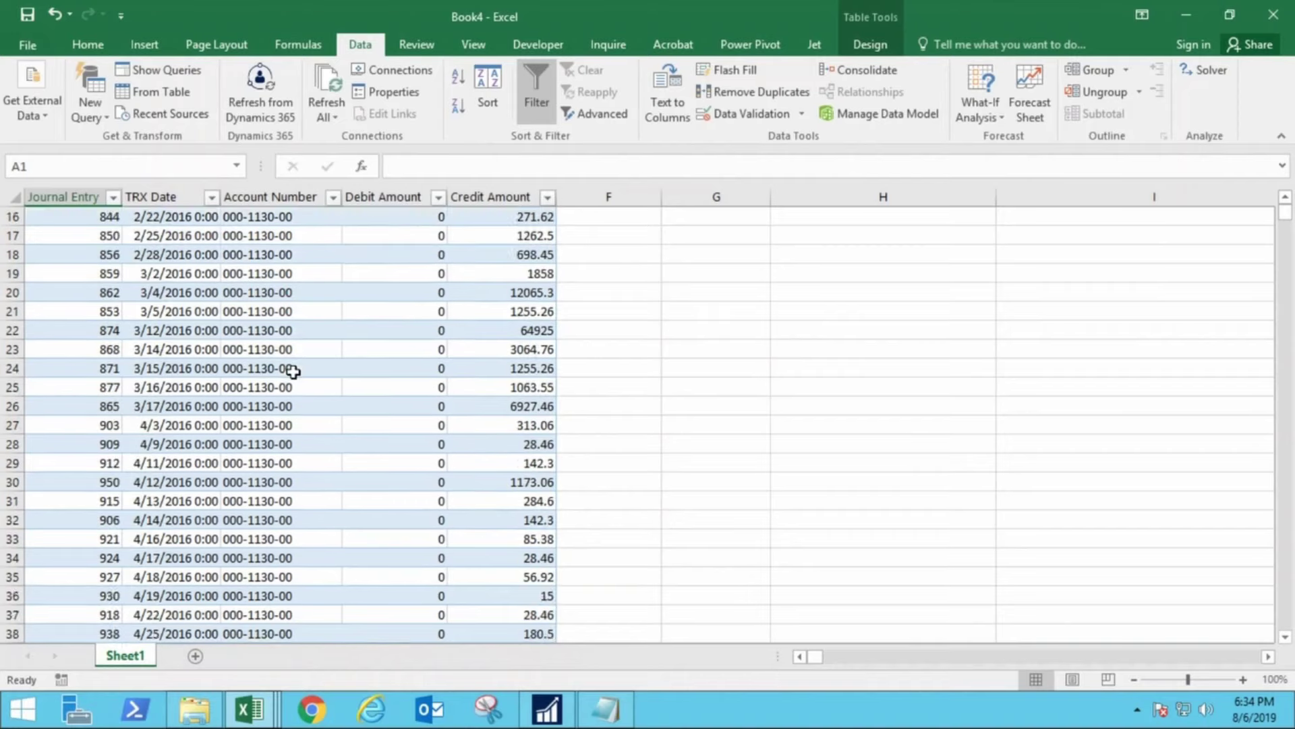
{"action": "scroll", "coordinate": [291, 371], "scroll_direction": "up", "scroll_amount": 5}
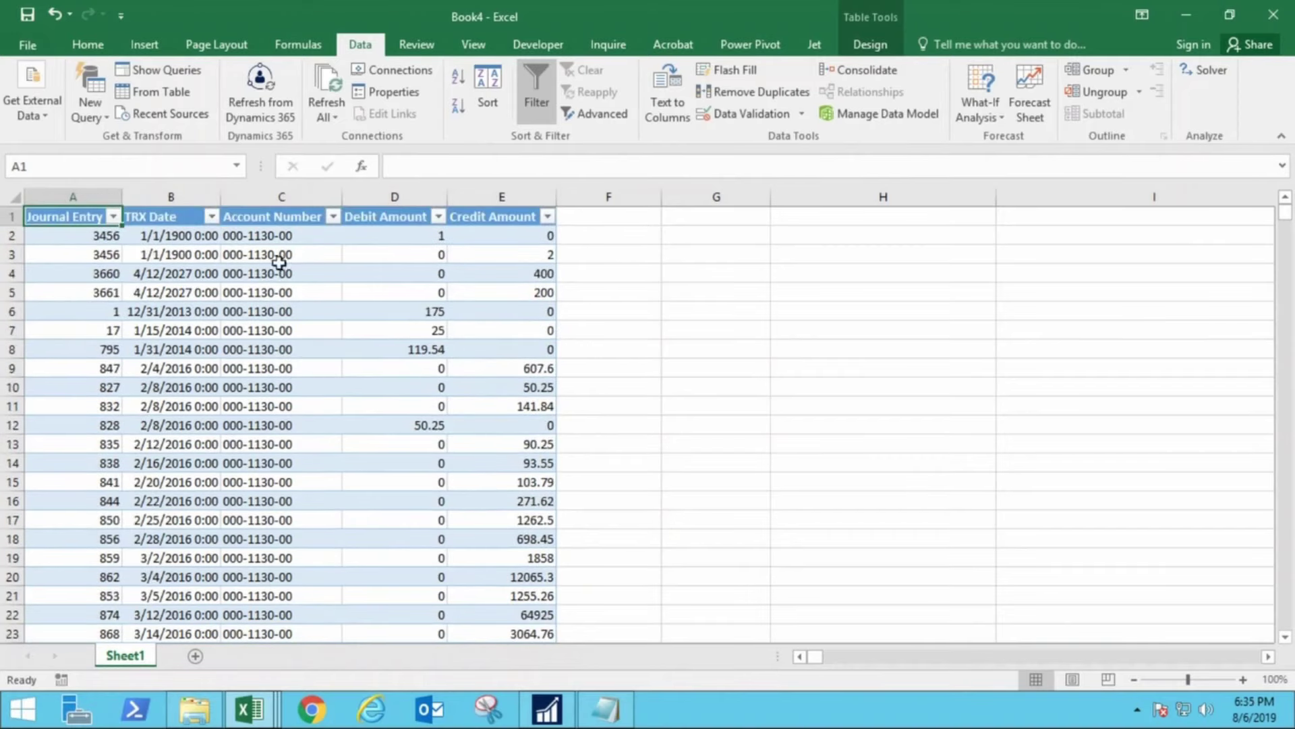
{"action": "left_click", "coordinate": [253, 214]}
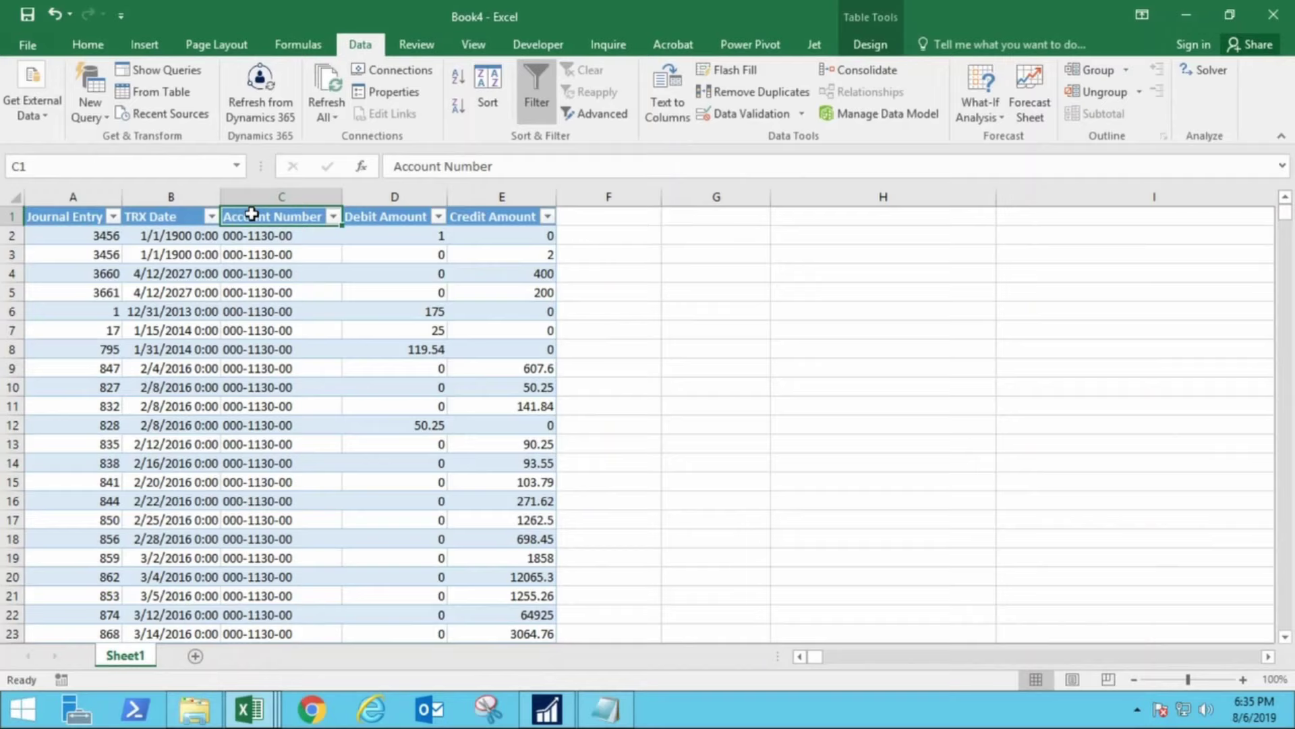
{"action": "left_click", "coordinate": [333, 216]}
{"action": "left_click", "coordinate": [338, 216]}
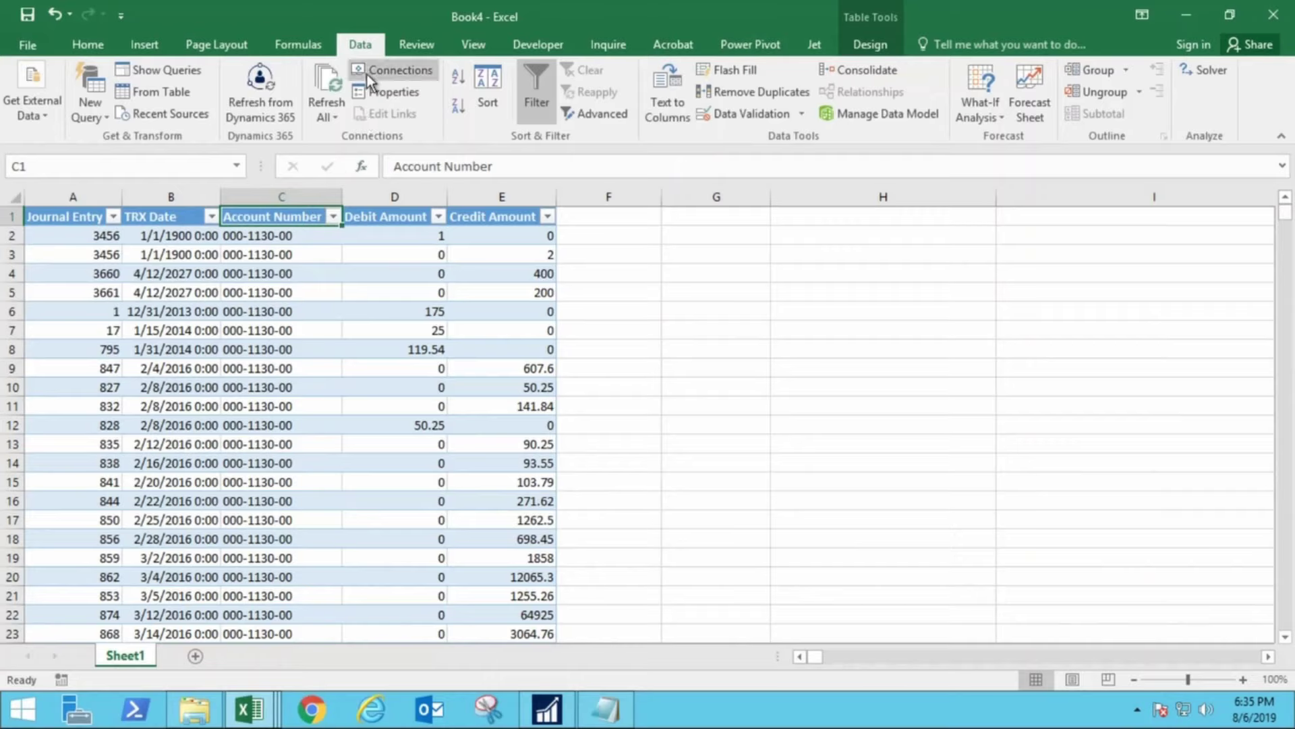
{"action": "left_click", "coordinate": [381, 92]}
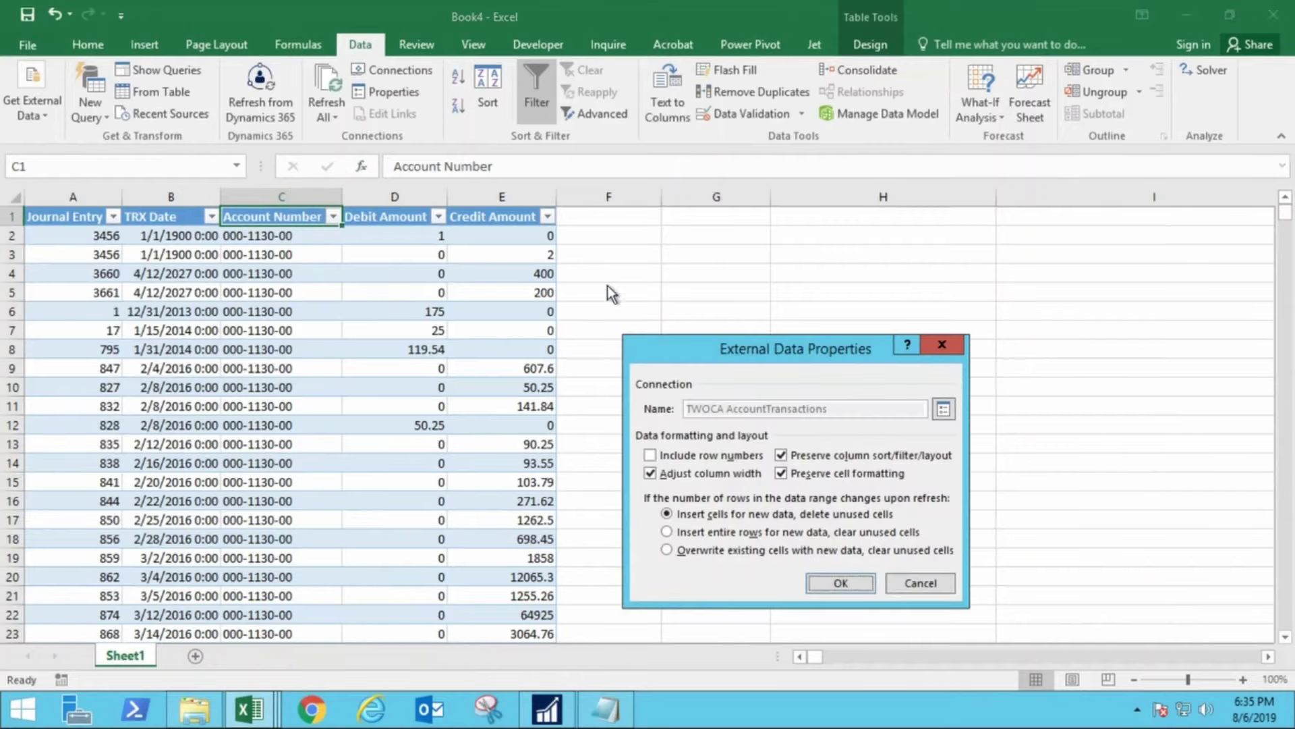
{"action": "left_click", "coordinate": [944, 409]}
{"action": "left_click", "coordinate": [694, 283]}
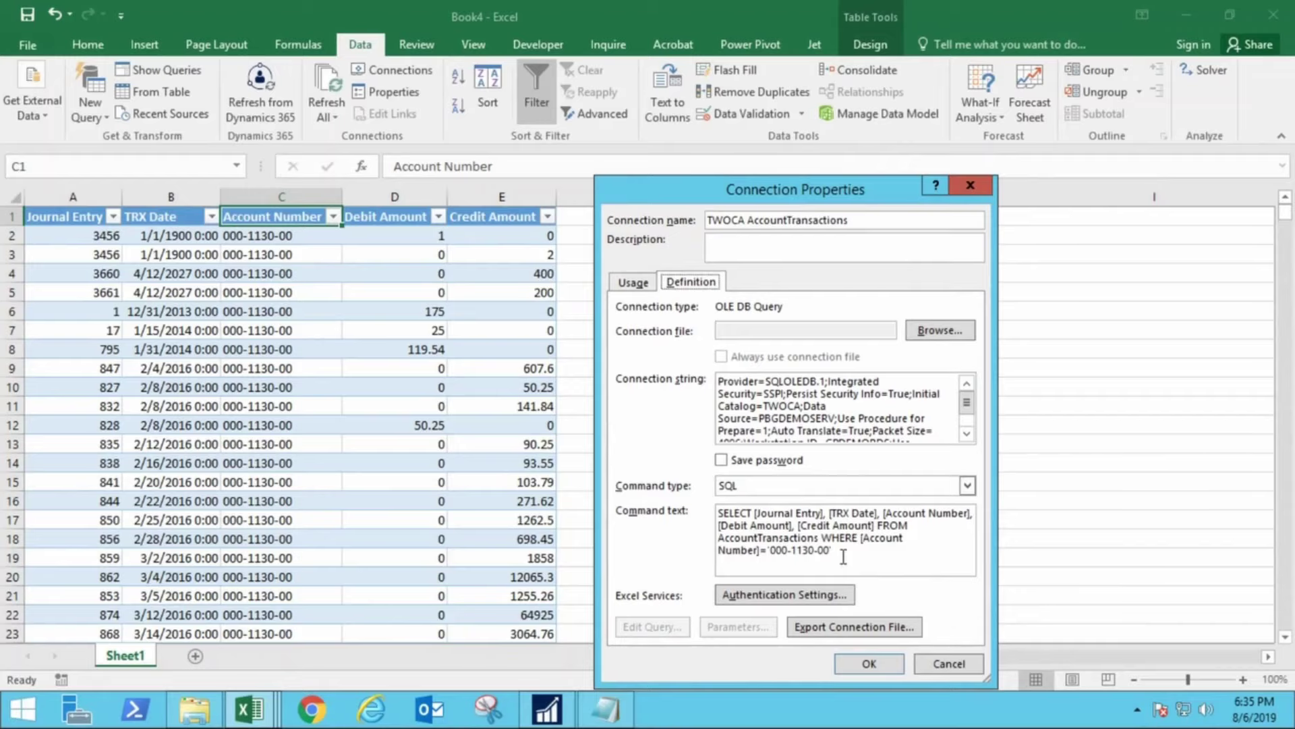
{"action": "left_click", "coordinate": [962, 664]}
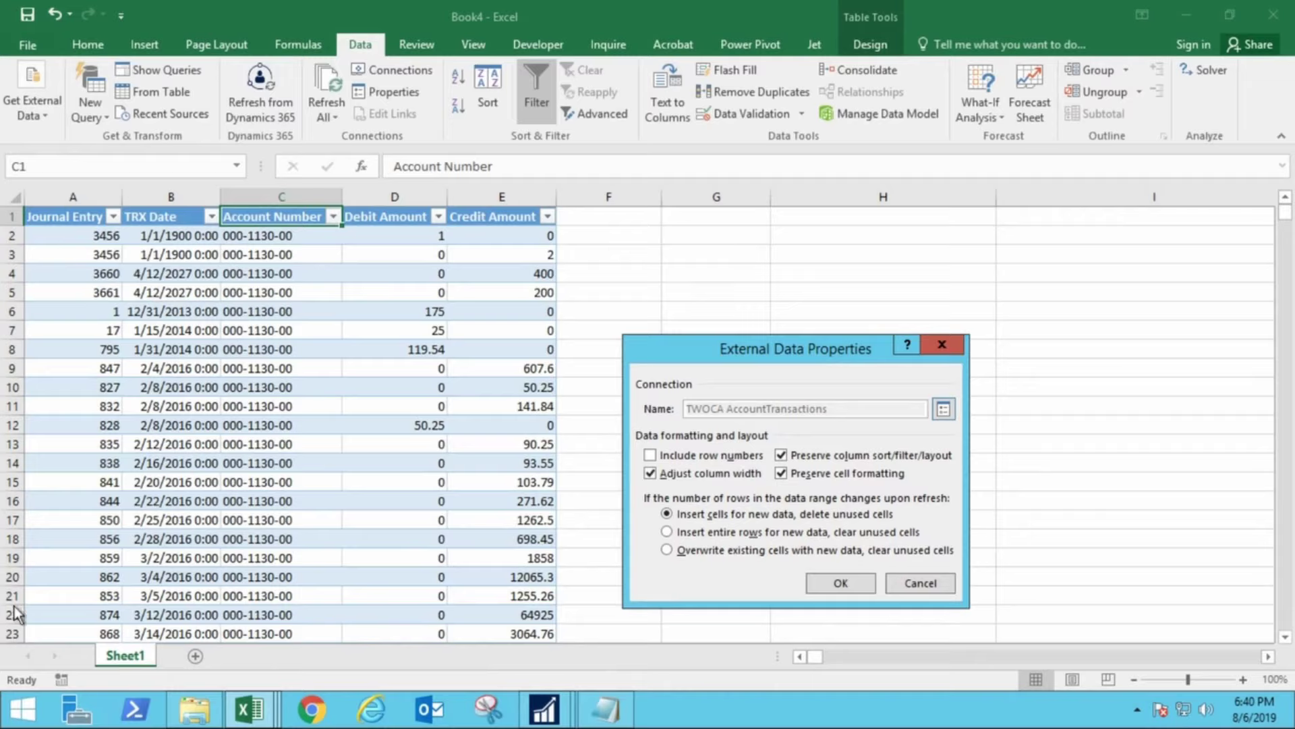
- Switch to the SmartList window of Dynamics GP and start a new Fixed Assets list named Fixed Assets with NBV
{"action": "mouse_move", "coordinate": [531, 714]}
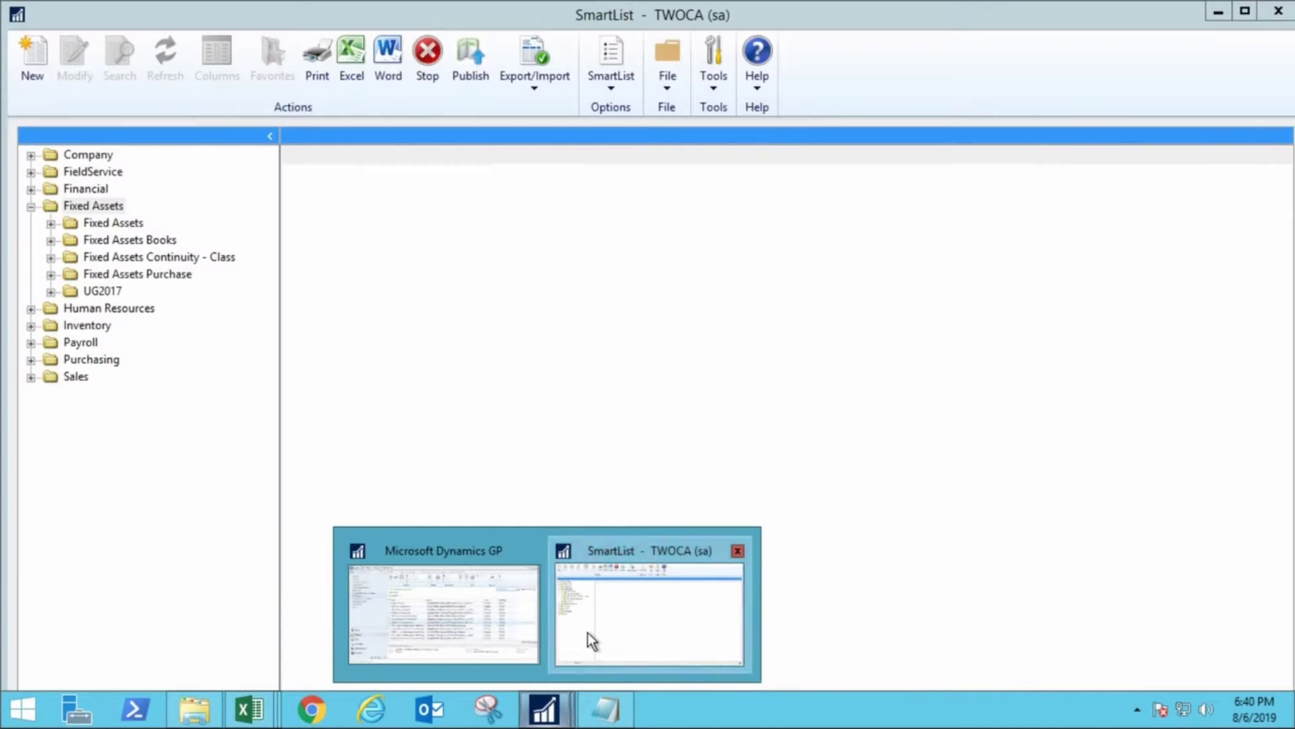
{"action": "left_click", "coordinate": [588, 633]}
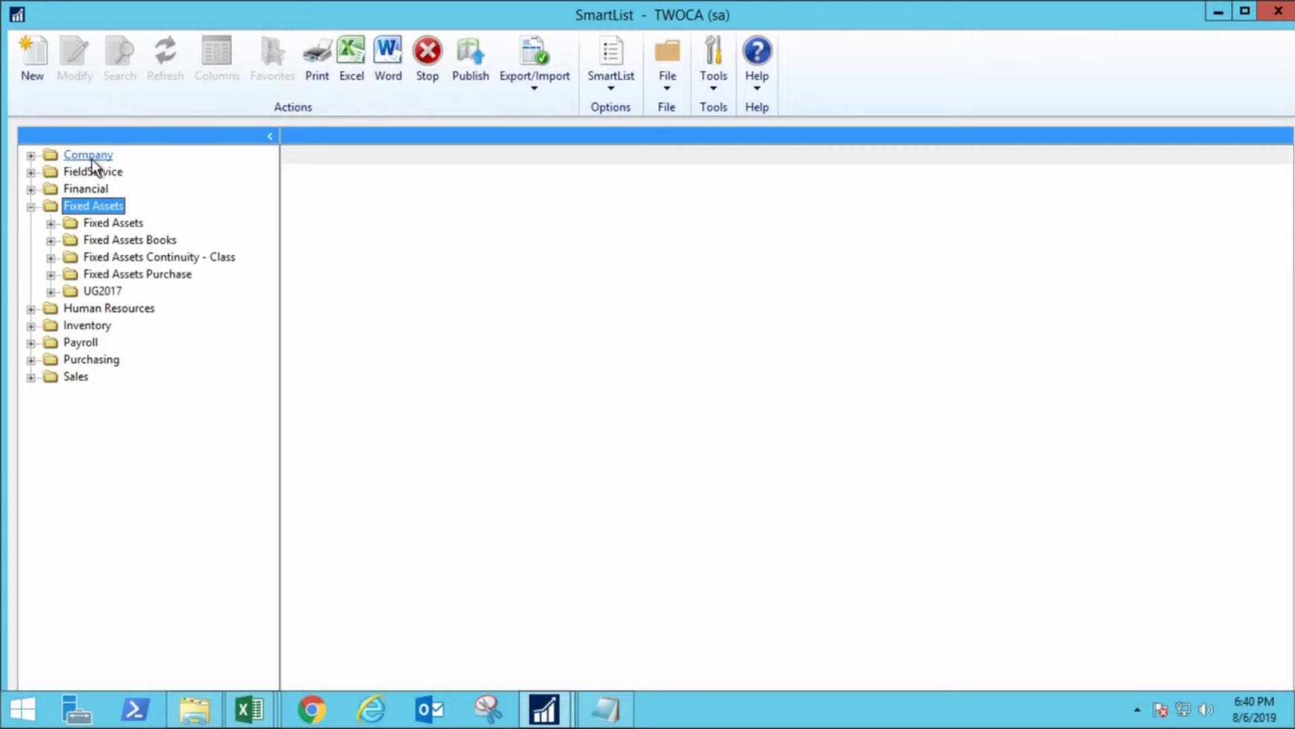
{"action": "left_click", "coordinate": [29, 70]}
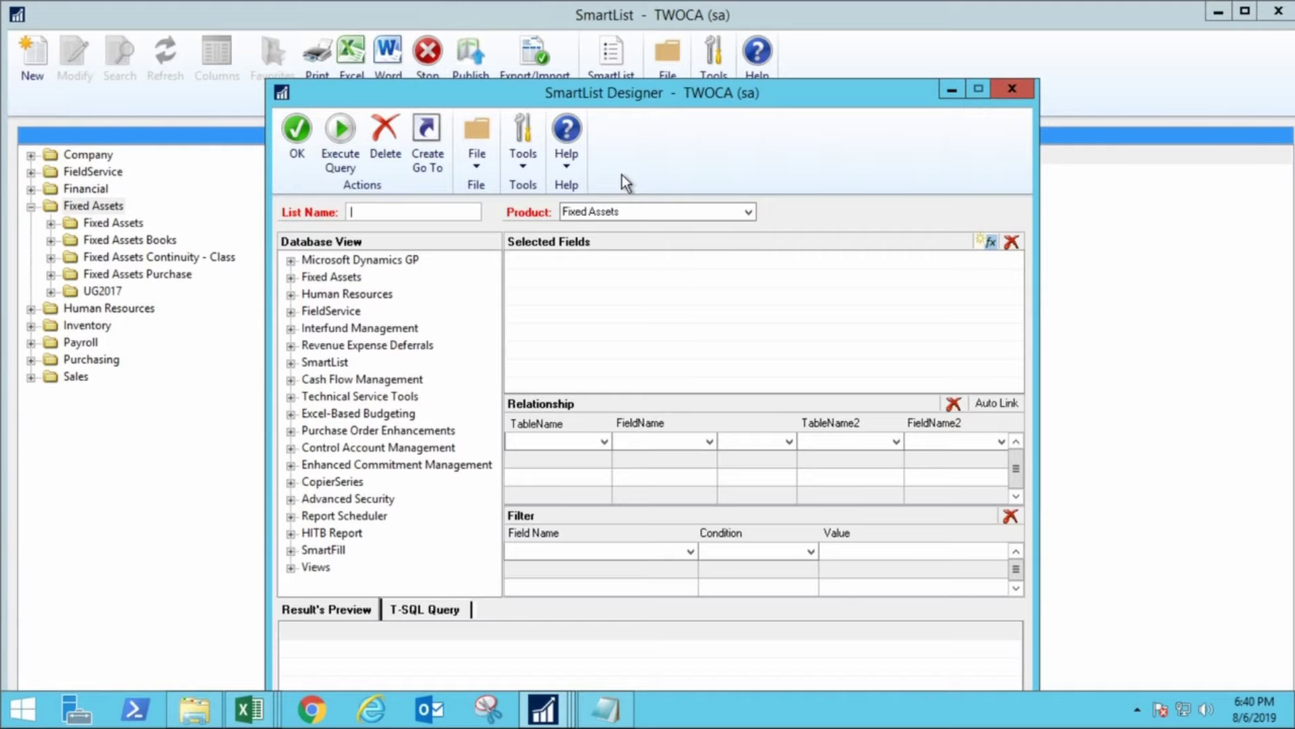
{"action": "left_click_drag", "start_coordinate": [622, 103], "coordinate": [612, 119]}
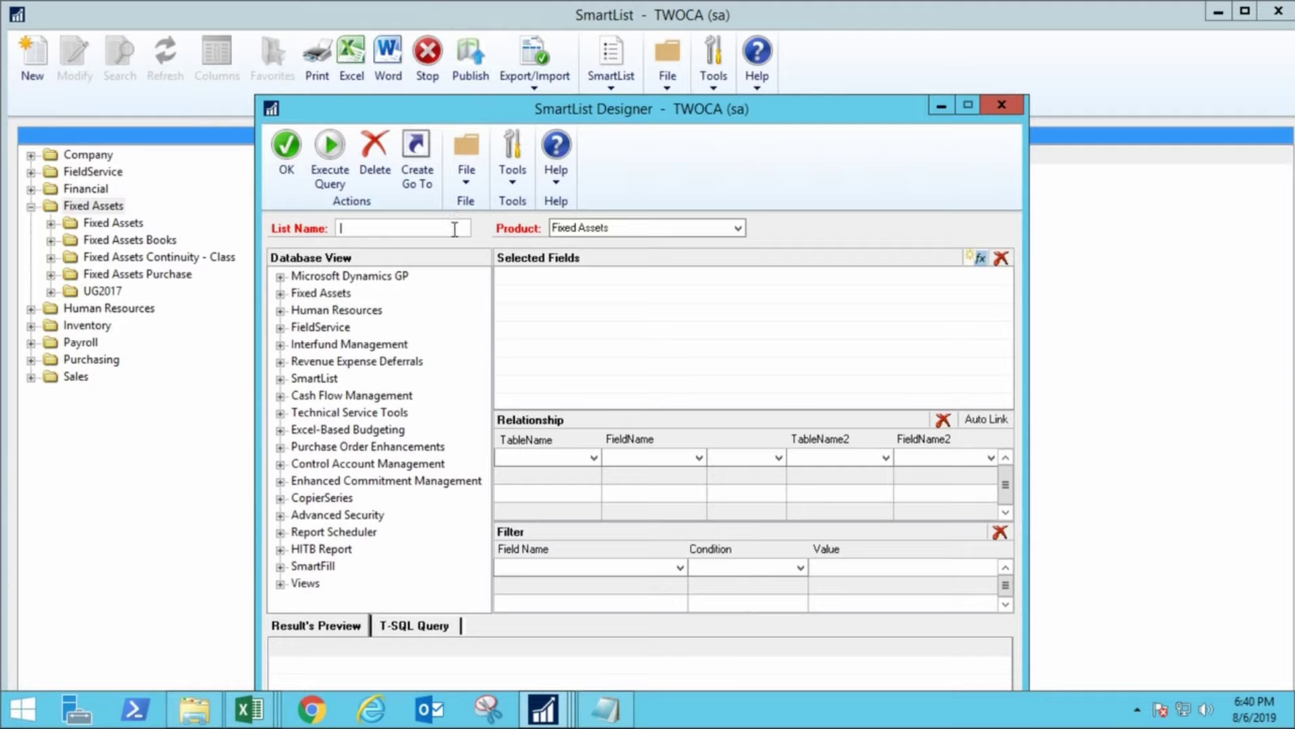
{"action": "type", "text": "Fixed Assets with NBV"}
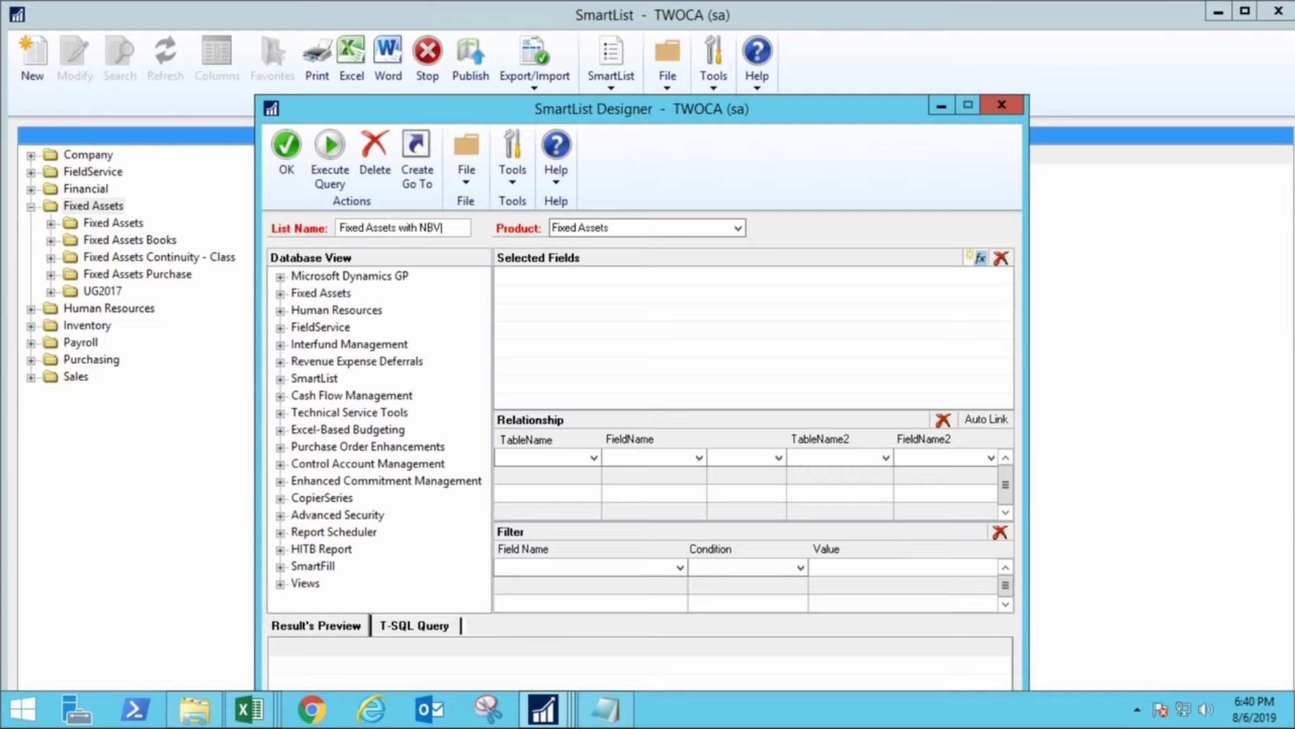
- Add Asset ID, Suf, Asset Description, Asset Class ID, Acquisition Date, Asset Quantity and Asset Status from the company view FixedAssets to the list
{"action": "left_click", "coordinate": [280, 294]}
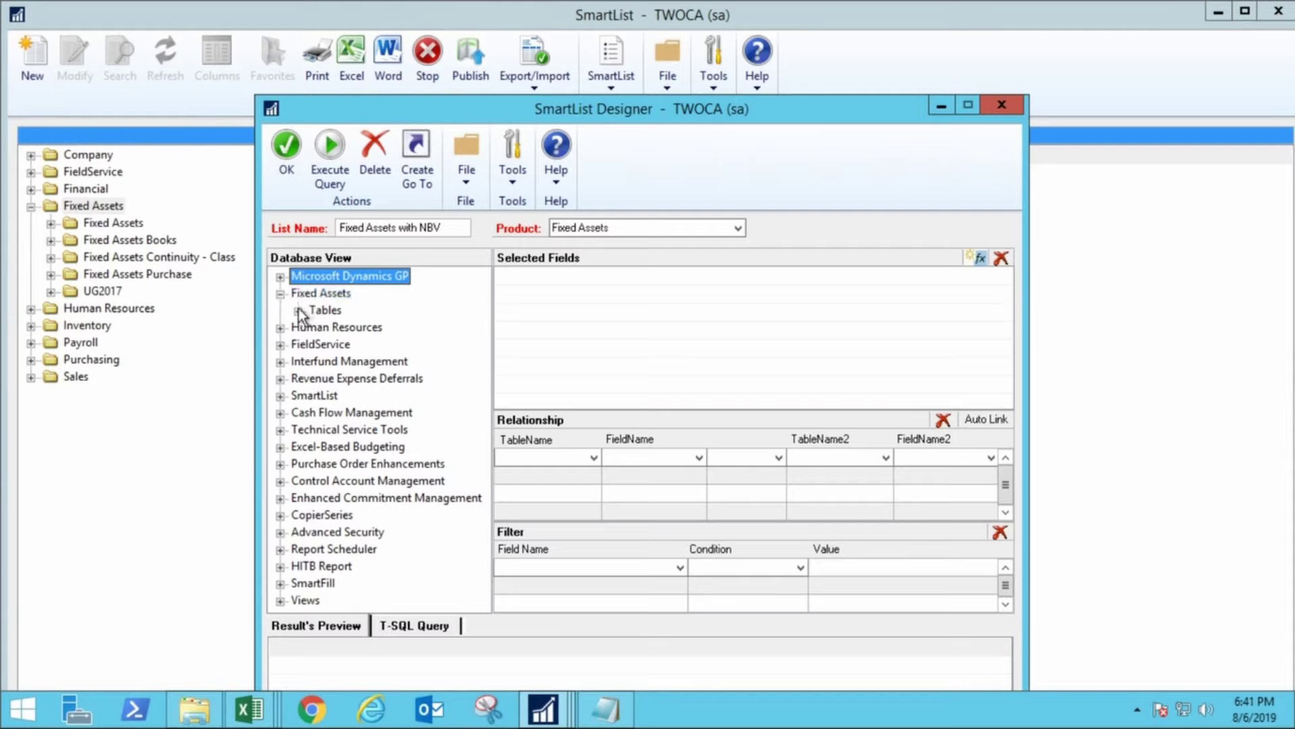
{"action": "left_click", "coordinate": [281, 601]}
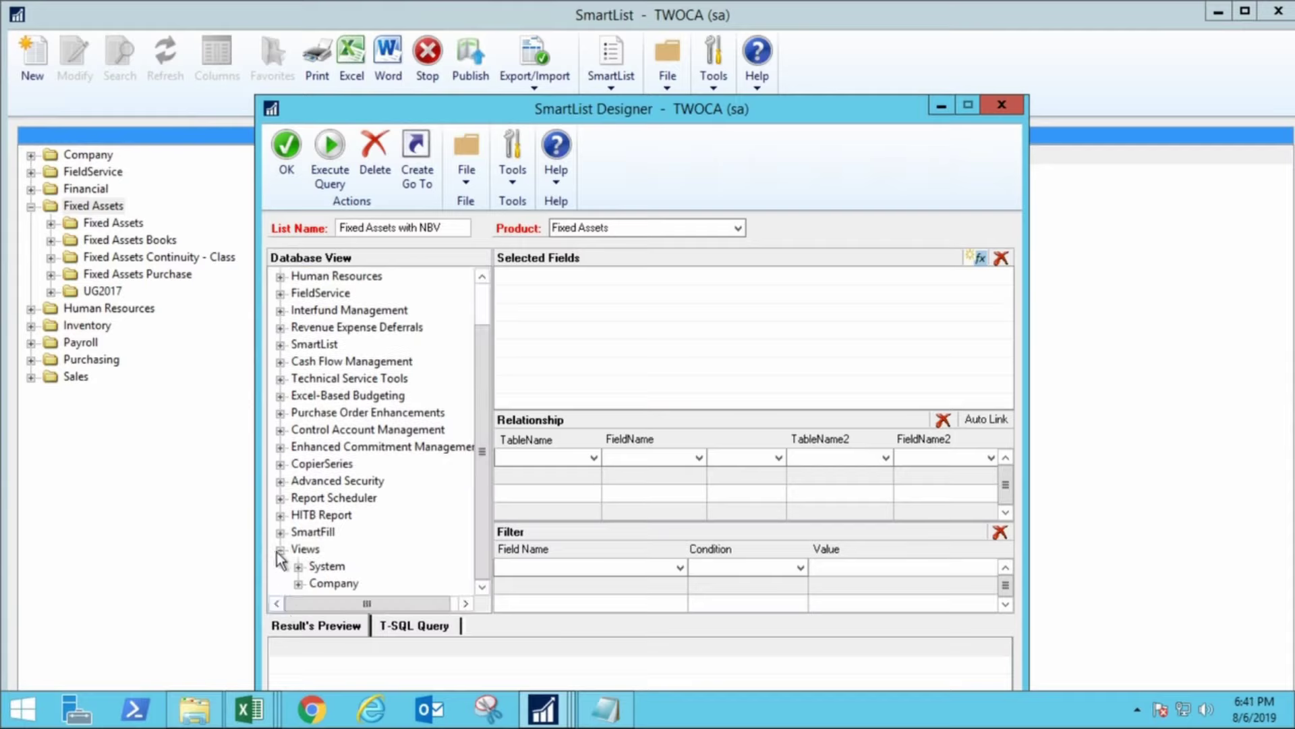
{"action": "left_click", "coordinate": [297, 584]}
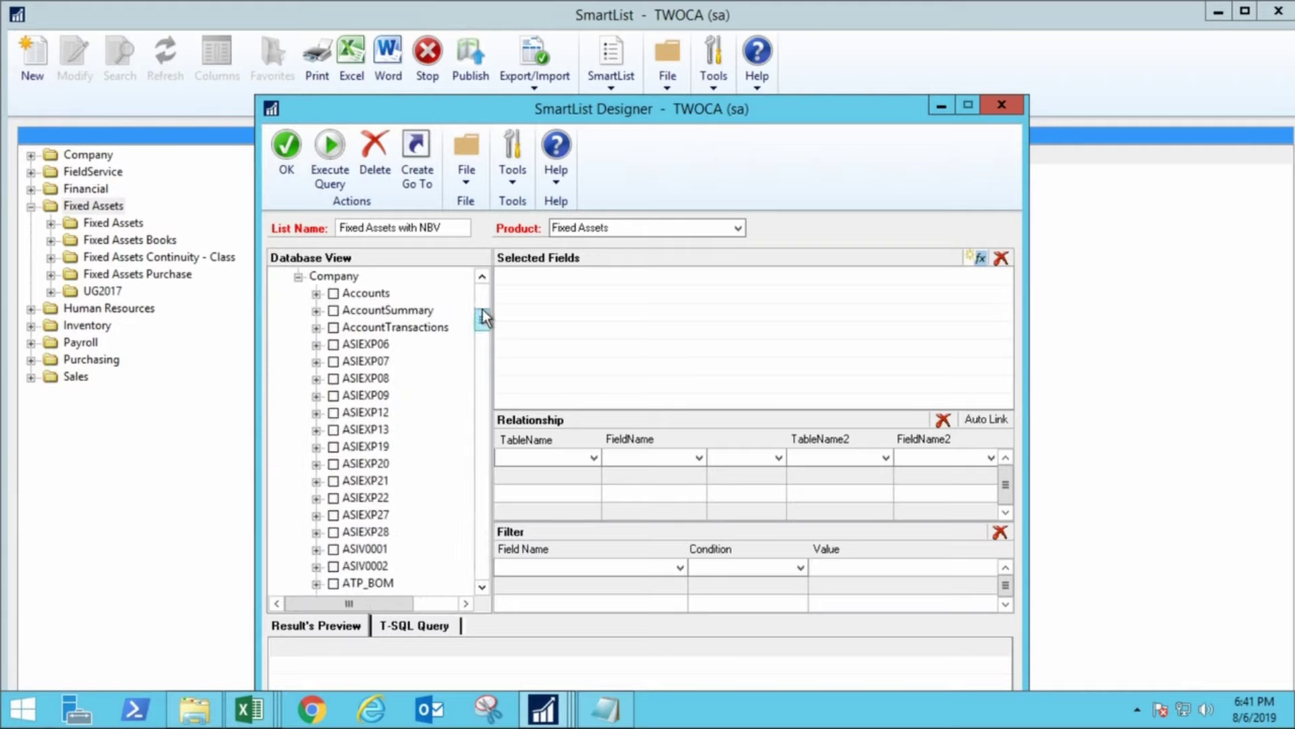
{"action": "left_click_drag", "start_coordinate": [487, 321], "coordinate": [496, 399]}
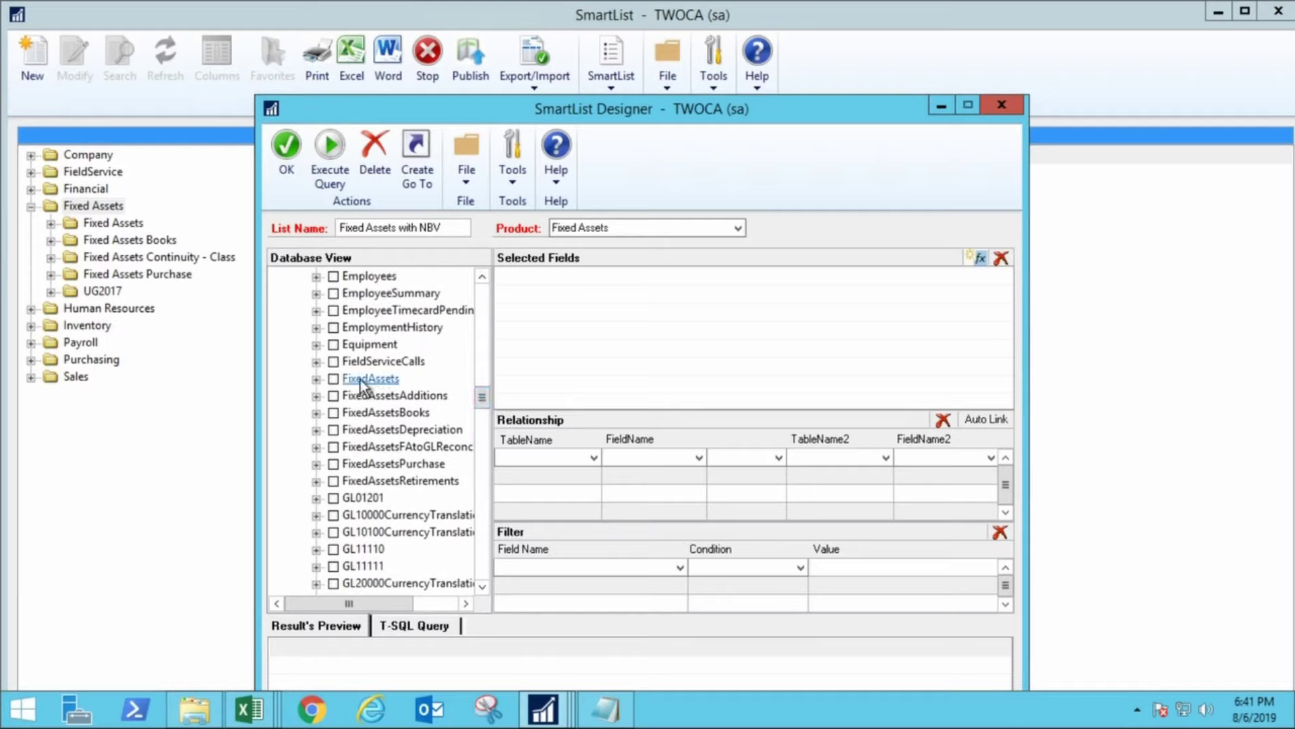
{"action": "left_click", "coordinate": [315, 379]}
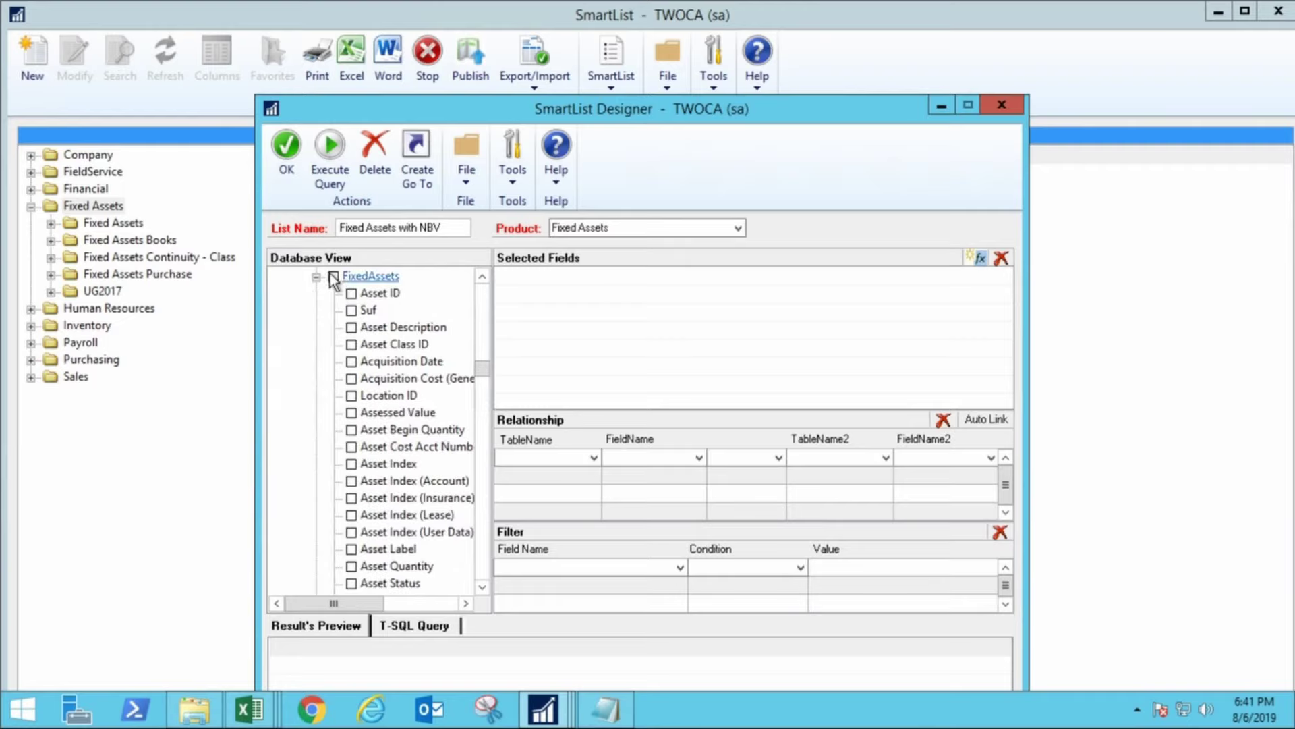
{"action": "left_click", "coordinate": [351, 293]}
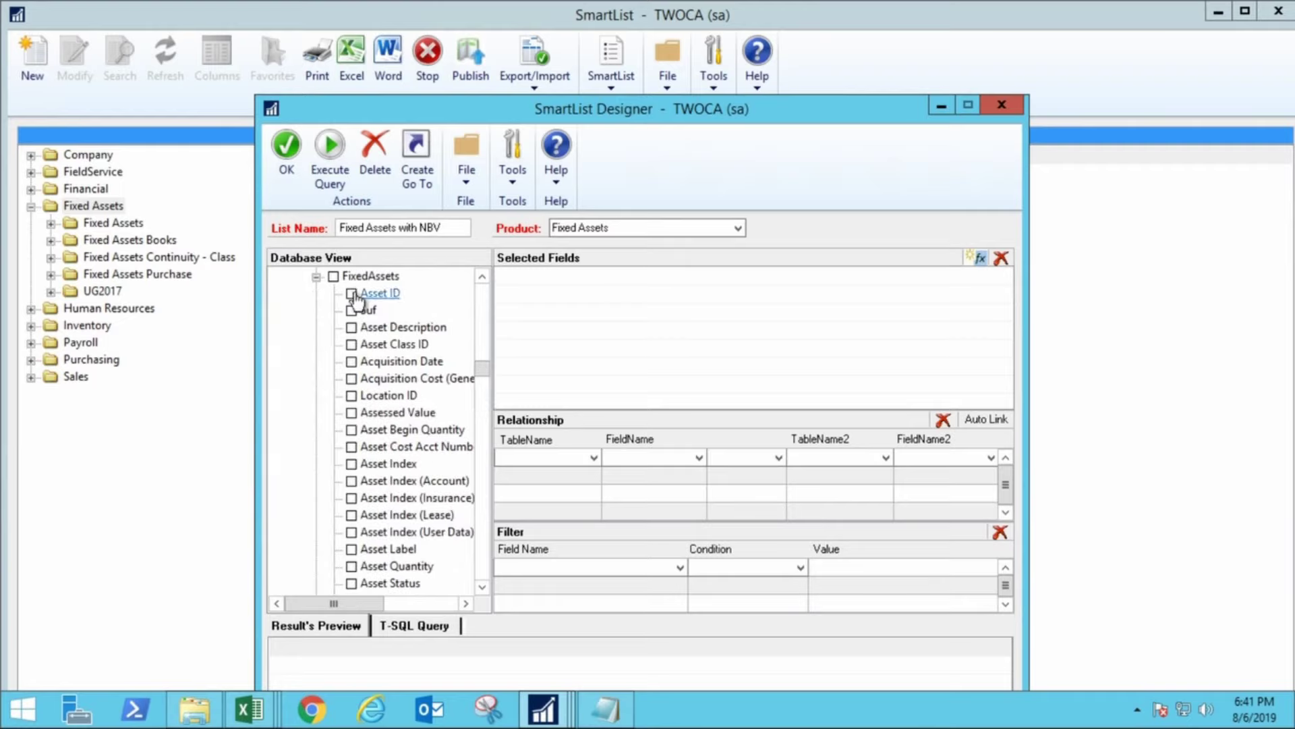
{"action": "left_click", "coordinate": [351, 310]}
{"action": "left_click", "coordinate": [351, 327]}
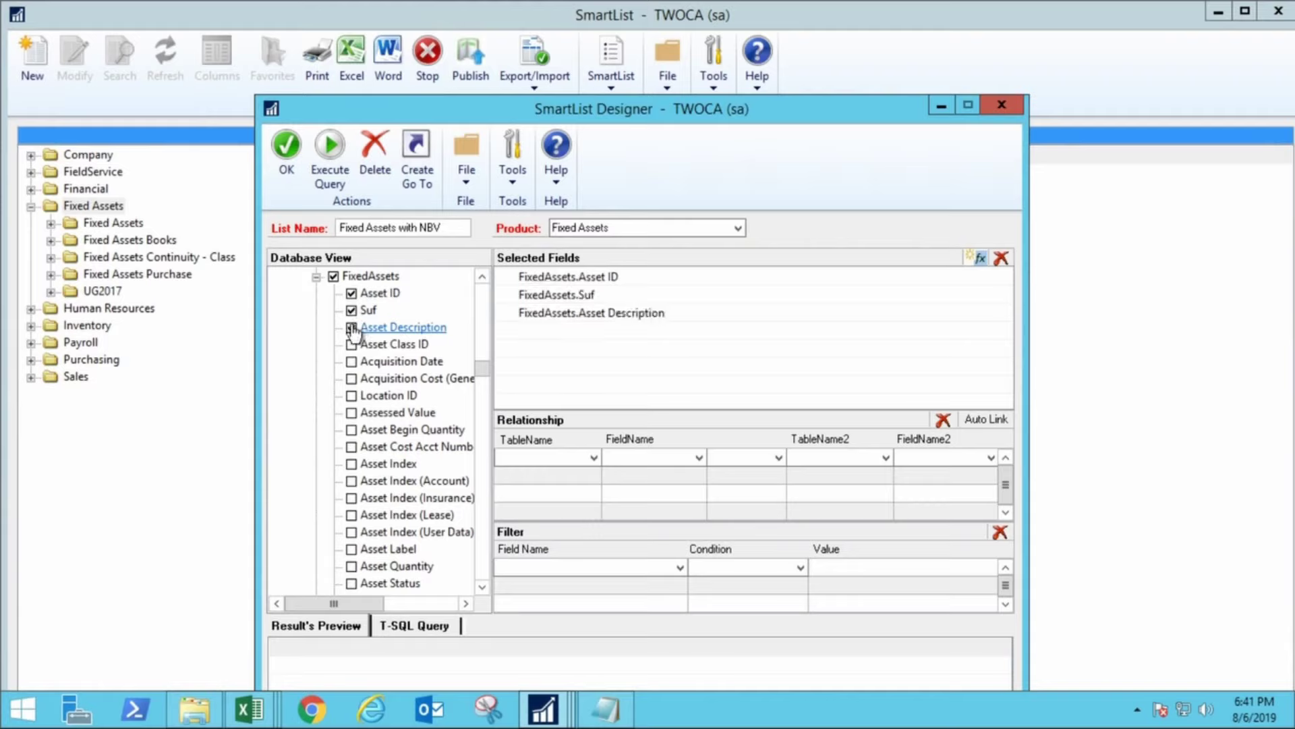
{"action": "left_click", "coordinate": [351, 344]}
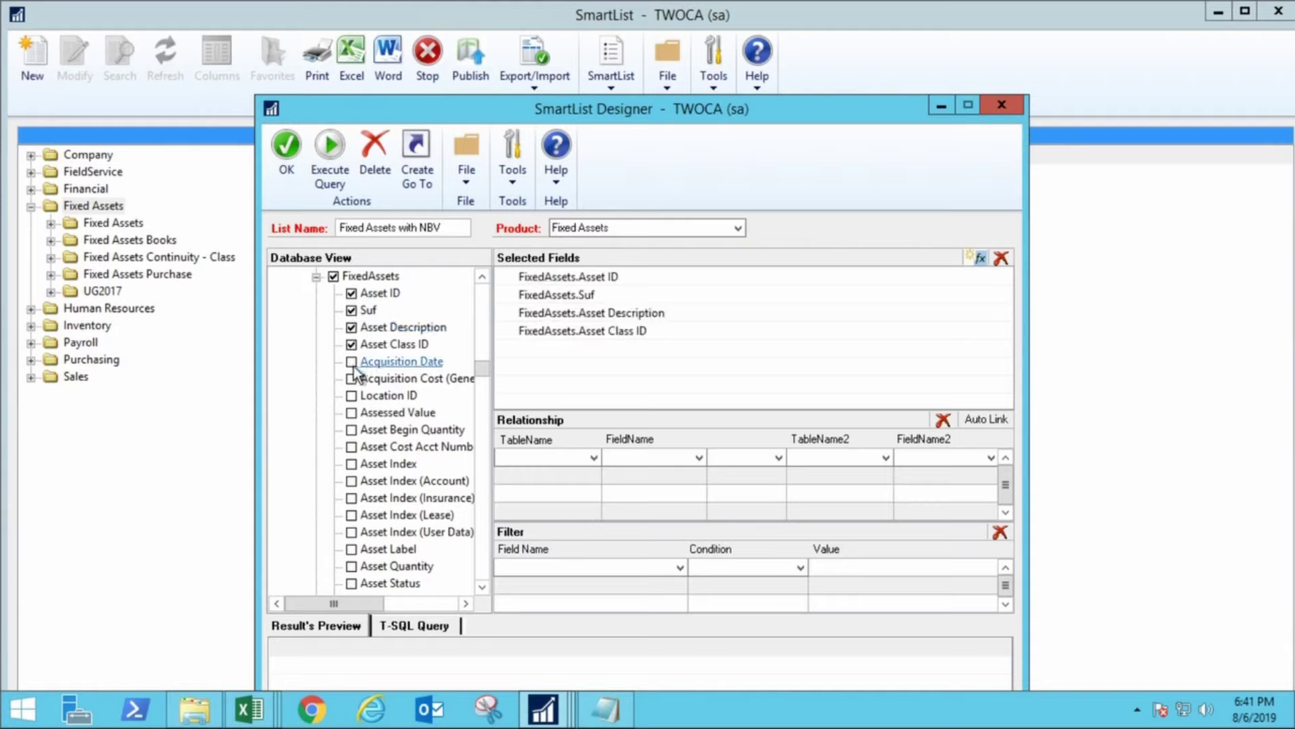
{"action": "left_click", "coordinate": [351, 361]}
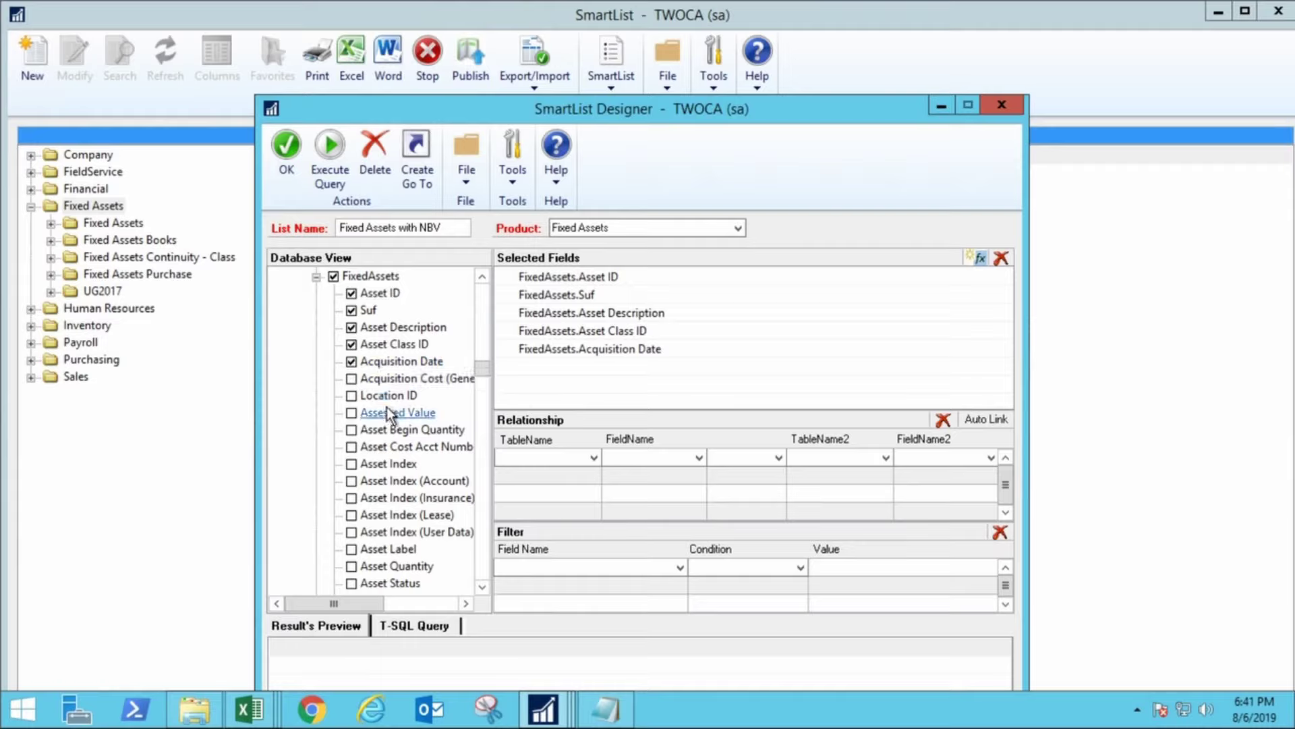
{"action": "left_click", "coordinate": [351, 566]}
{"action": "left_click", "coordinate": [352, 584]}
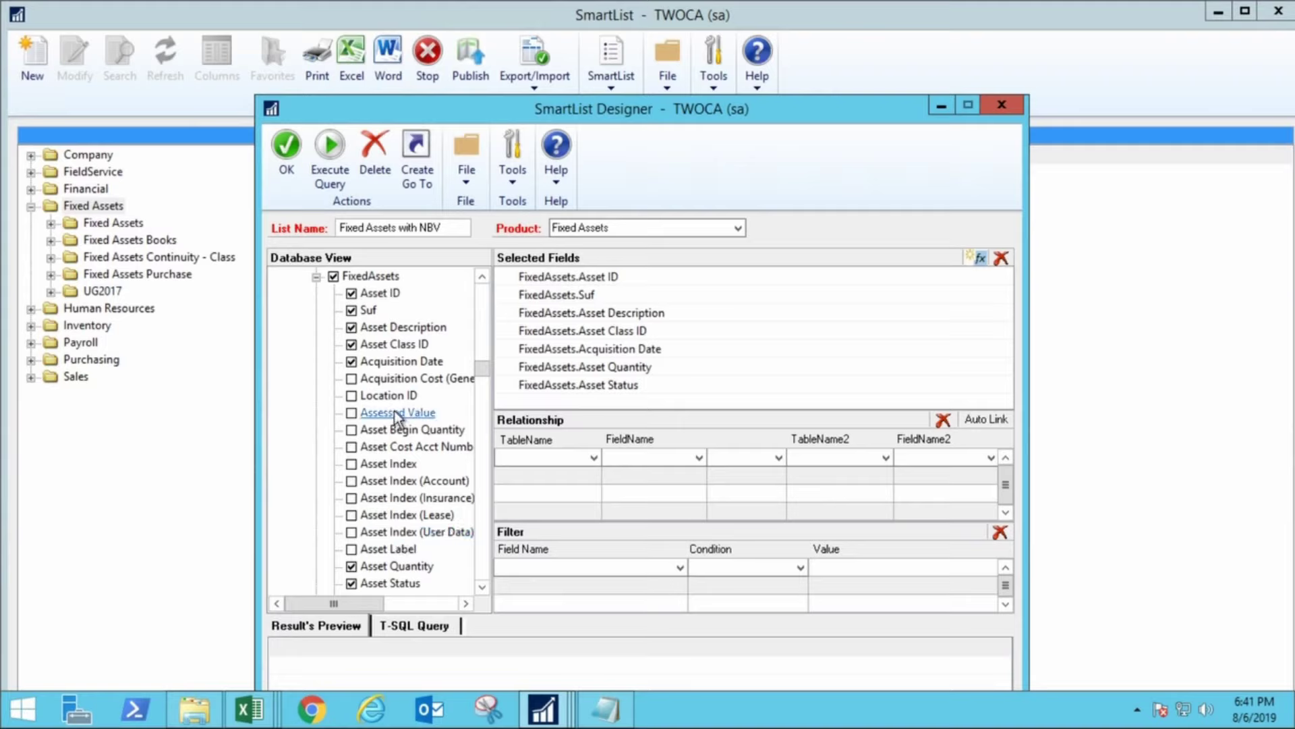
- Add the Net Book Value field from the company view FixedAssetsBooks to the list
{"action": "left_click", "coordinate": [316, 277]}
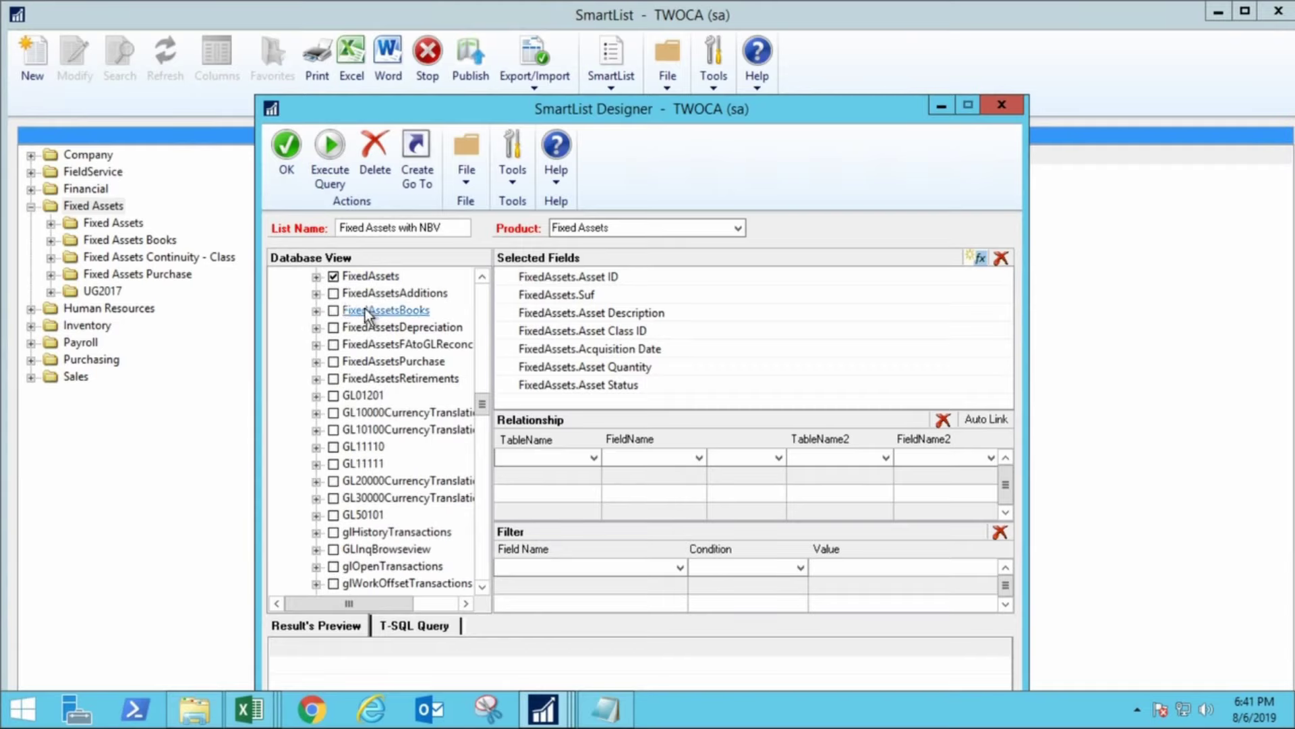
{"action": "left_click", "coordinate": [317, 310]}
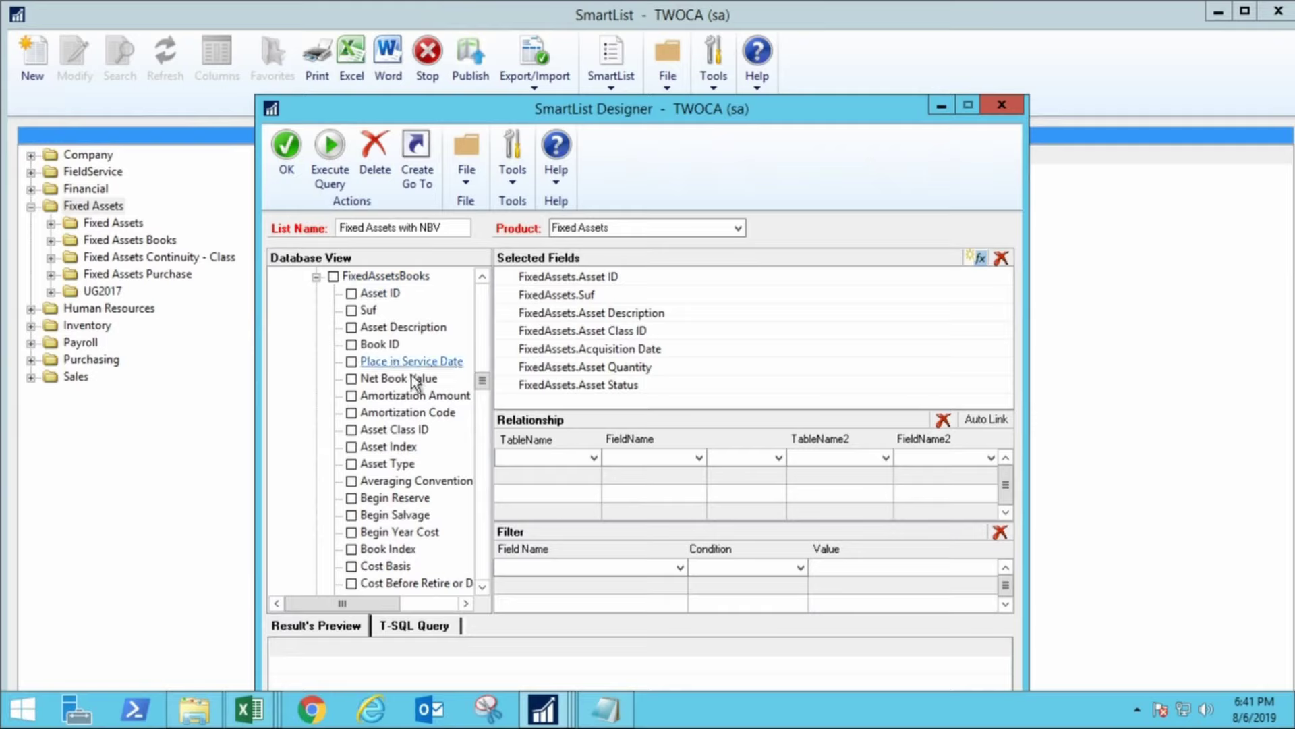
{"action": "left_click", "coordinate": [352, 379]}
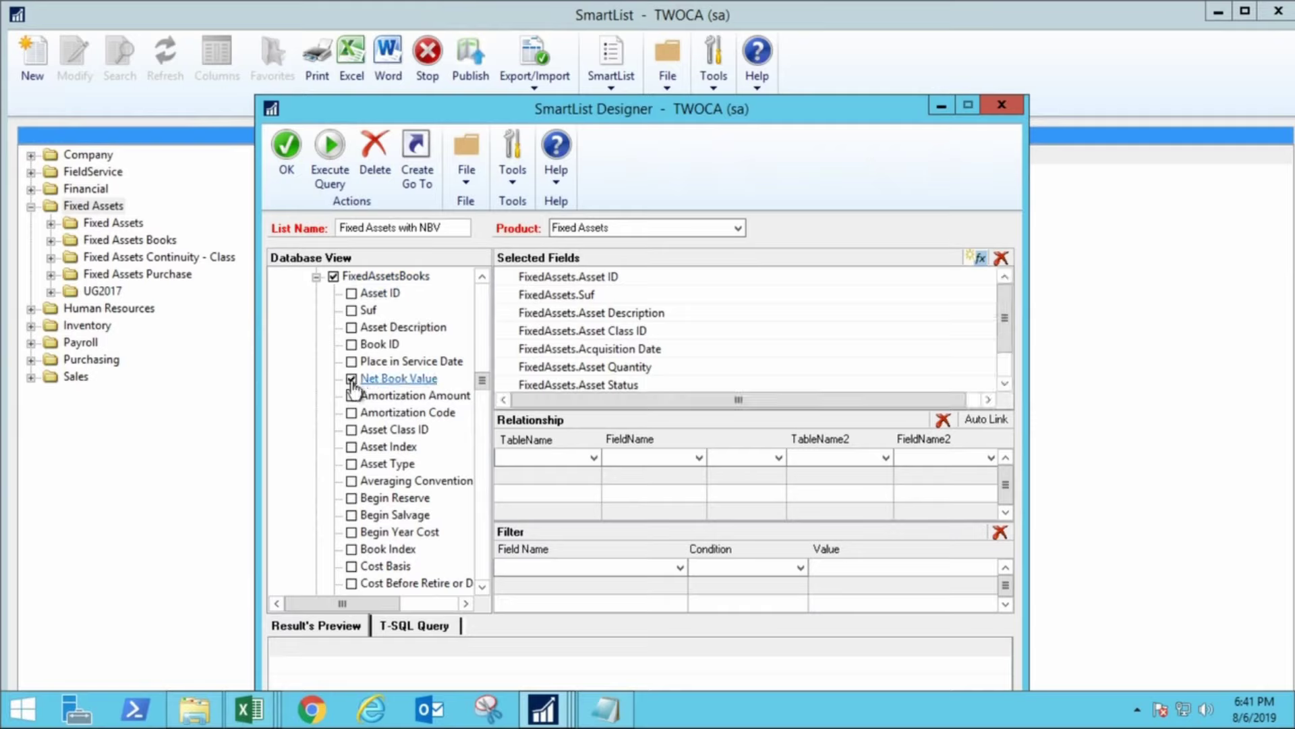
- Format the selected Net Book Value field with 2 decimal places and no currency symbol
{"action": "left_click_drag", "start_coordinate": [1003, 312], "coordinate": [1012, 347]}
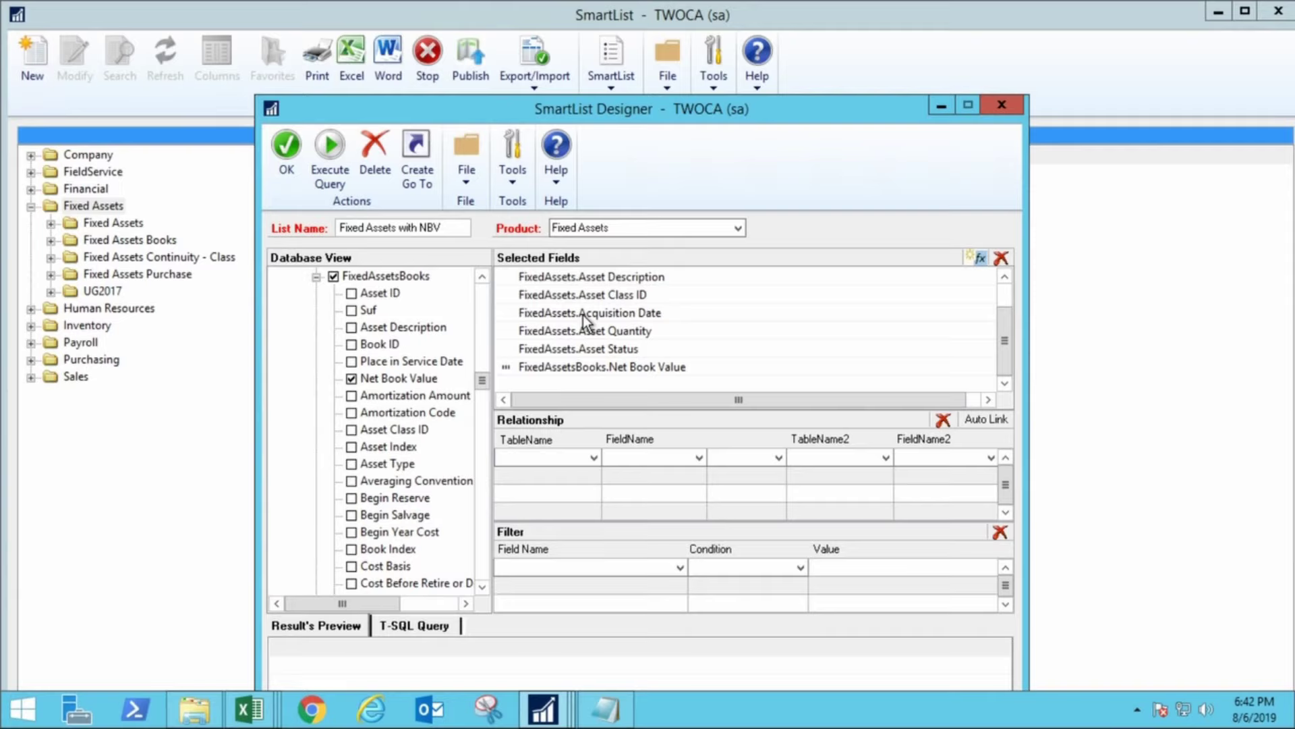
{"action": "left_click", "coordinate": [506, 367]}
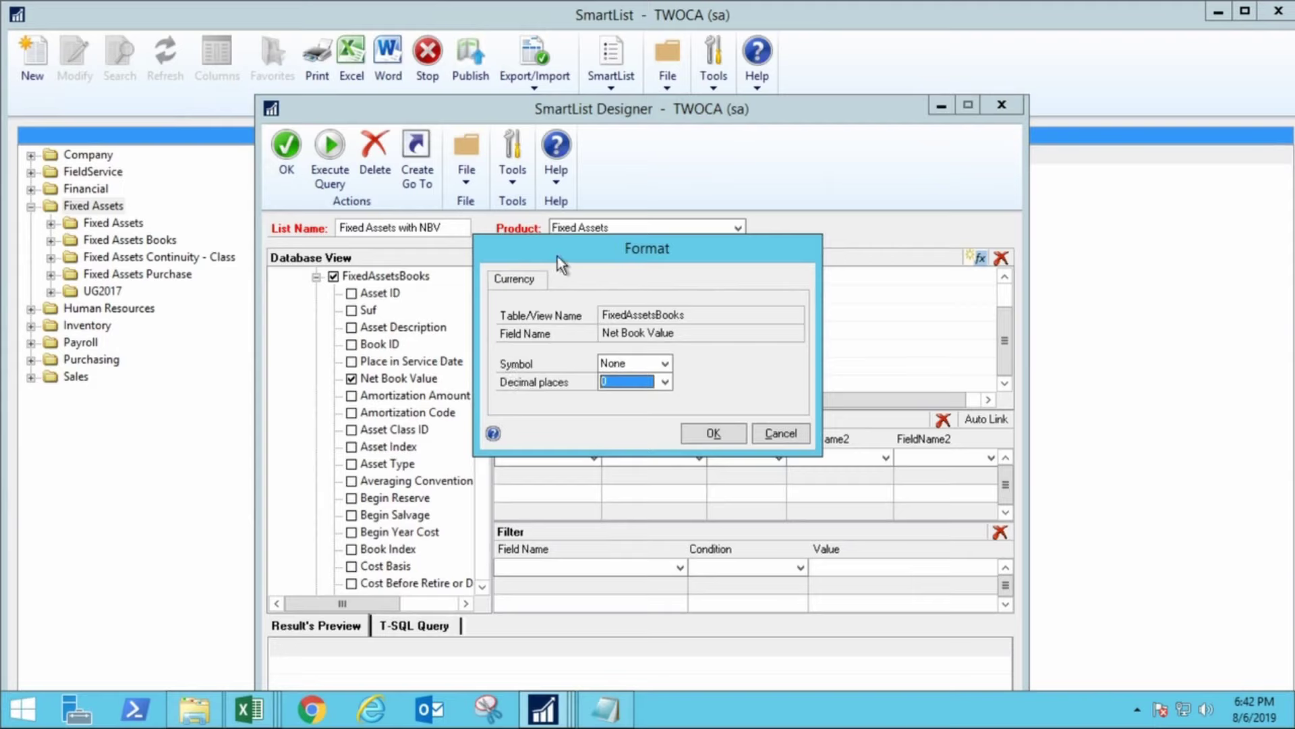
{"action": "left_click_drag", "start_coordinate": [557, 256], "coordinate": [816, 310]}
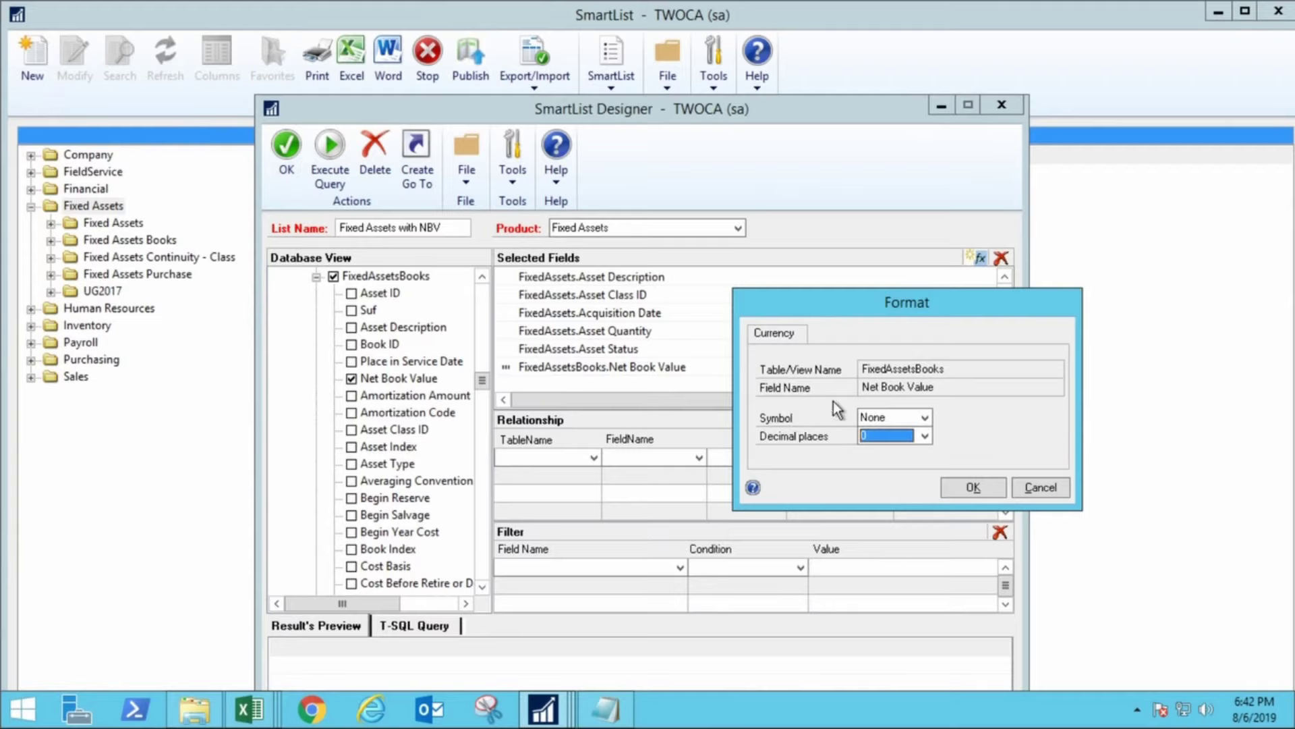
{"action": "left_click", "coordinate": [925, 437]}
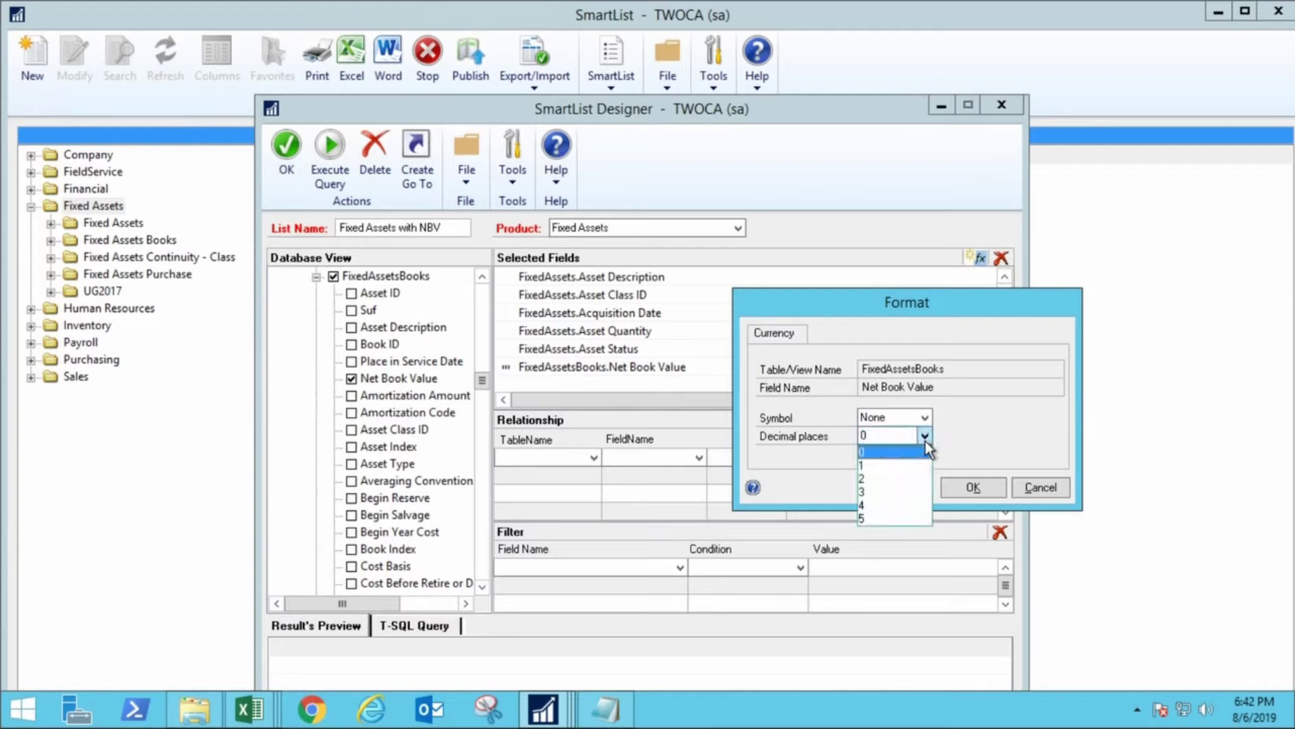
{"action": "left_click", "coordinate": [889, 480]}
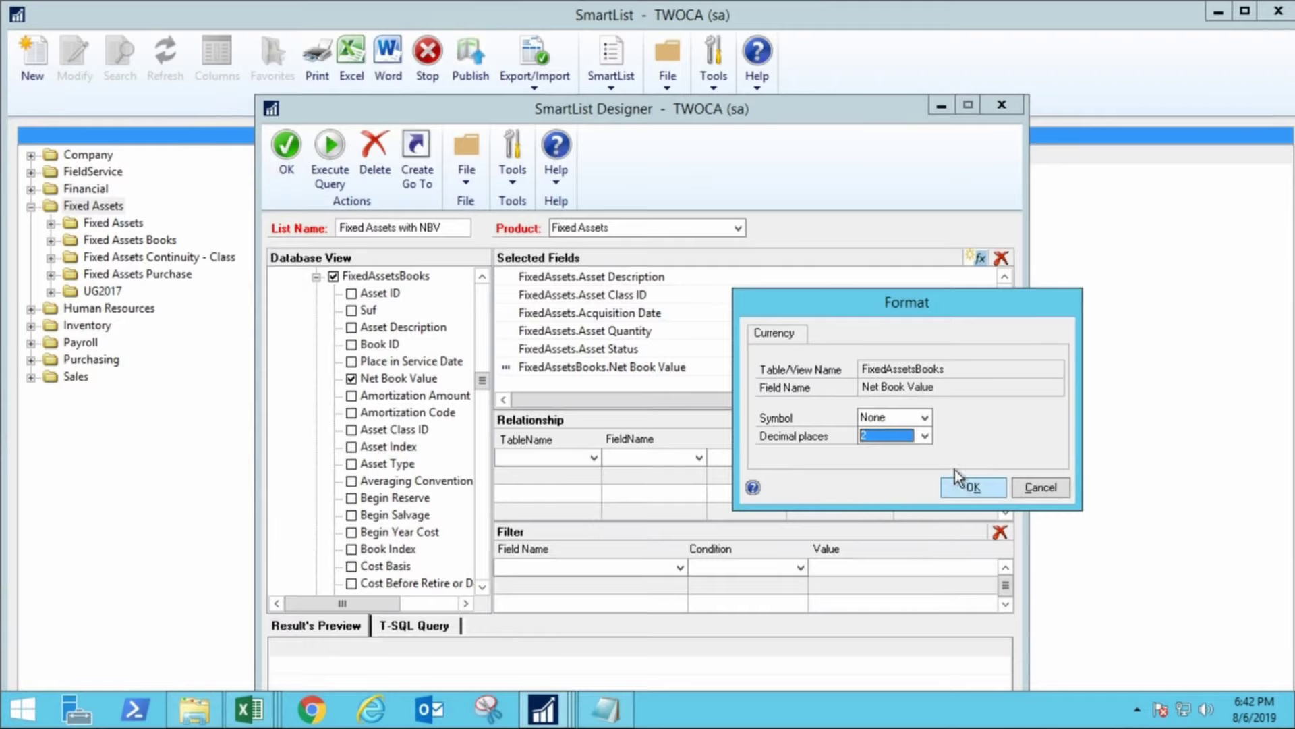
{"action": "left_click", "coordinate": [926, 416]}
{"action": "left_click", "coordinate": [958, 415]}
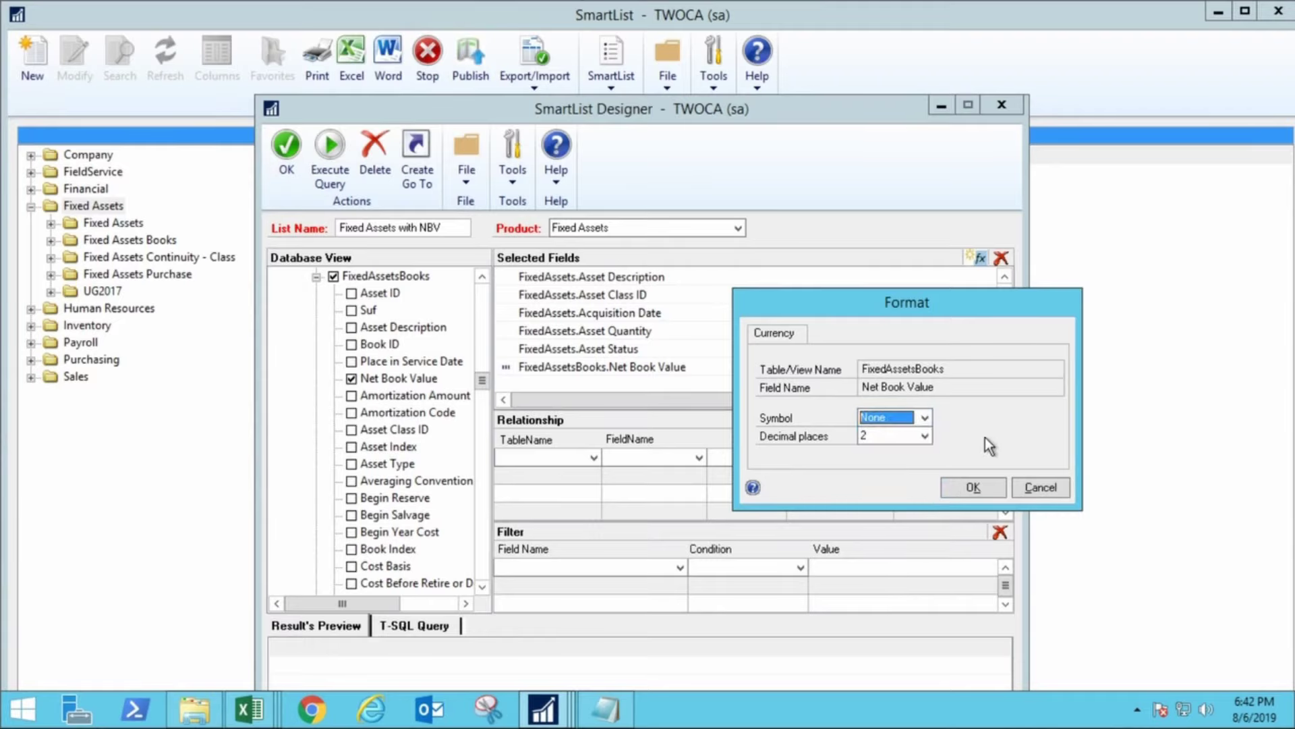
{"action": "left_click", "coordinate": [976, 488]}
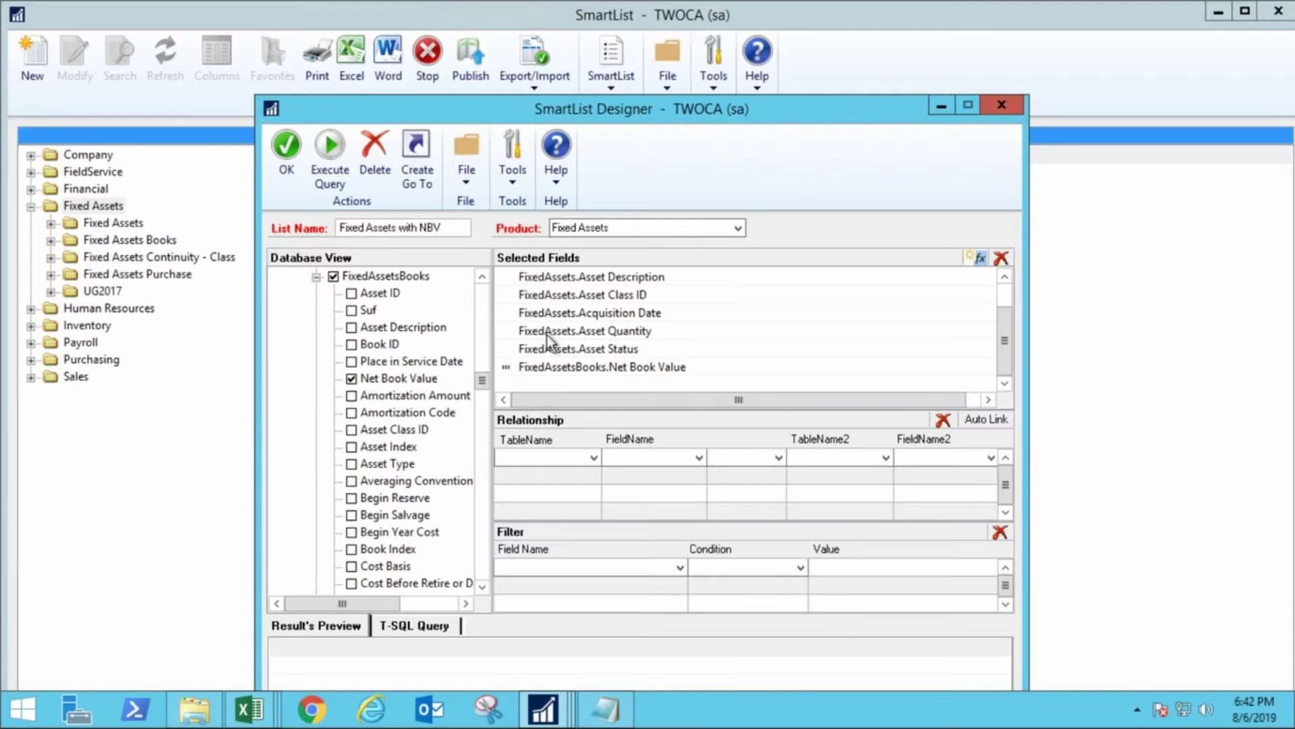
- Define a left join relationship from FixedAssets to FixedAssetsBooks, matching Asset ID to Asset ID
{"action": "left_click", "coordinate": [590, 453]}
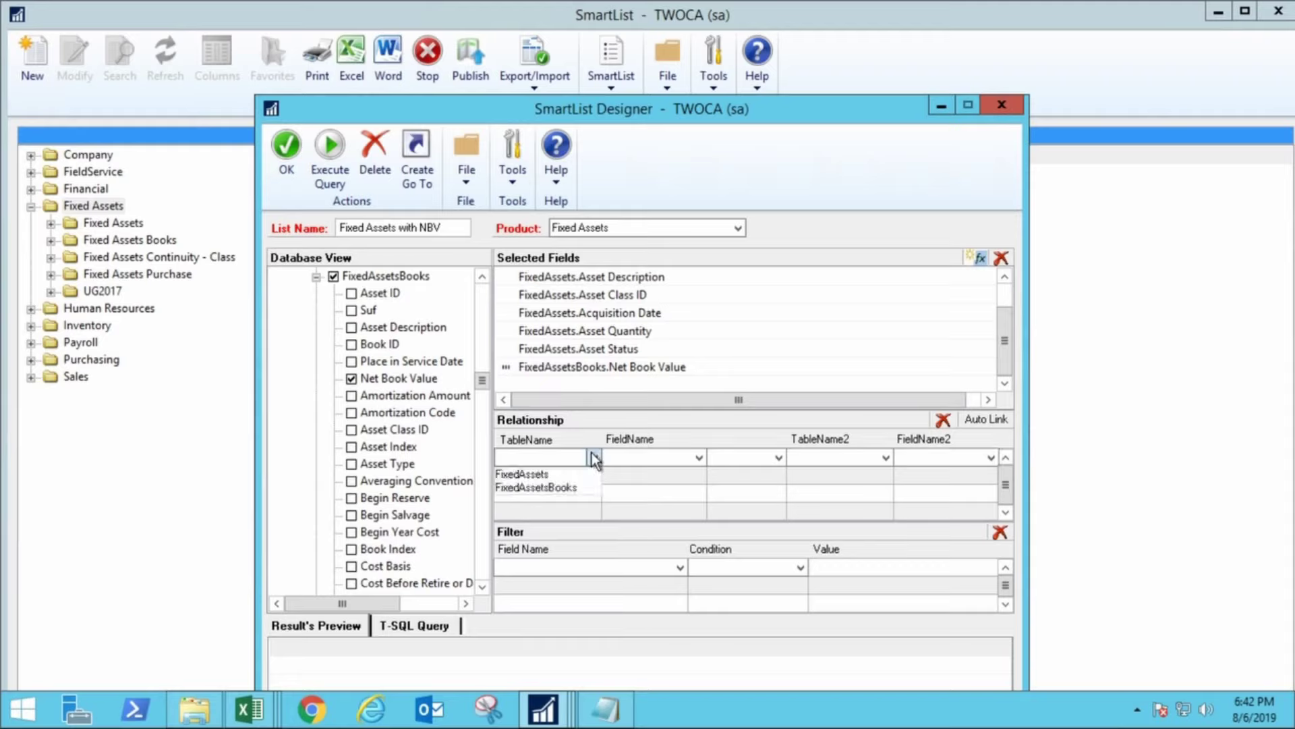
{"action": "left_click", "coordinate": [560, 475]}
{"action": "left_click", "coordinate": [699, 458]}
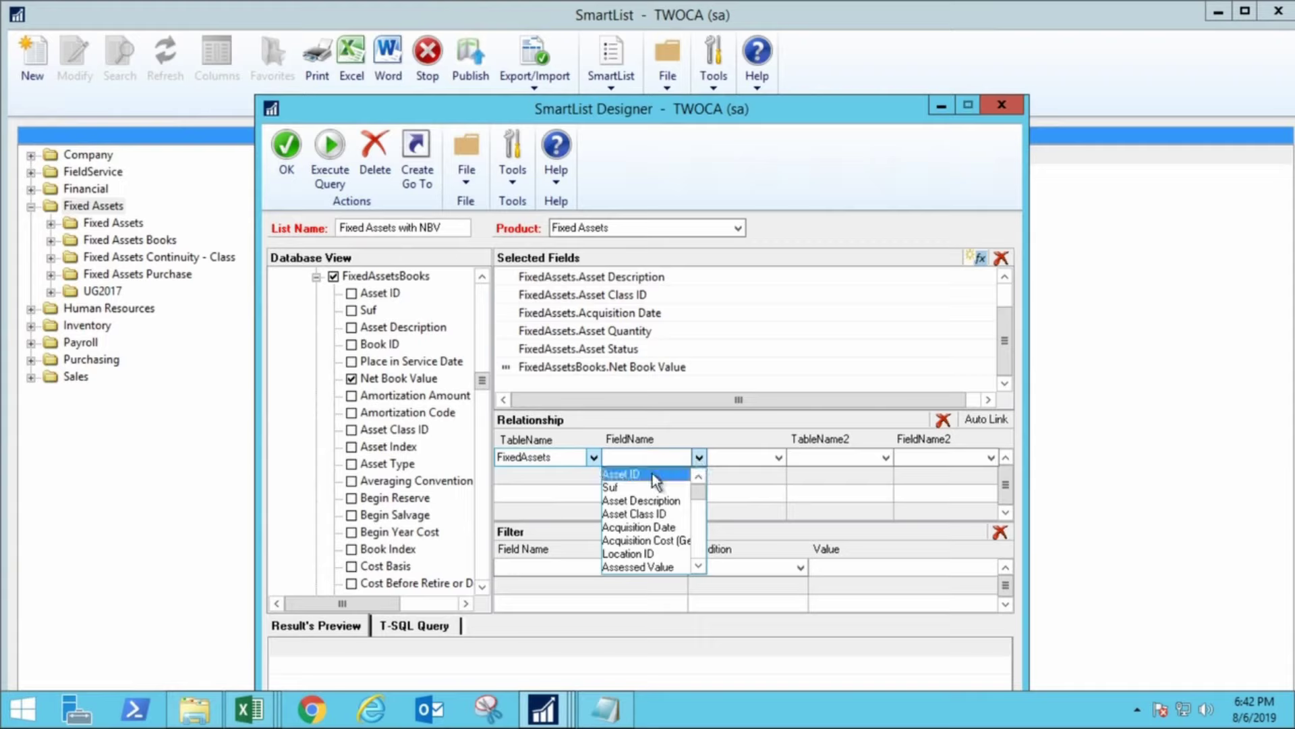
{"action": "left_click", "coordinate": [652, 475]}
{"action": "left_click", "coordinate": [778, 458]}
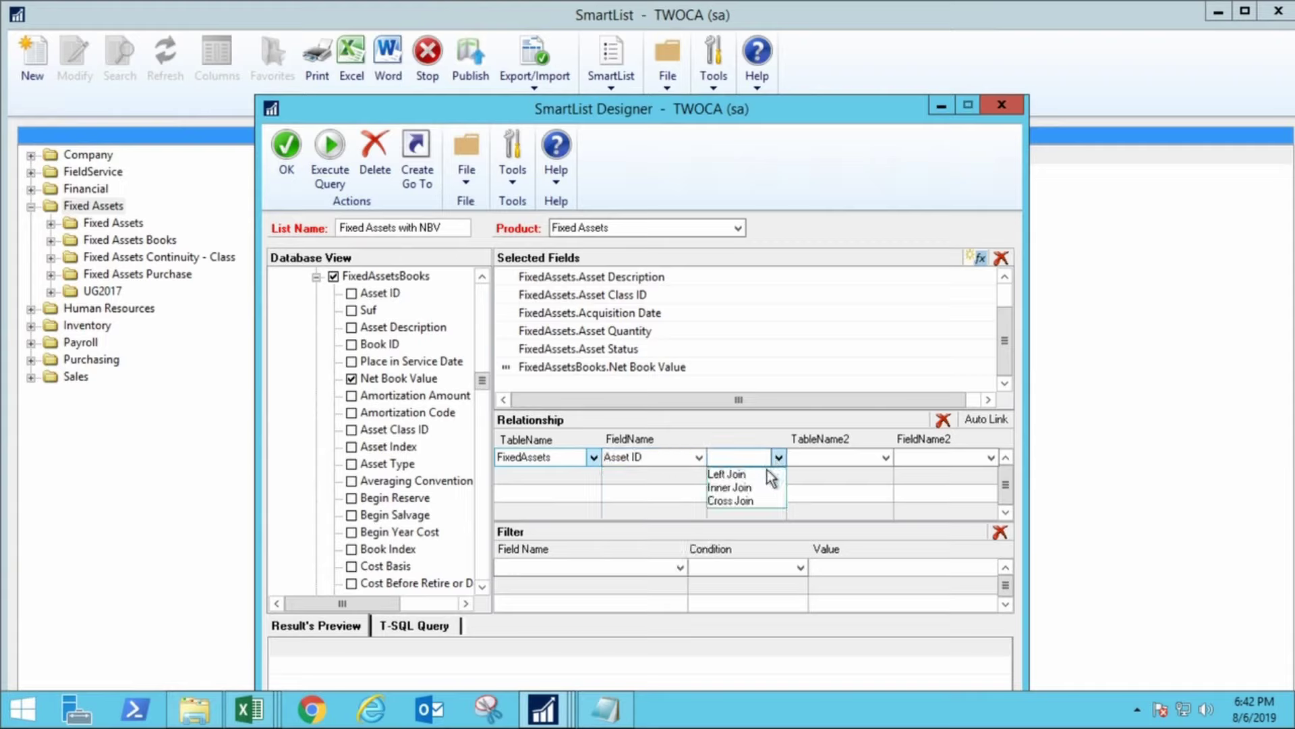
{"action": "left_click", "coordinate": [769, 474]}
{"action": "left_click", "coordinate": [884, 458]}
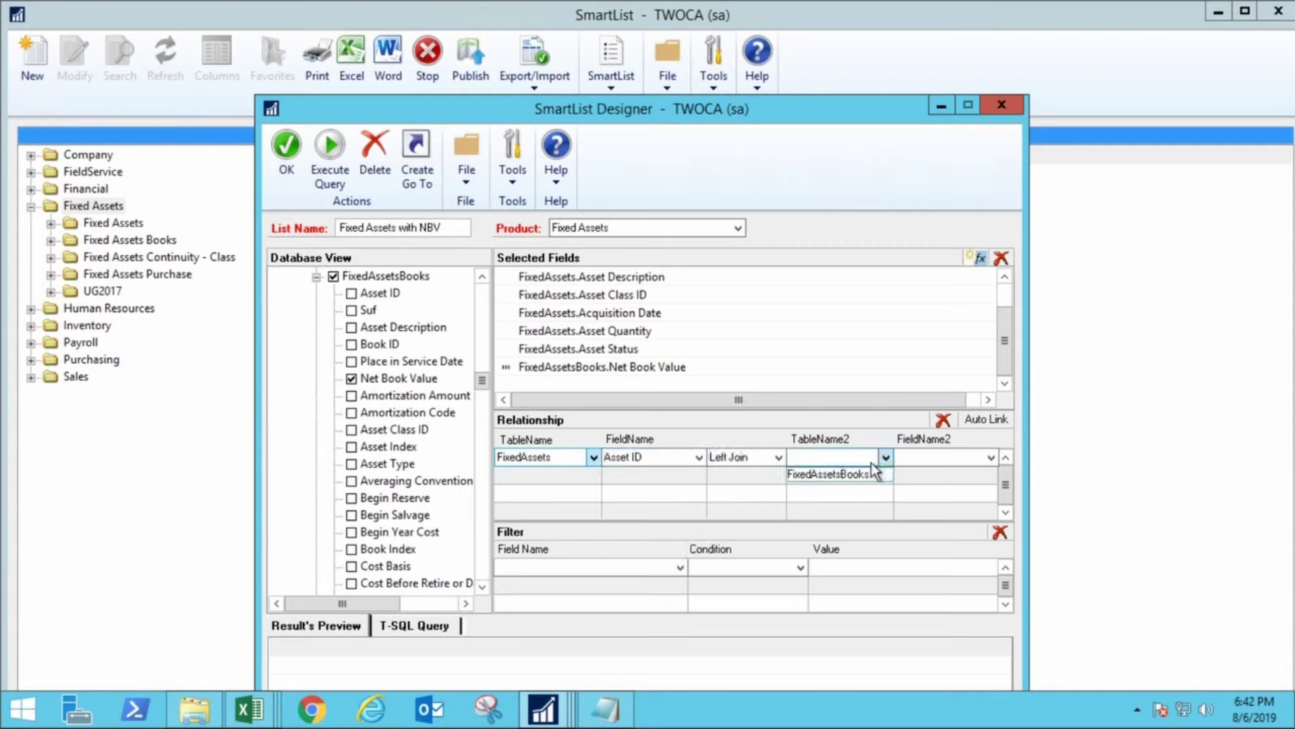
{"action": "left_click", "coordinate": [871, 474]}
{"action": "left_click", "coordinate": [990, 458]}
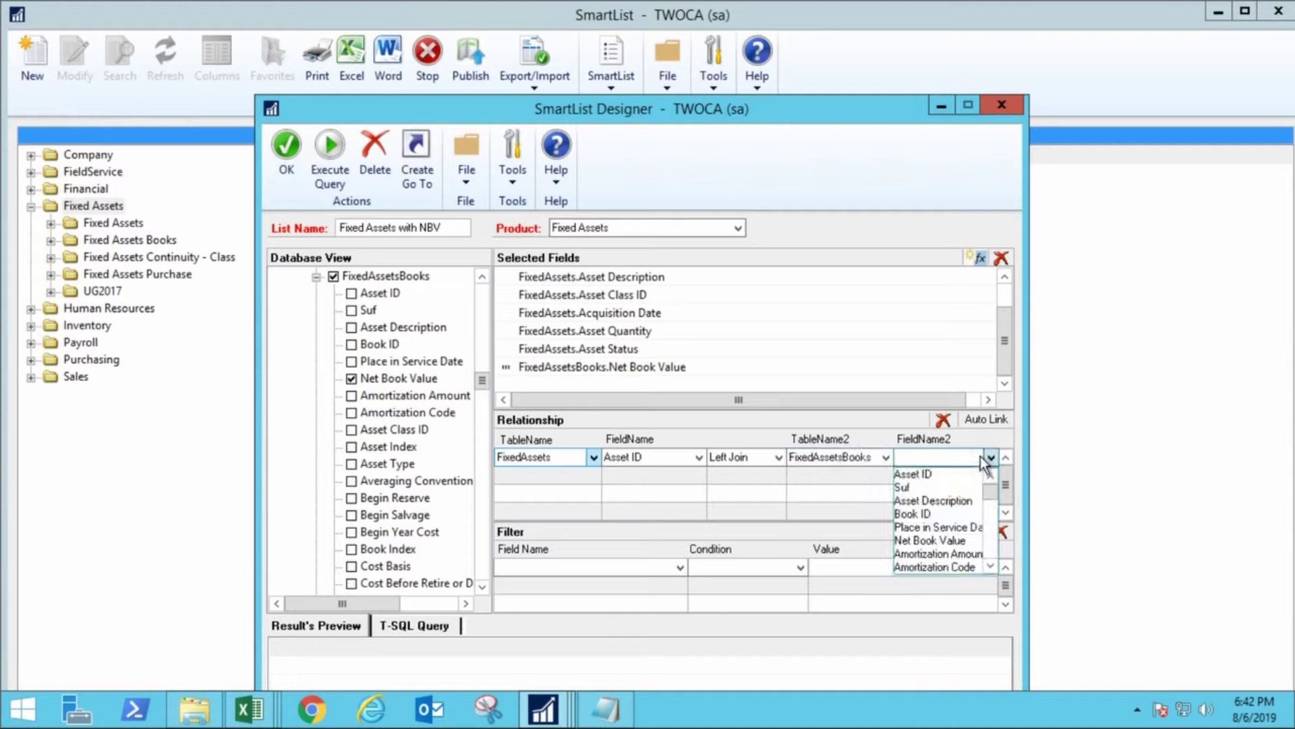
{"action": "left_click", "coordinate": [947, 471]}
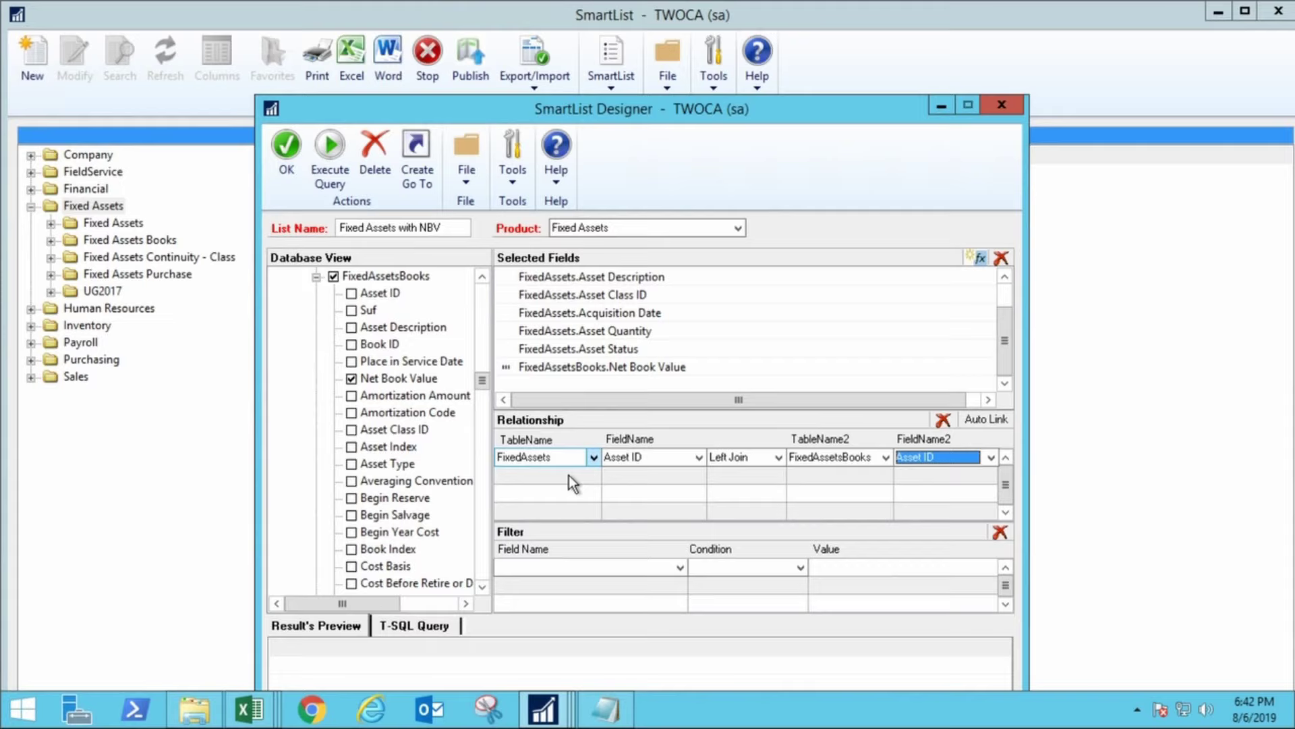
- Try to reset the table links and create the relationship automatically with Auto Link
{"action": "left_click", "coordinate": [985, 420]}
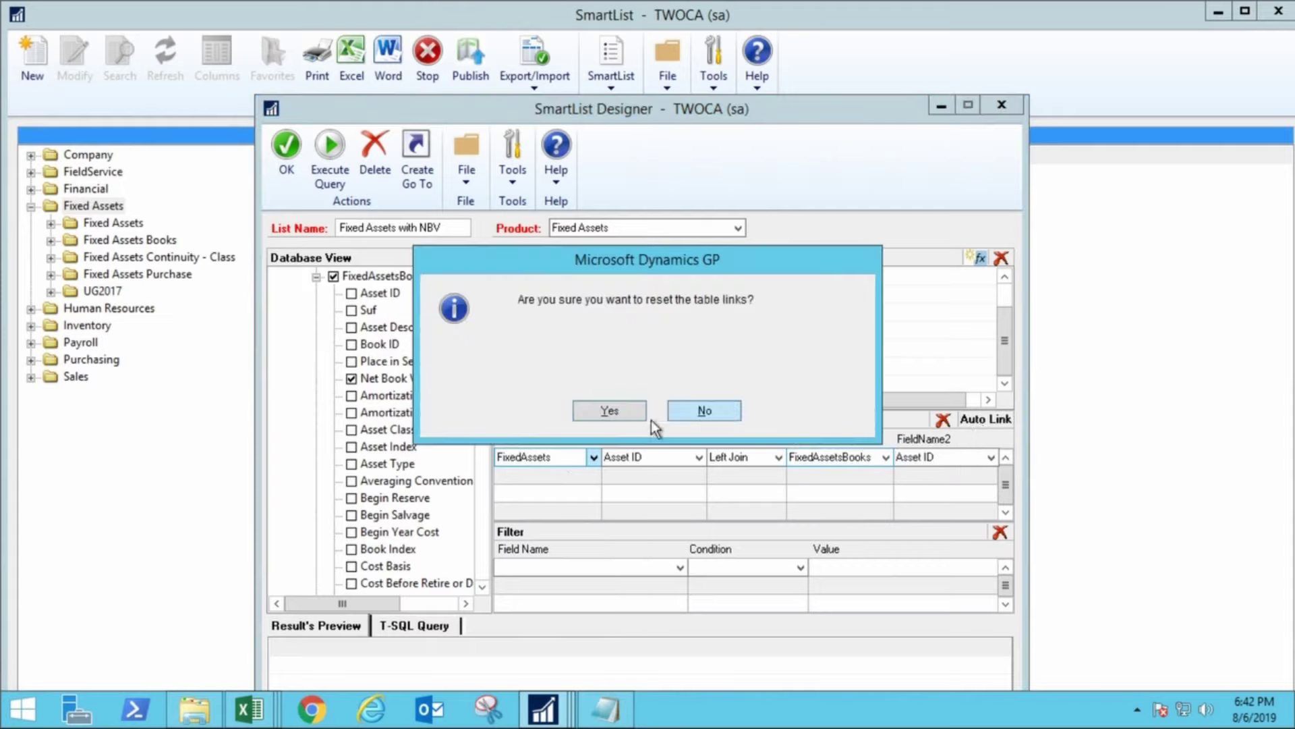
{"action": "left_click", "coordinate": [625, 415]}
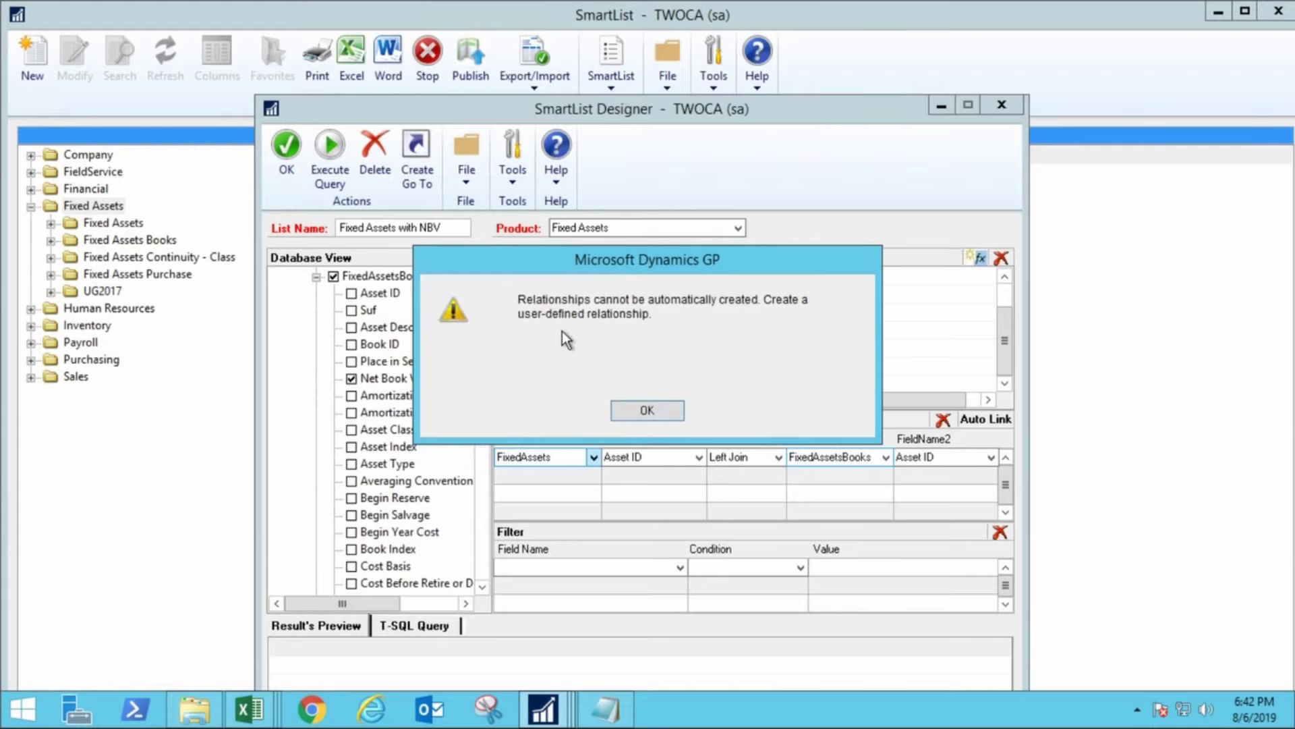
{"action": "left_click", "coordinate": [638, 411]}
- Re-create the user-defined relationship as a left join of FixedAssets Asset ID to FixedAssetsBooks Asset ID
{"action": "left_click", "coordinate": [594, 458]}
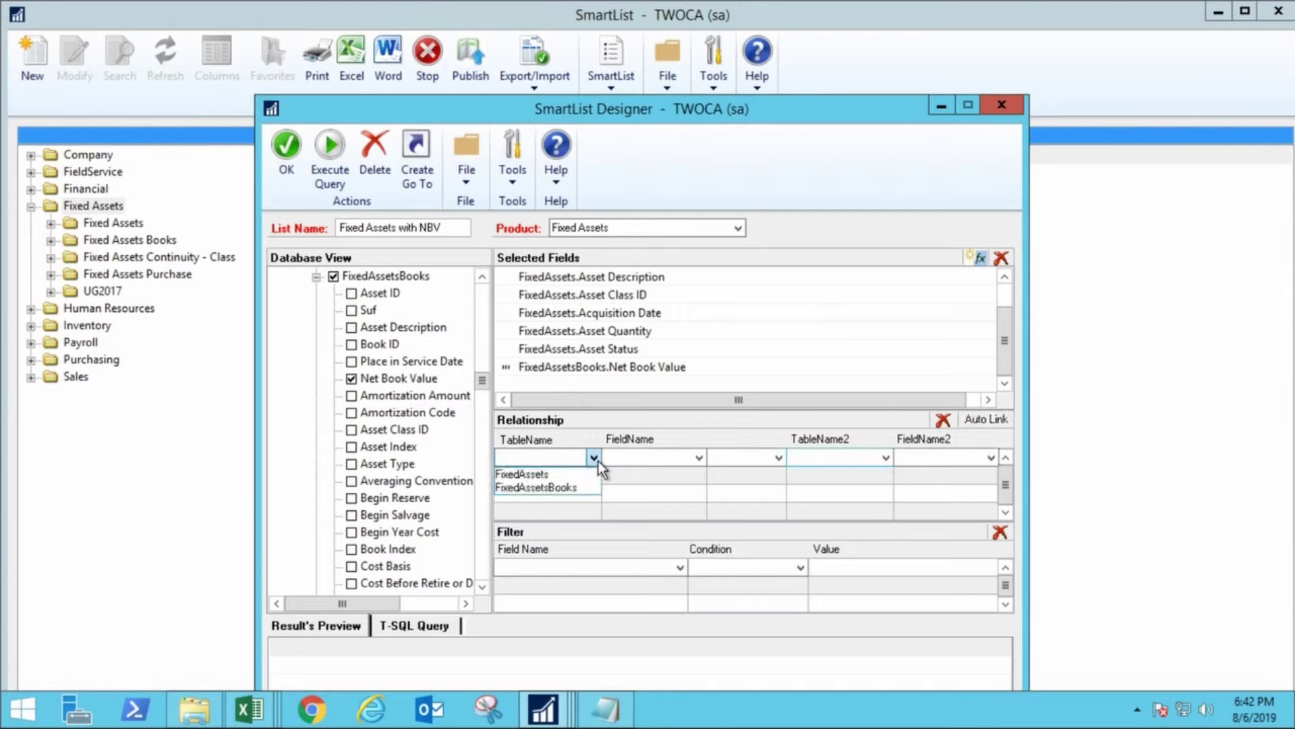
{"action": "left_click", "coordinate": [571, 472]}
{"action": "left_click", "coordinate": [699, 457]}
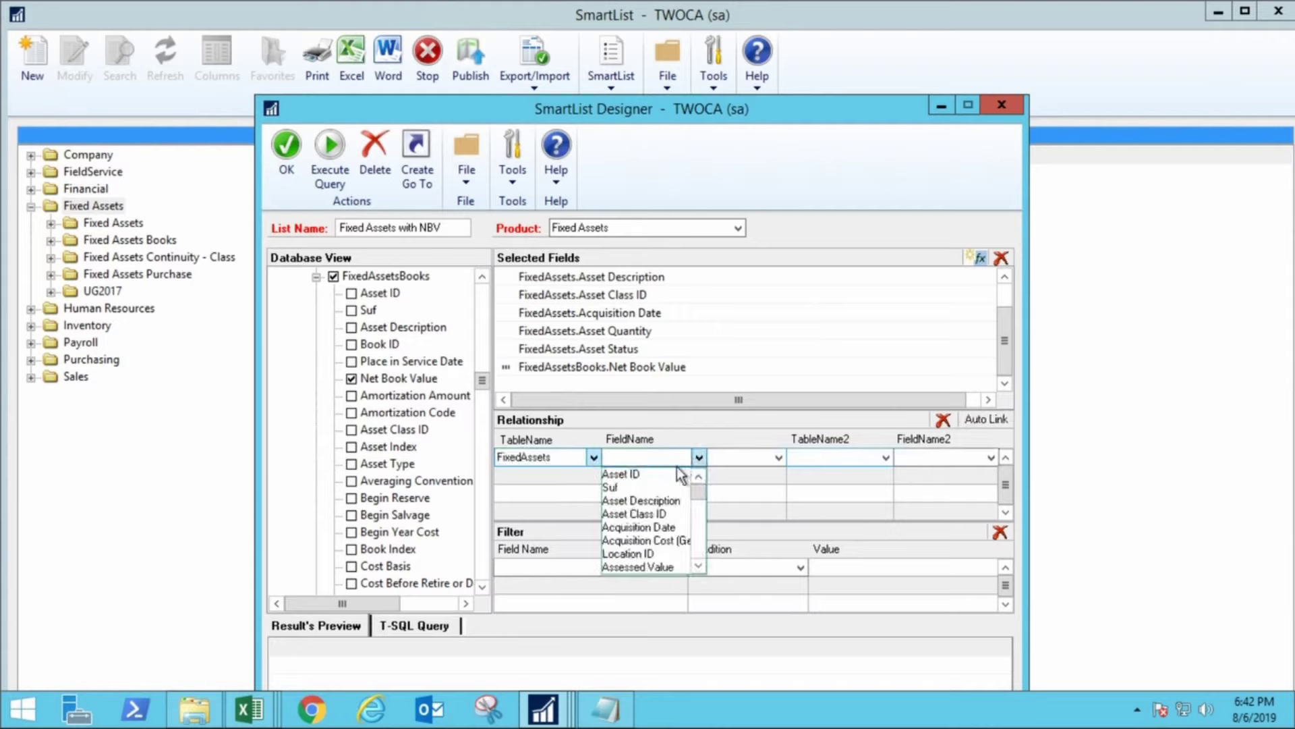
{"action": "left_click", "coordinate": [671, 472]}
{"action": "left_click", "coordinate": [779, 458]}
{"action": "left_click", "coordinate": [742, 473]}
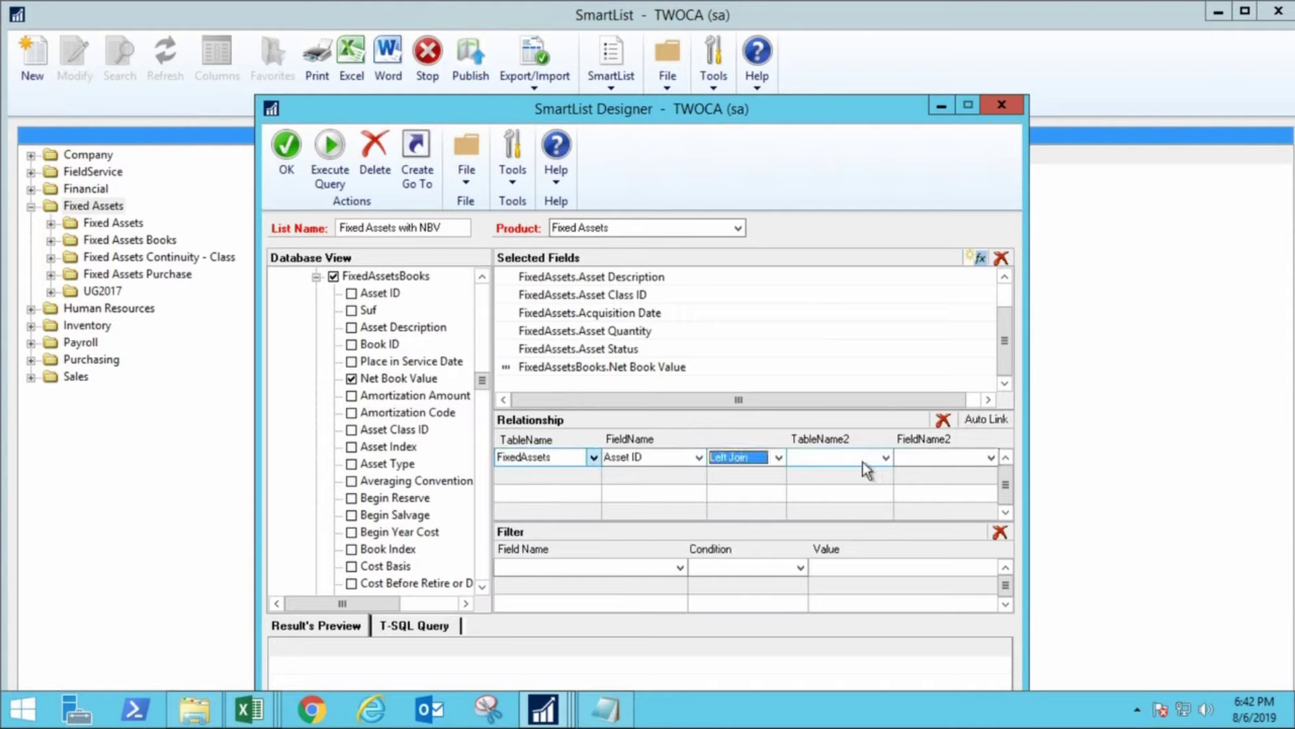
{"action": "left_click", "coordinate": [886, 458]}
{"action": "left_click", "coordinate": [856, 470]}
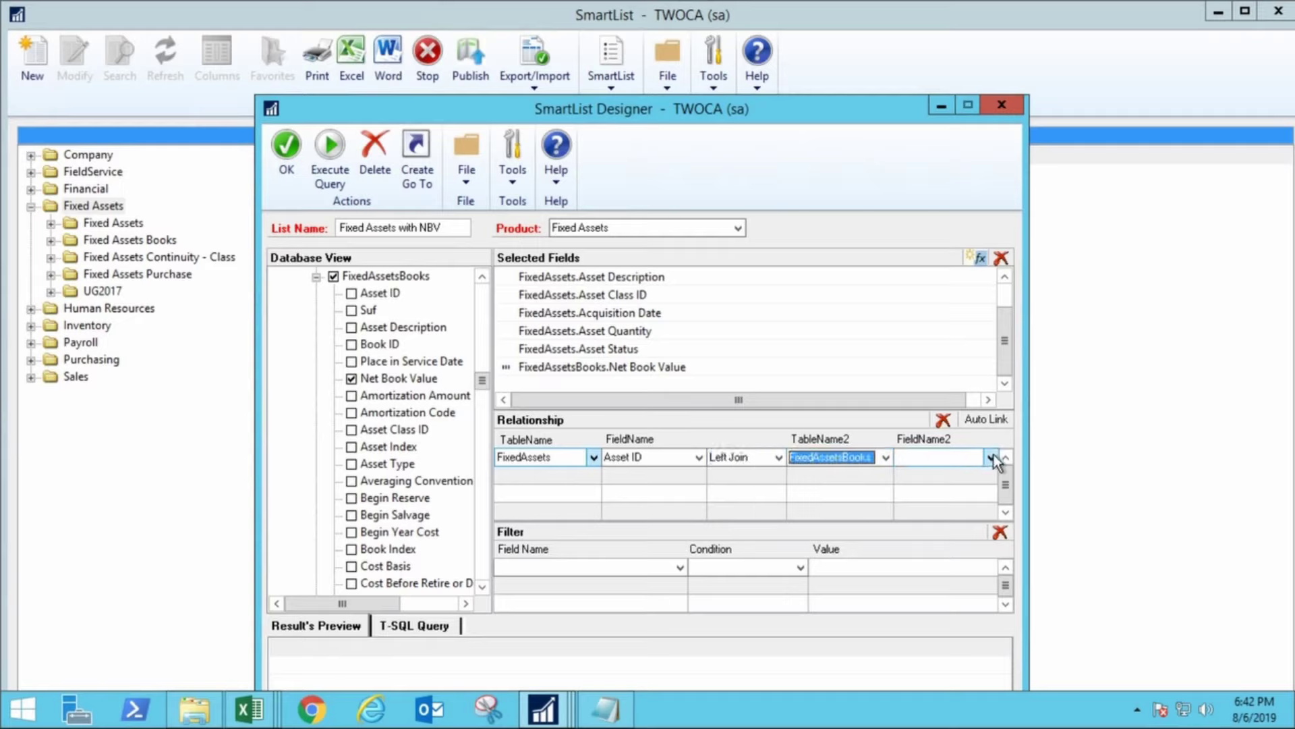
{"action": "left_click", "coordinate": [990, 458]}
{"action": "left_click", "coordinate": [943, 475]}
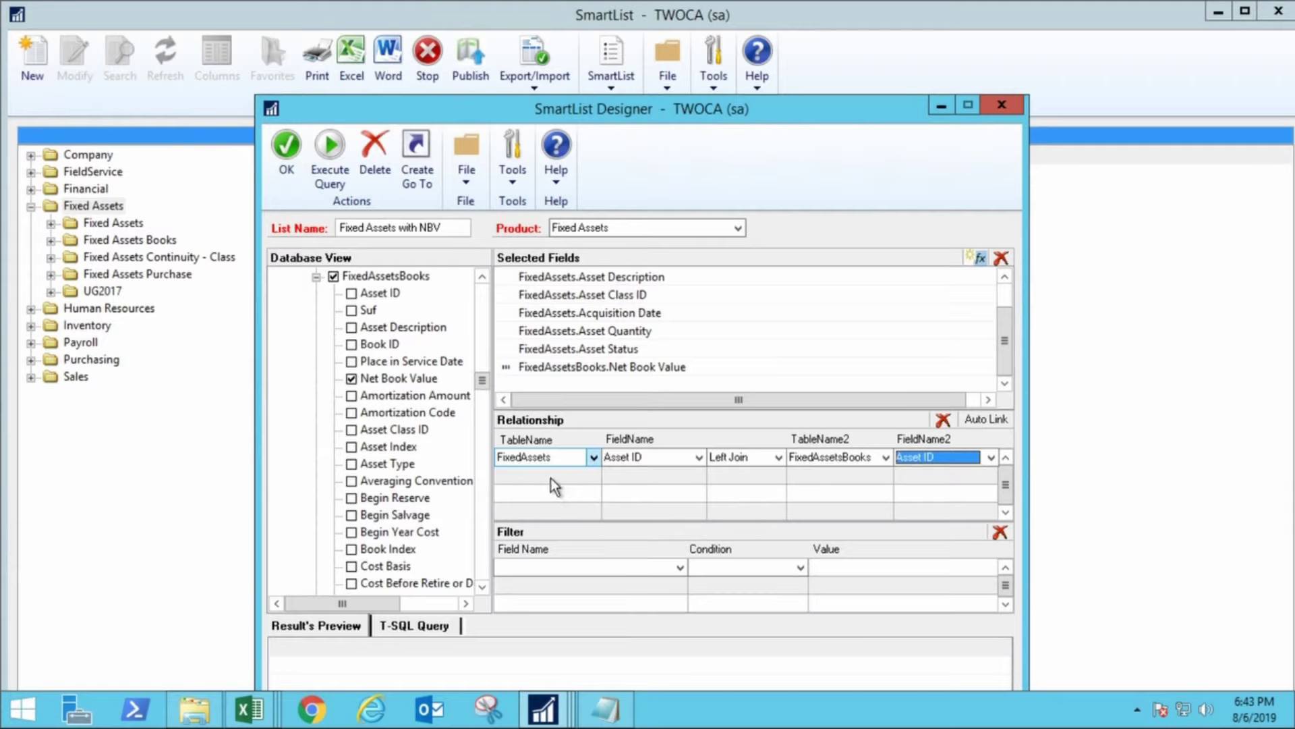
- Execute the list's query and look over the previewed rows and columns
{"action": "left_click", "coordinate": [335, 162]}
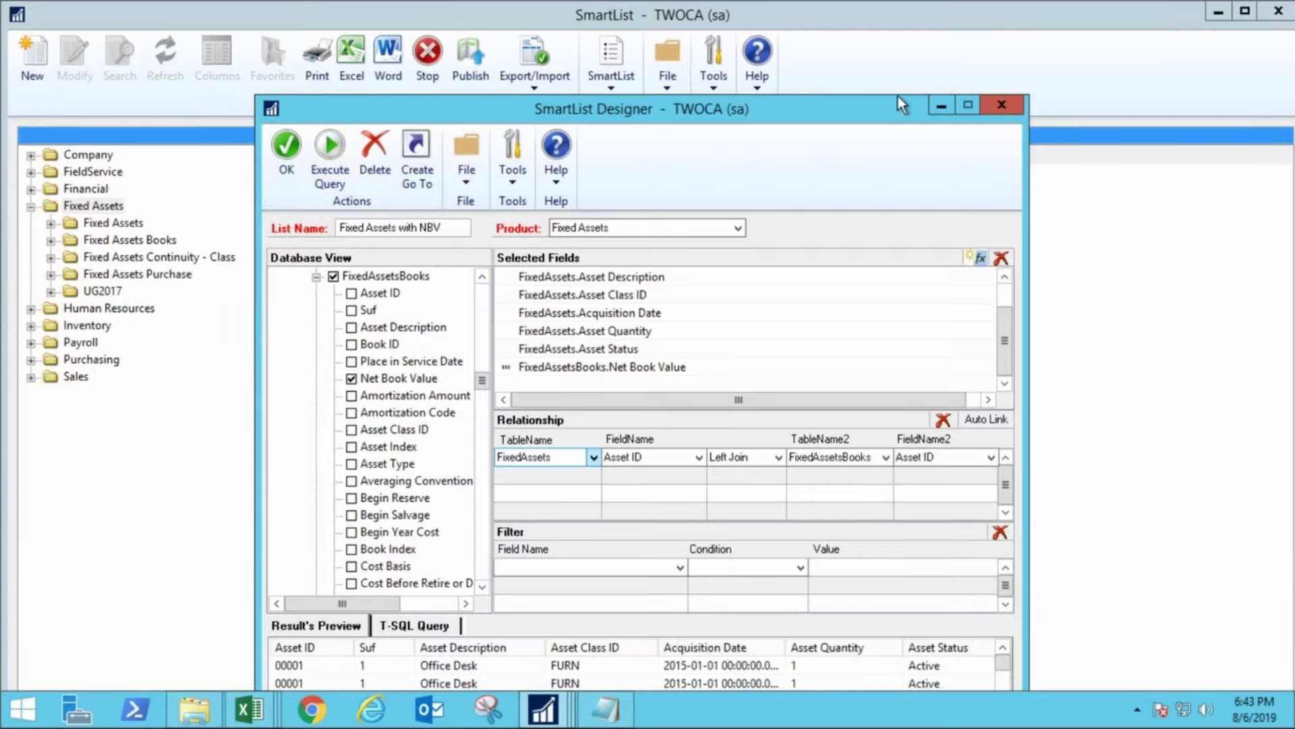
{"action": "left_click_drag", "start_coordinate": [864, 108], "coordinate": [861, 27]}
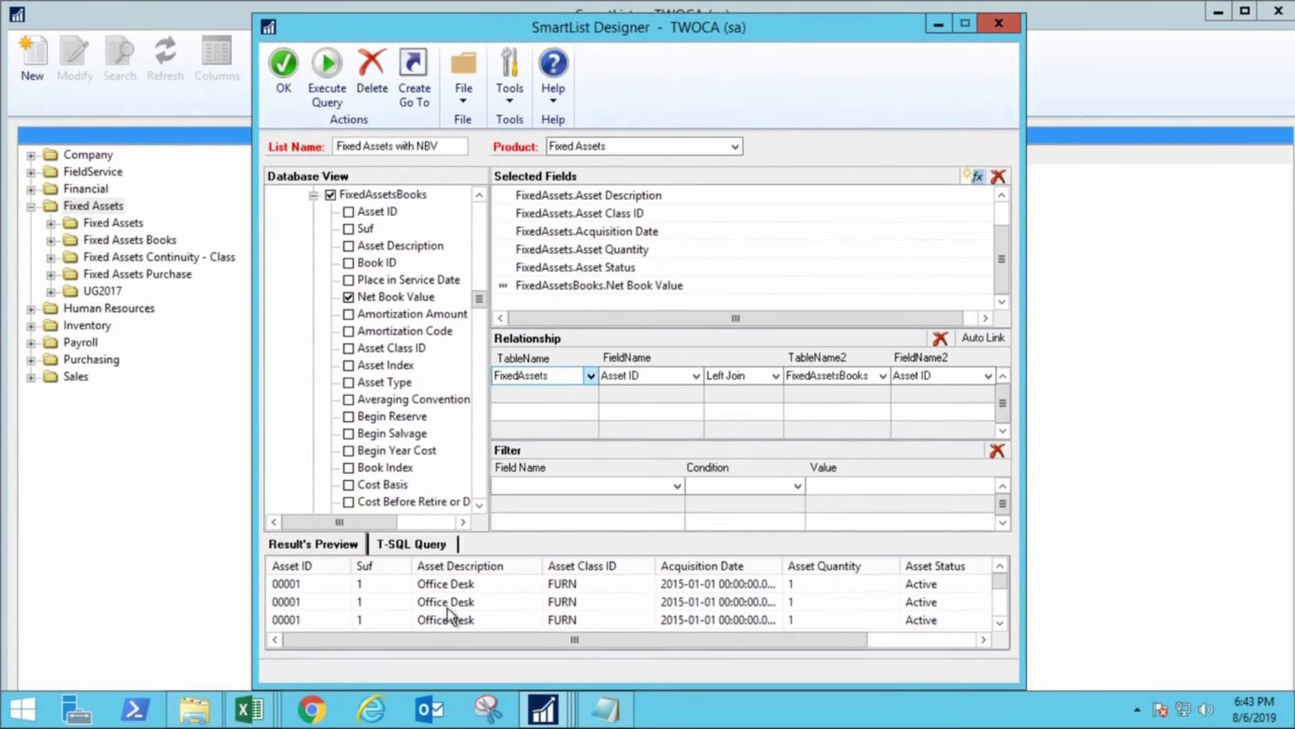
{"action": "mouse_move", "coordinate": [620, 638]}
{"action": "left_mouse_down"}
{"action": "mouse_move", "coordinate": [768, 645]}
{"action": "mouse_move", "coordinate": [609, 646]}
{"action": "left_mouse_up"}
- Read through the generated T-SQL query, including its Net Book Value expression and left join
{"action": "left_click", "coordinate": [401, 548]}
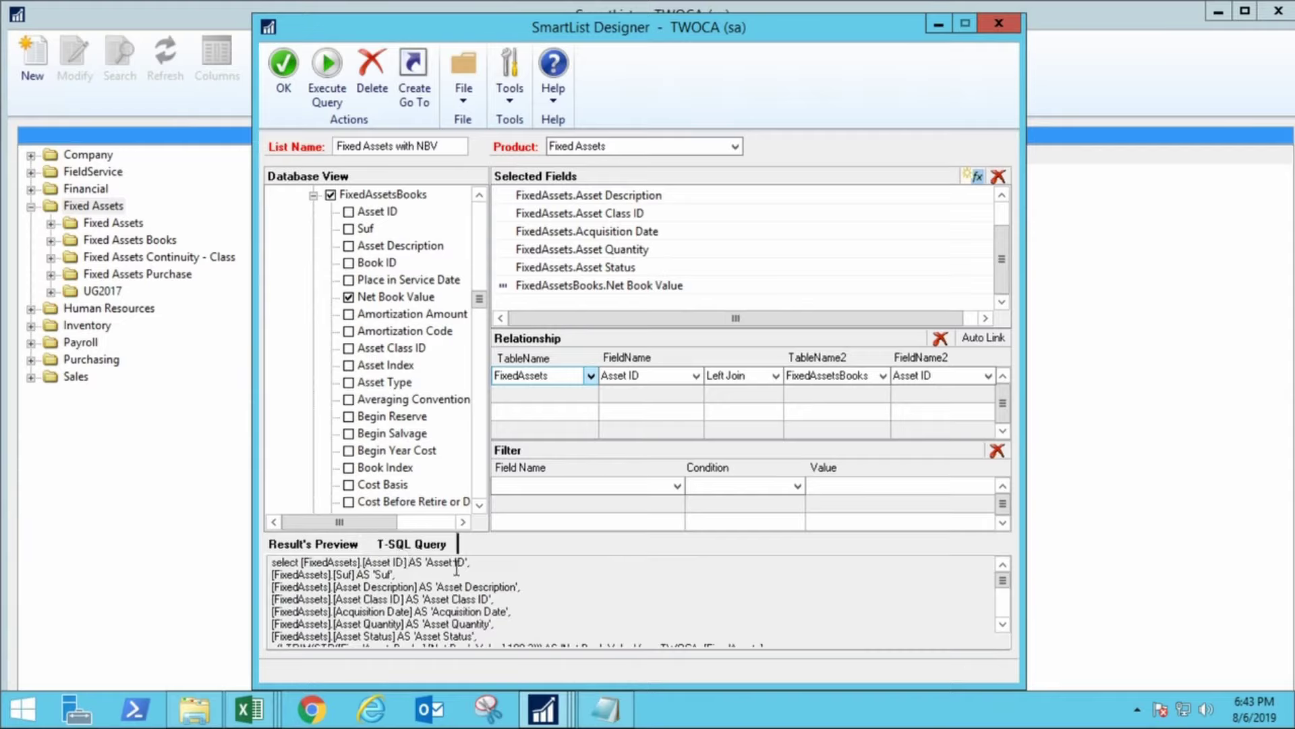
{"action": "left_click", "coordinate": [472, 568]}
{"action": "scroll", "coordinate": [473, 576], "scroll_direction": "down", "scroll_amount": 1}
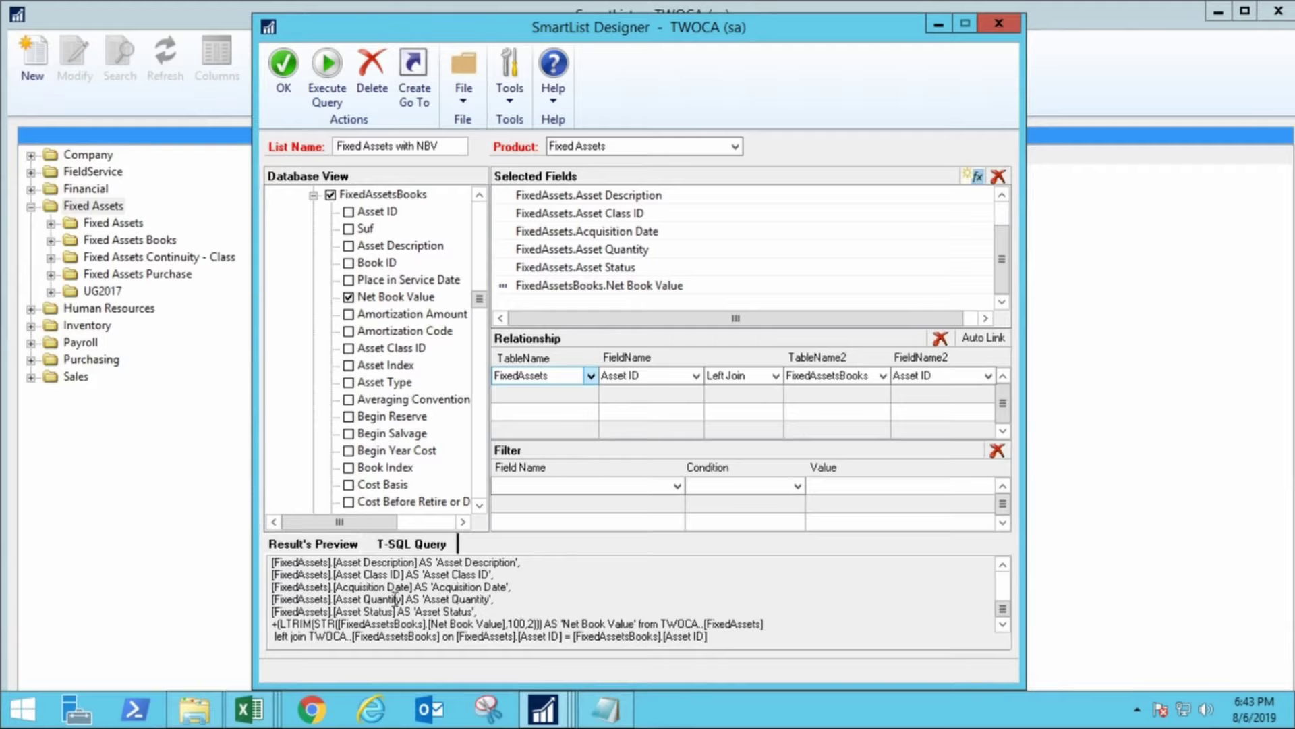
{"action": "scroll", "coordinate": [397, 599], "scroll_direction": "up", "scroll_amount": 1}
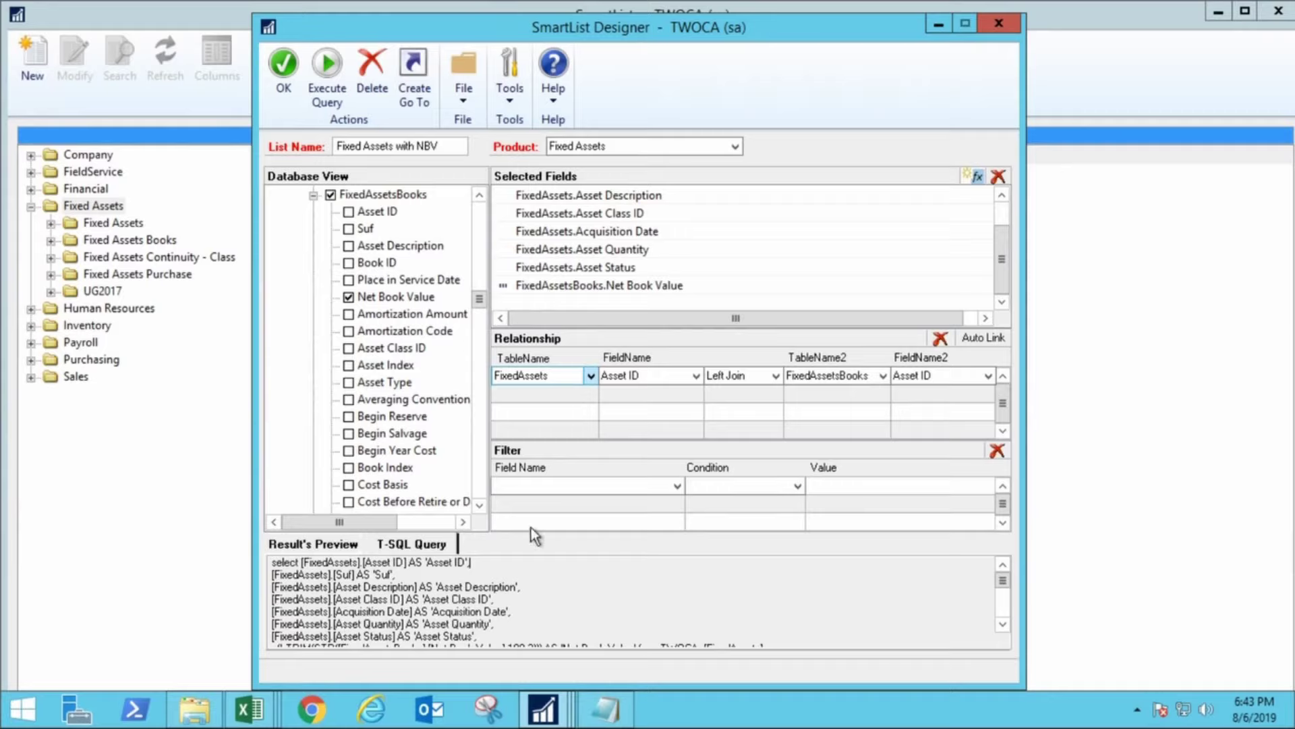
- Save the designed list and publish Fixed Assets with NBV as an Excel report
{"action": "left_click", "coordinate": [283, 95]}
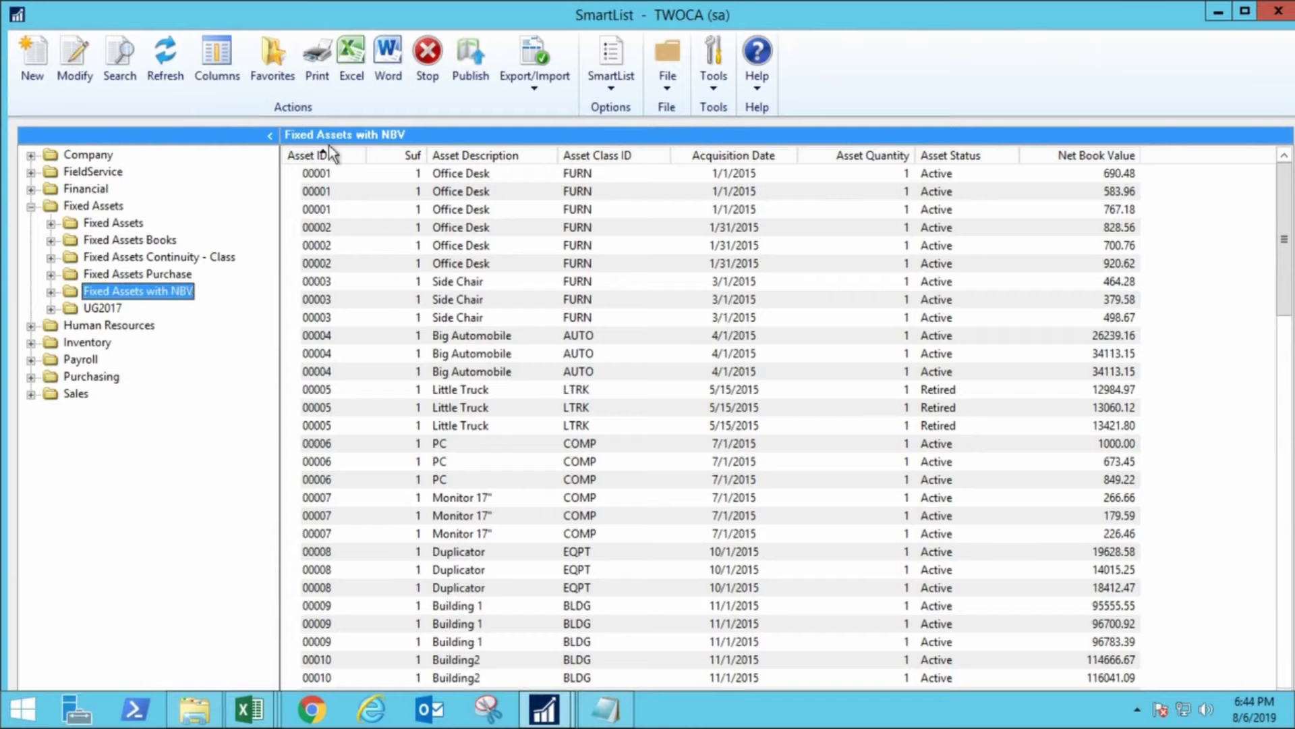
{"action": "left_click", "coordinate": [459, 70]}
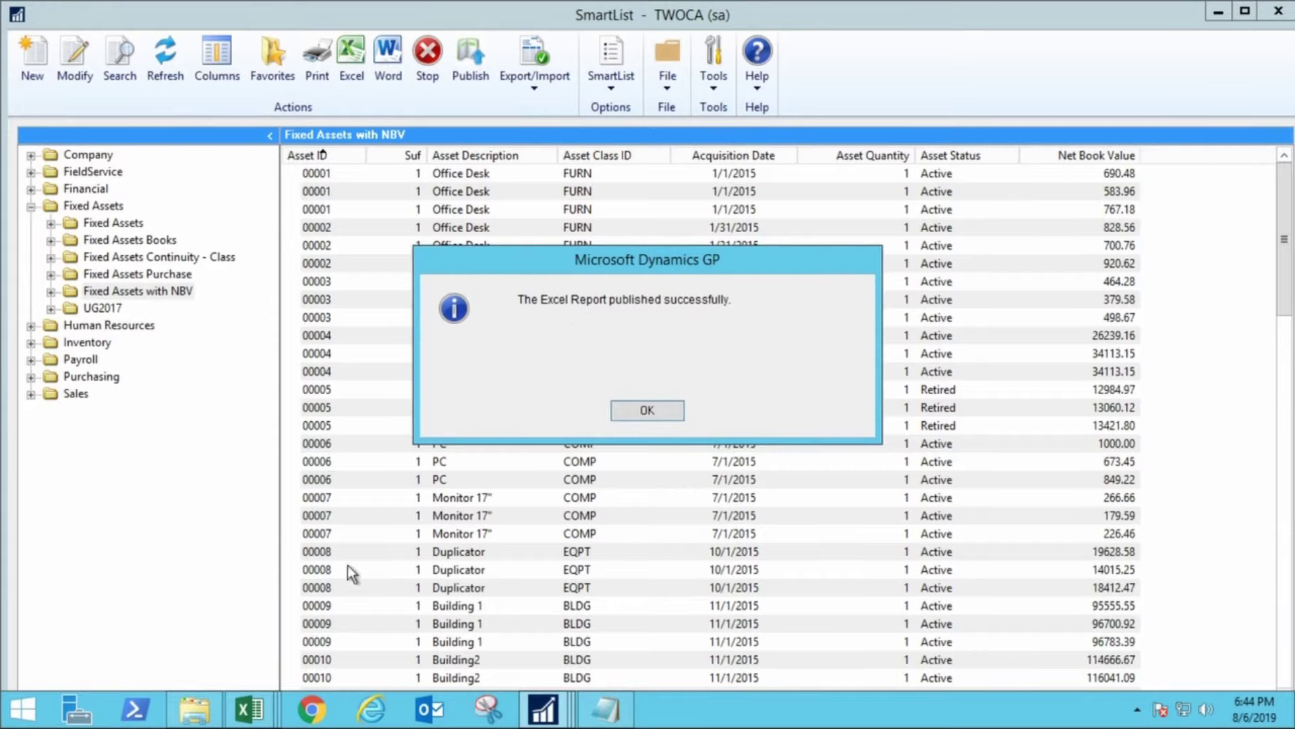
- Switch to File Explorer and open TWOCA Fixed Assets with NBV from the TWOCA Fixed Assets report folder, cancelling Excel's open External Data Properties dialog
{"action": "left_click", "coordinate": [196, 707]}
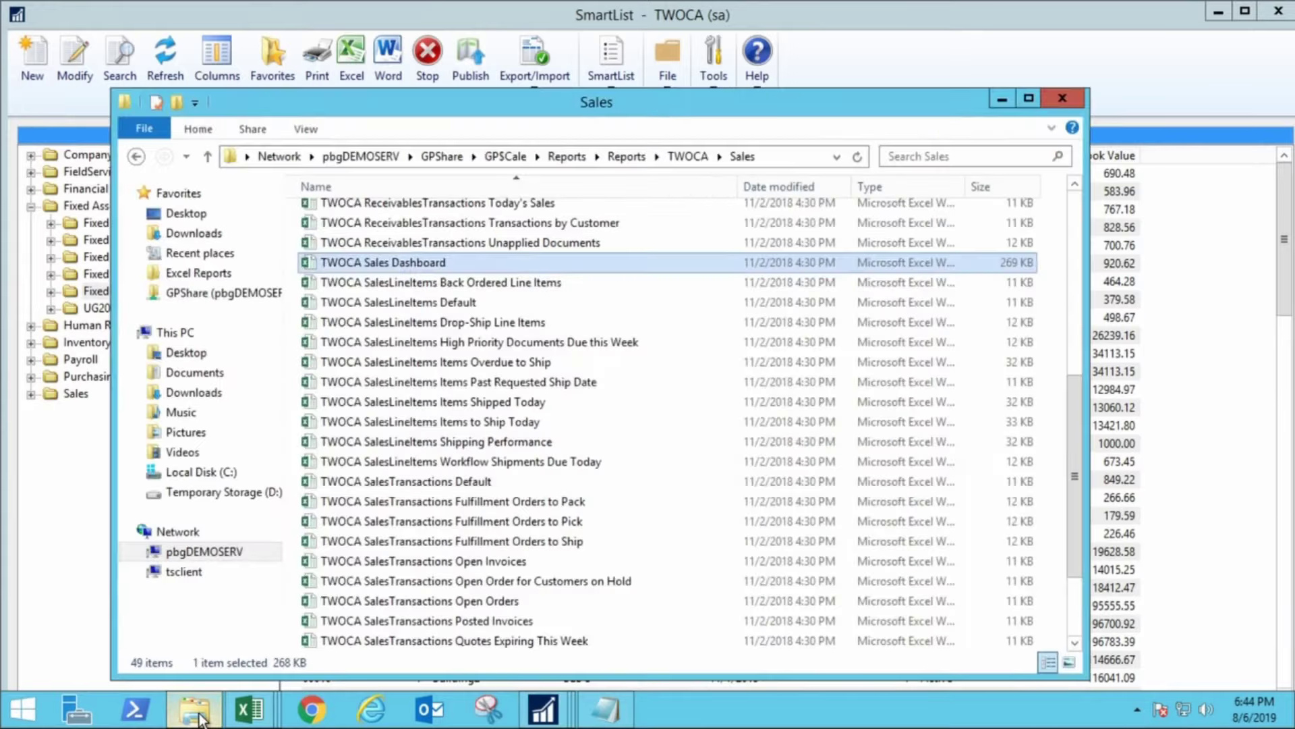
{"action": "left_click", "coordinate": [688, 157]}
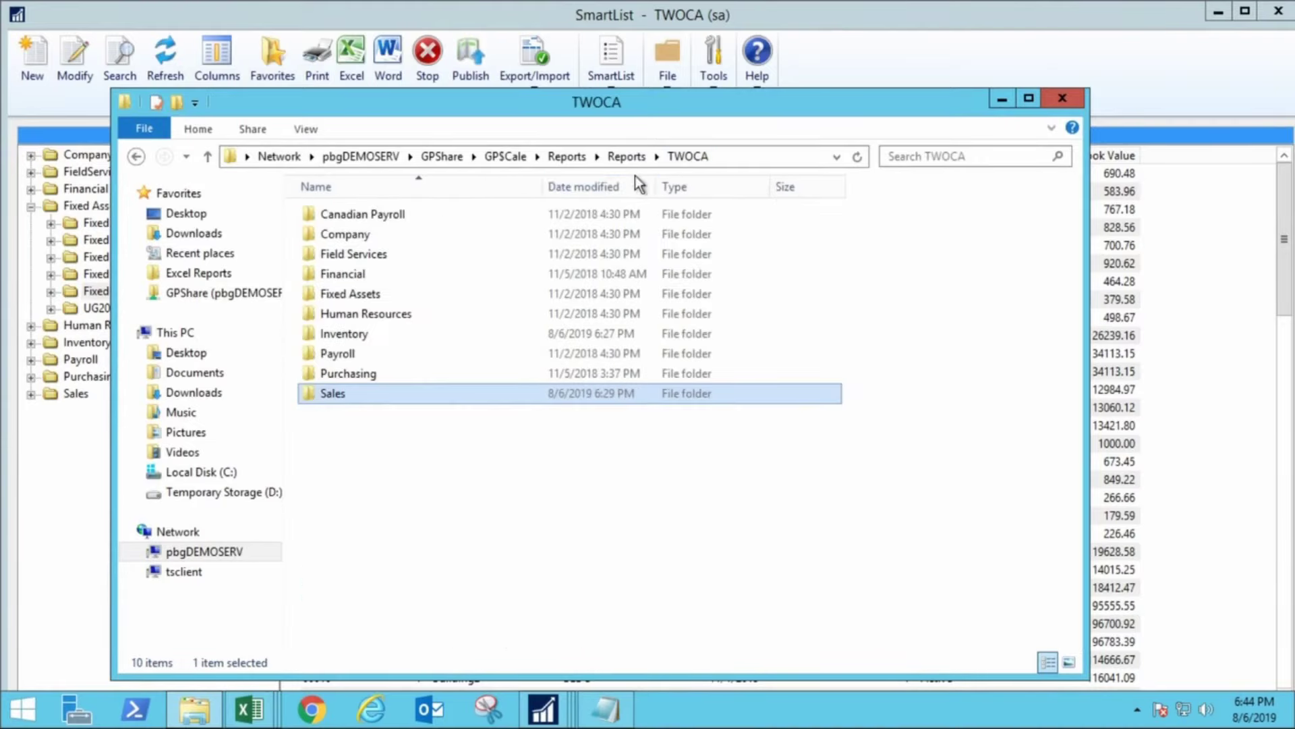
{"action": "double_click", "coordinate": [386, 298]}
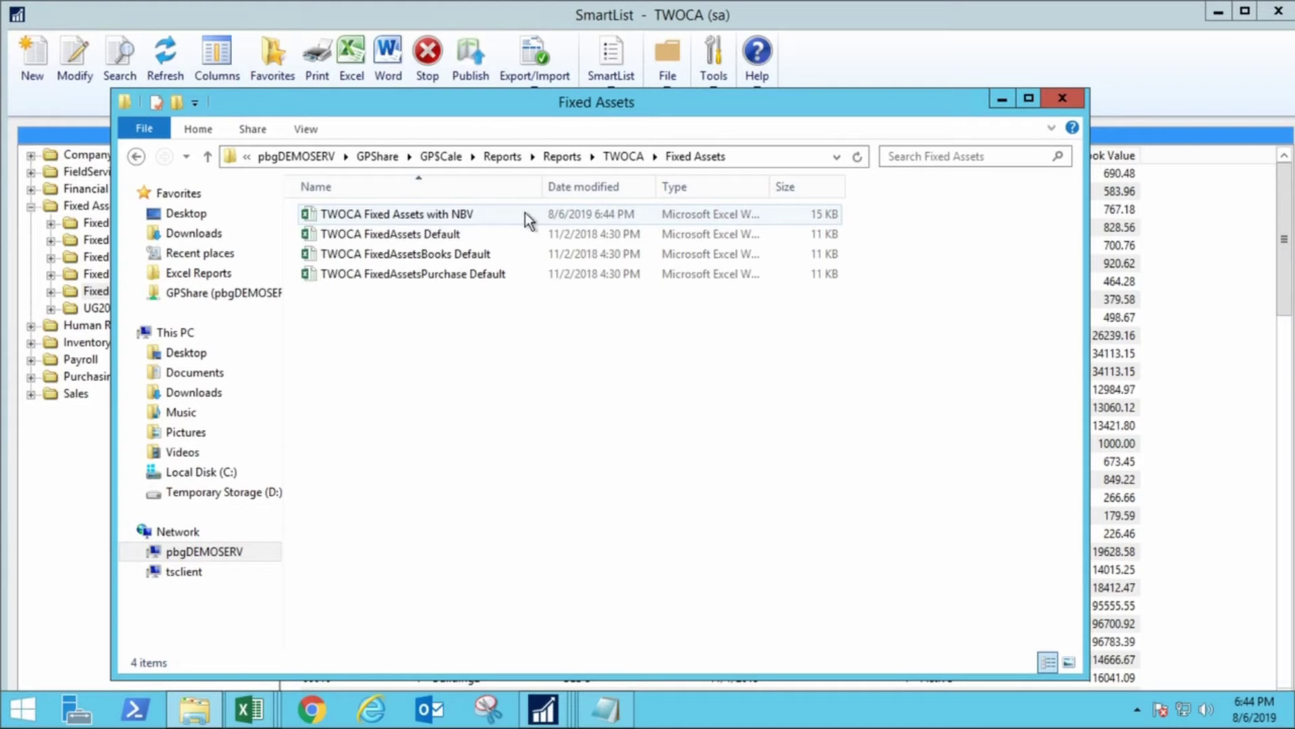
{"action": "double_click", "coordinate": [446, 213]}
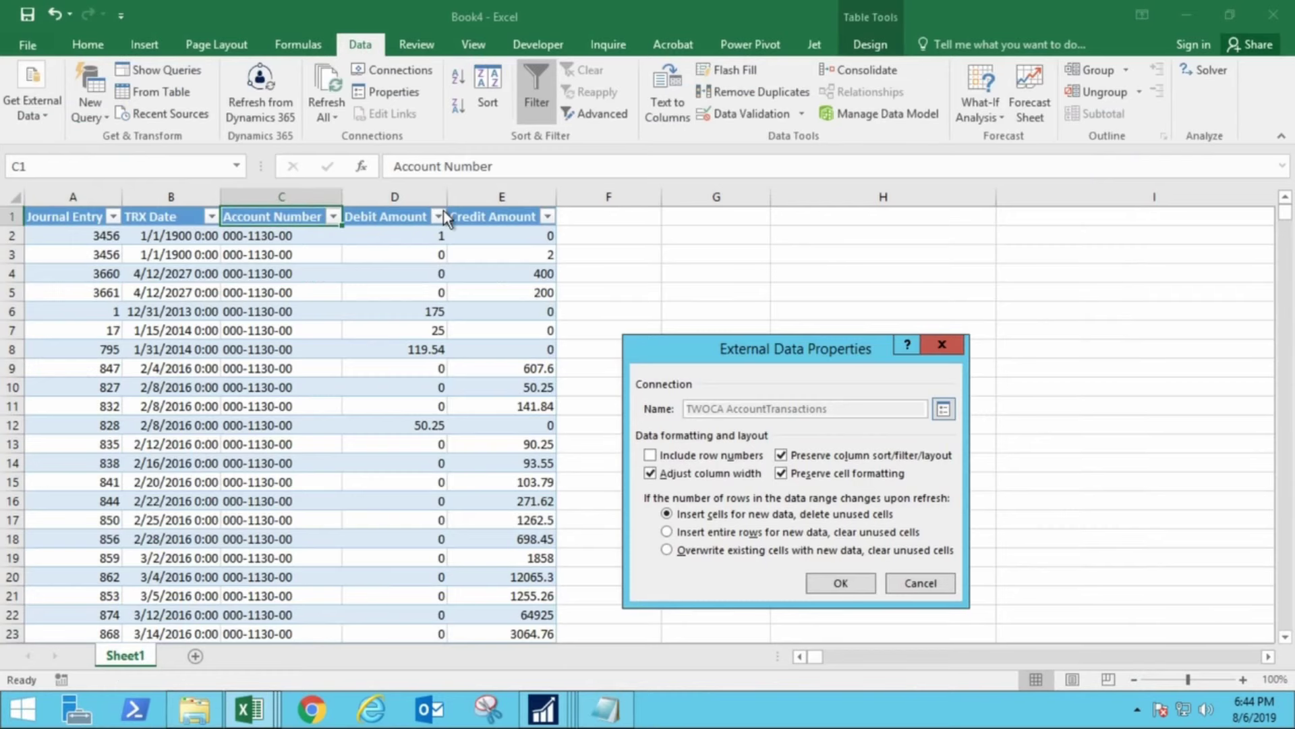
{"action": "left_click", "coordinate": [917, 582]}
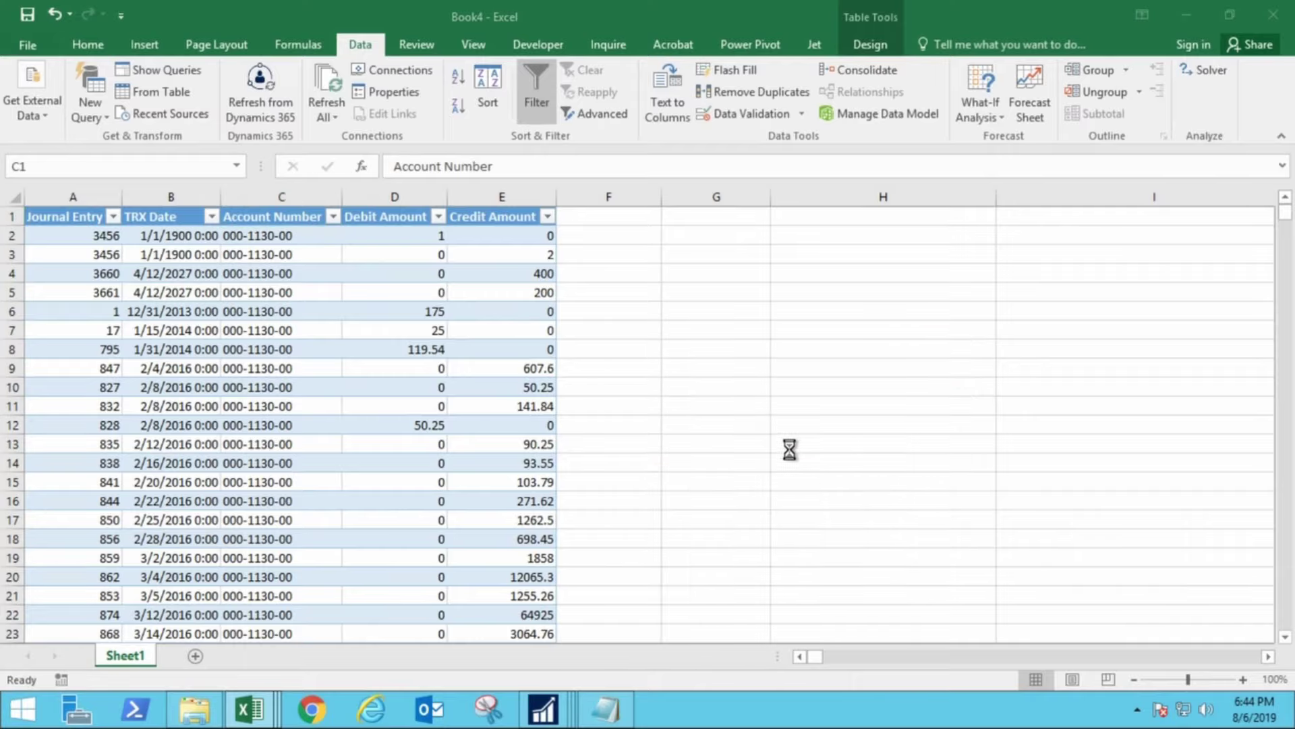
{"action": "left_click", "coordinate": [433, 158]}
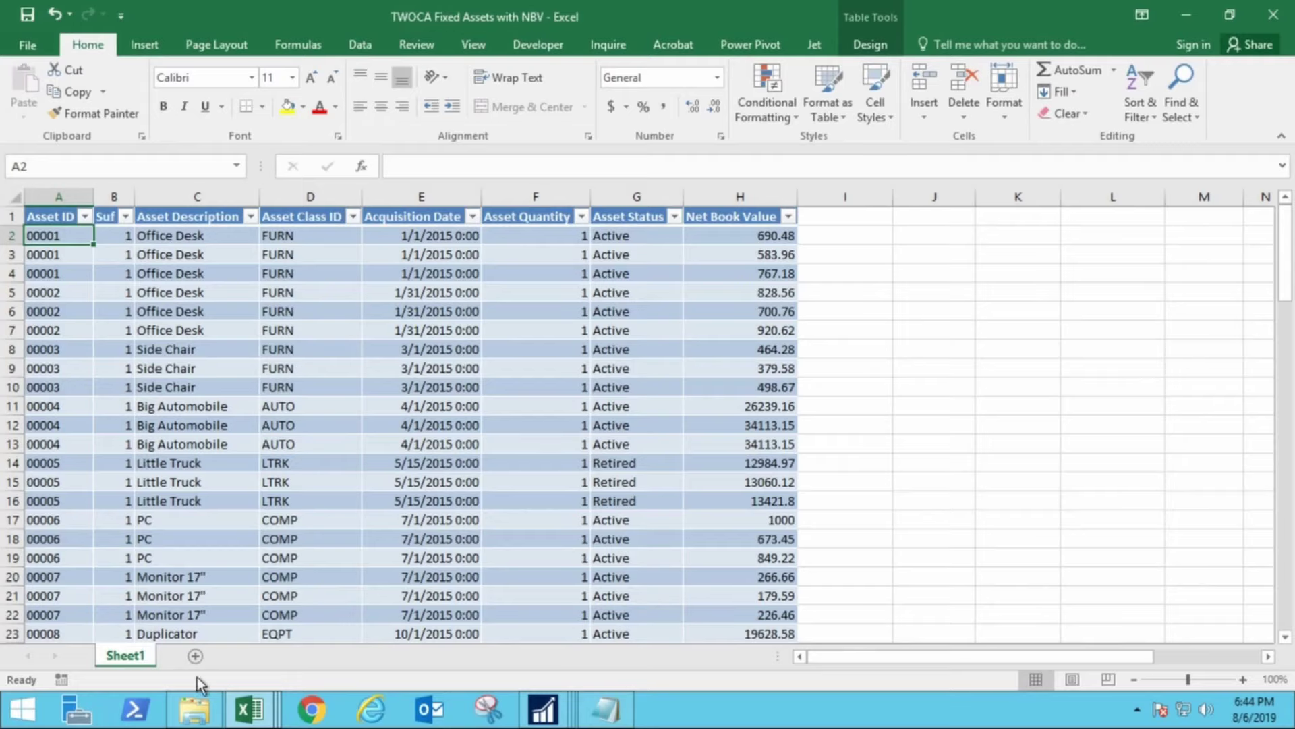
- Return to File Explorer and go up from the Fixed Assets folder to the TWOCA reports folder
{"action": "left_click", "coordinate": [197, 709]}
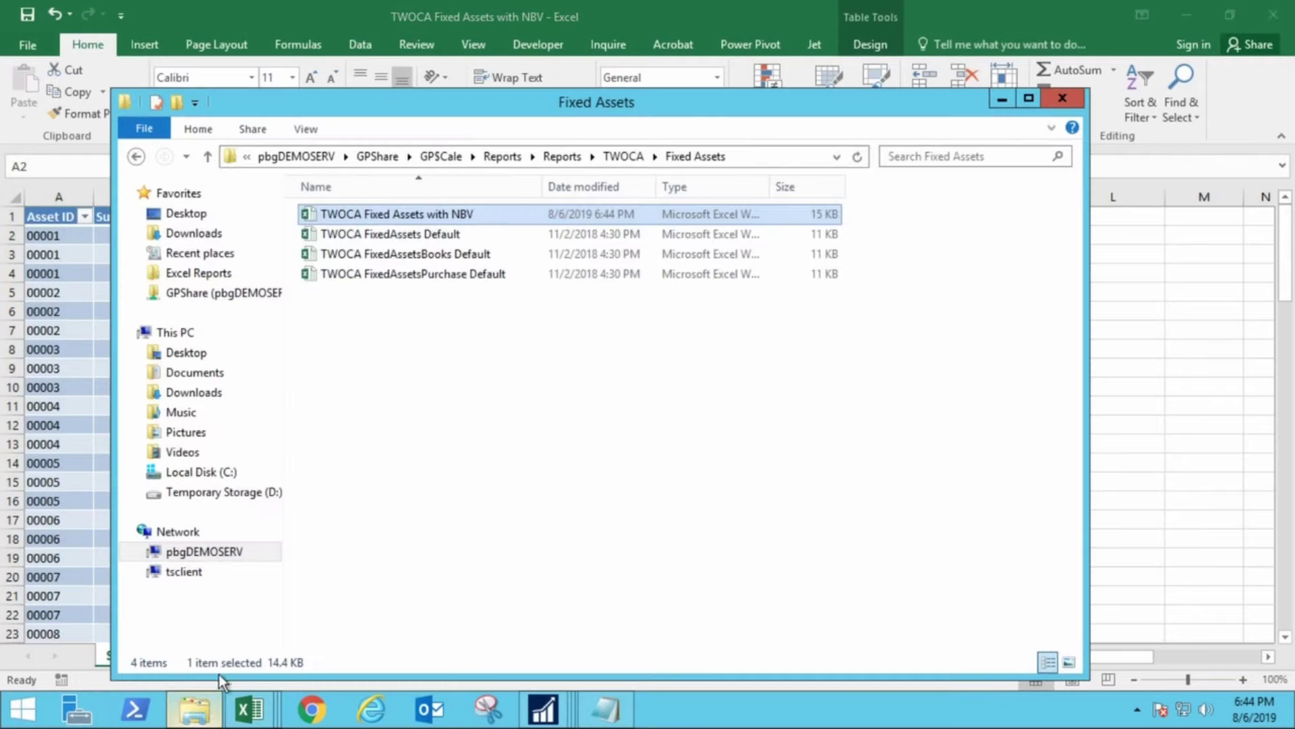
{"action": "left_click", "coordinate": [614, 159]}
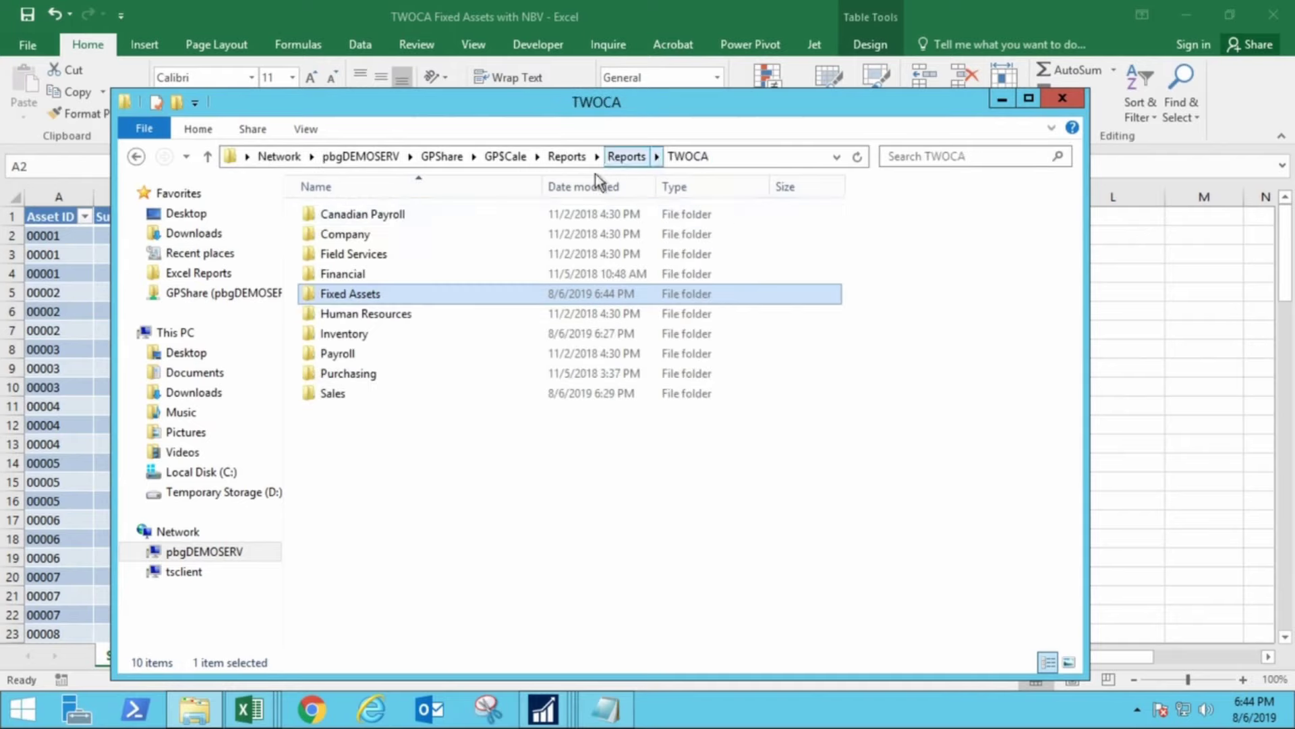